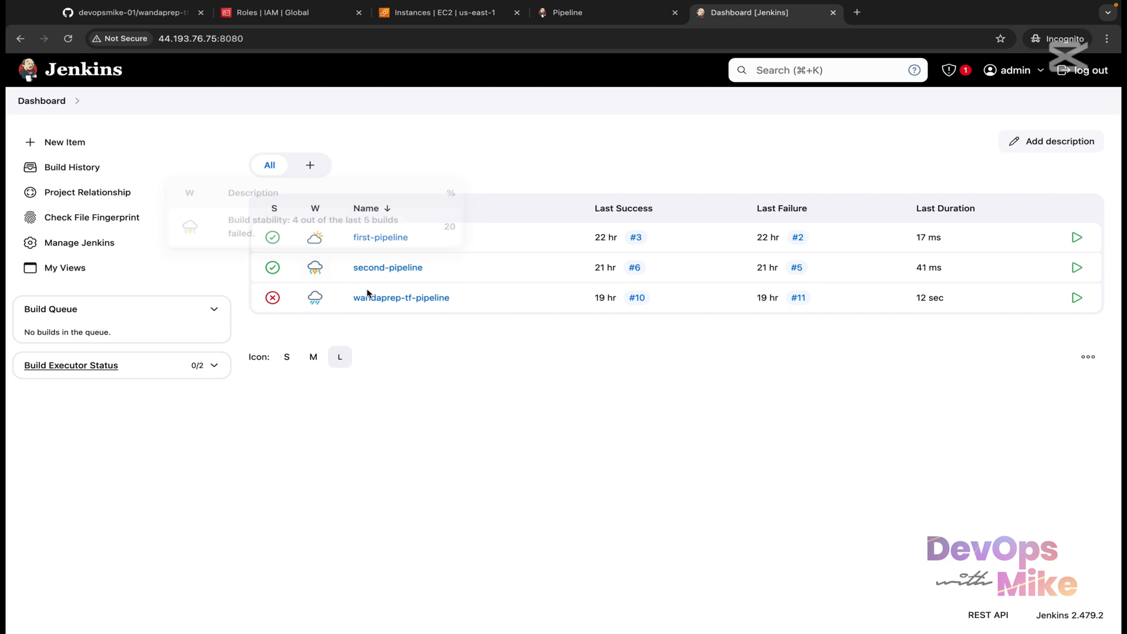
Step: Open the wandaprep-tf-pipeline job and trigger a new build, which becomes failed build #12
click(397, 301)
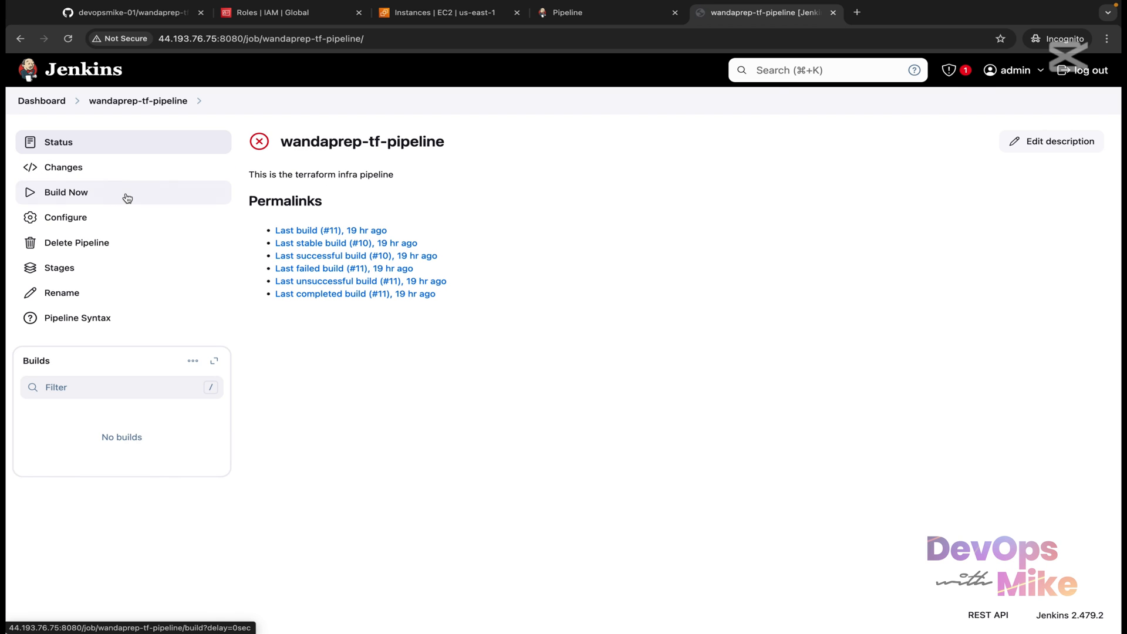
click(126, 196)
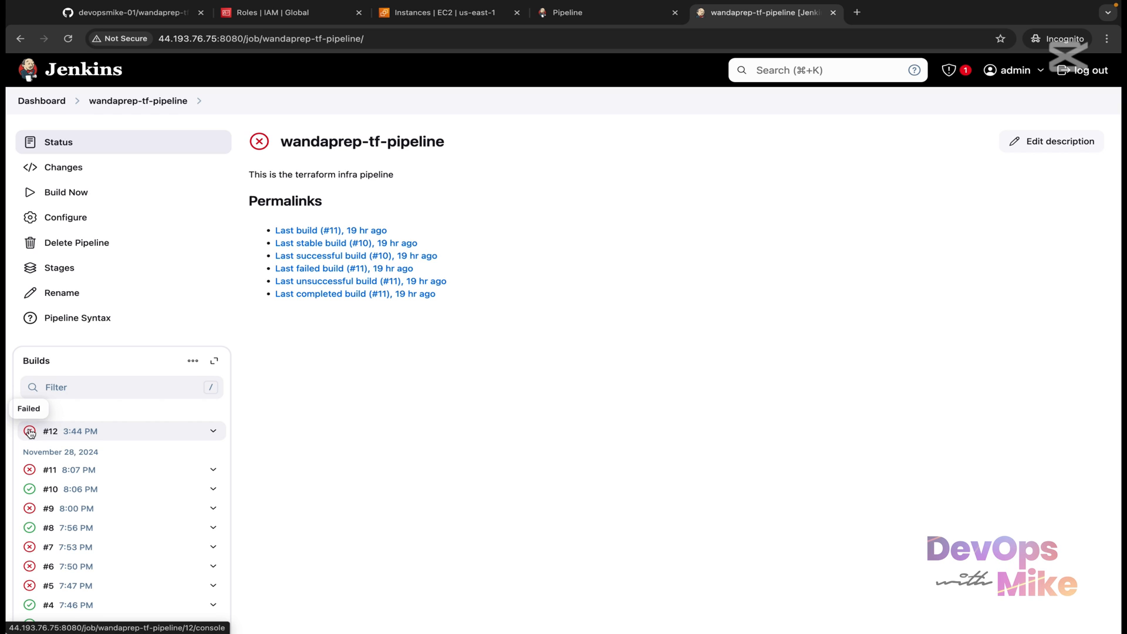
Step: Open build #12's console output and highlight the 'No valid credential sources found' planning error
click(214, 431)
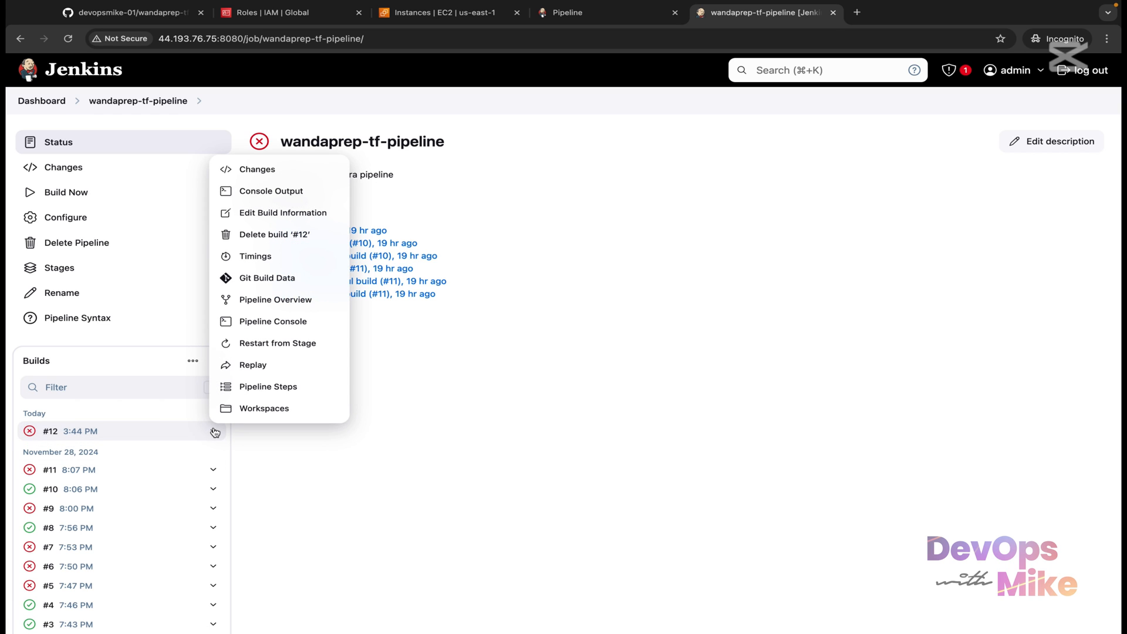
click(291, 191)
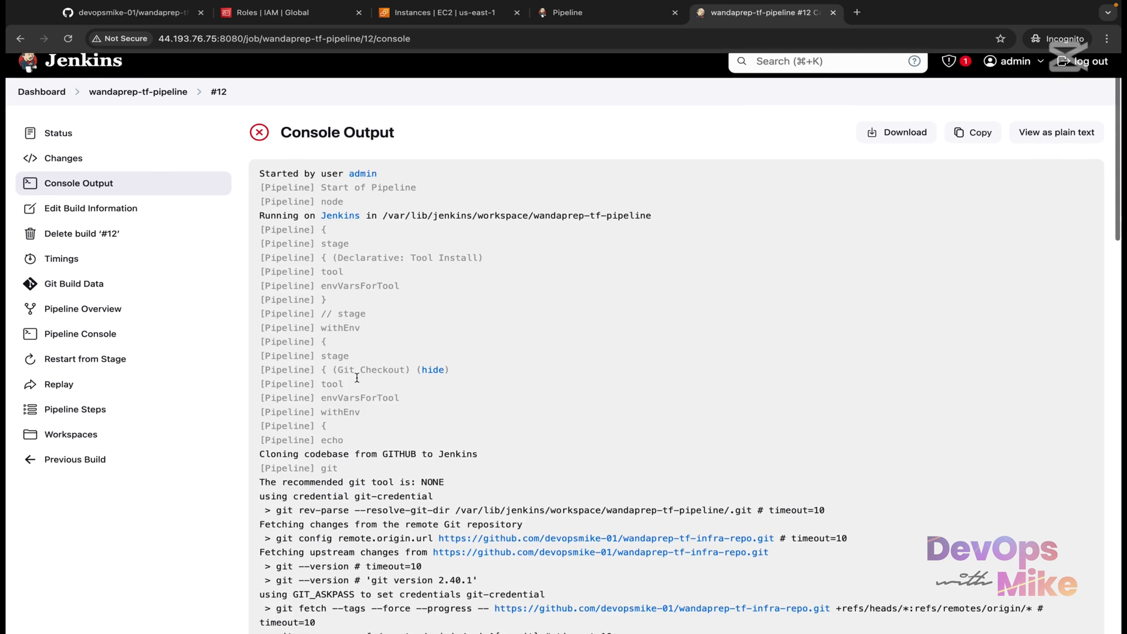
scroll(357, 382, down, 10)
scroll(357, 381, down, 5)
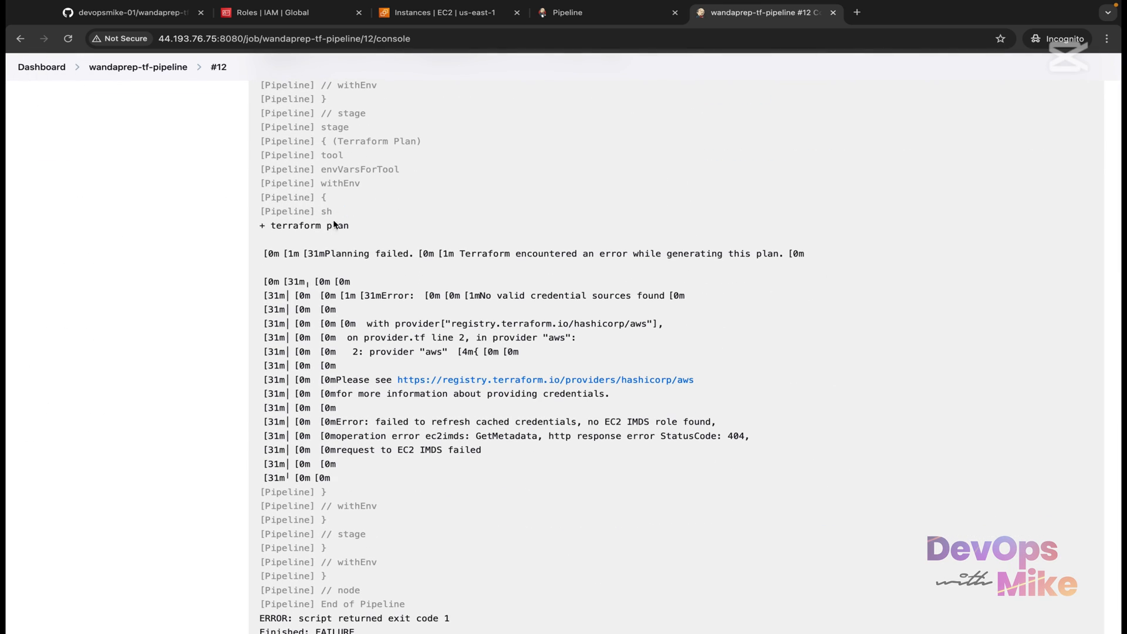
drag(350, 225, 276, 225)
drag(417, 254, 331, 255)
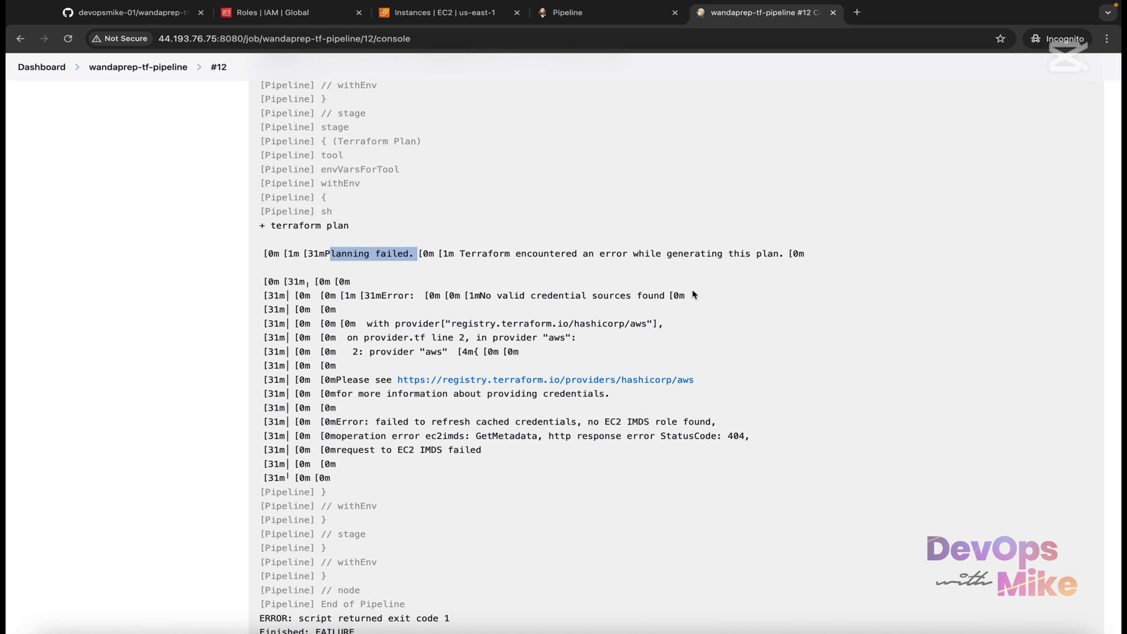
drag(686, 295, 480, 294)
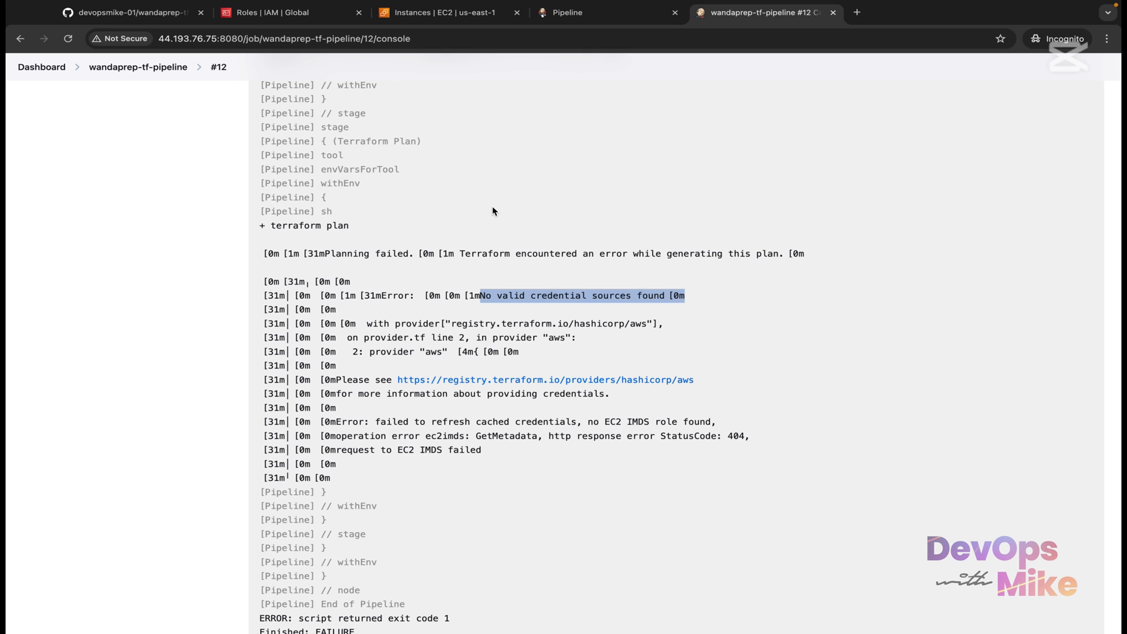
click(331, 15)
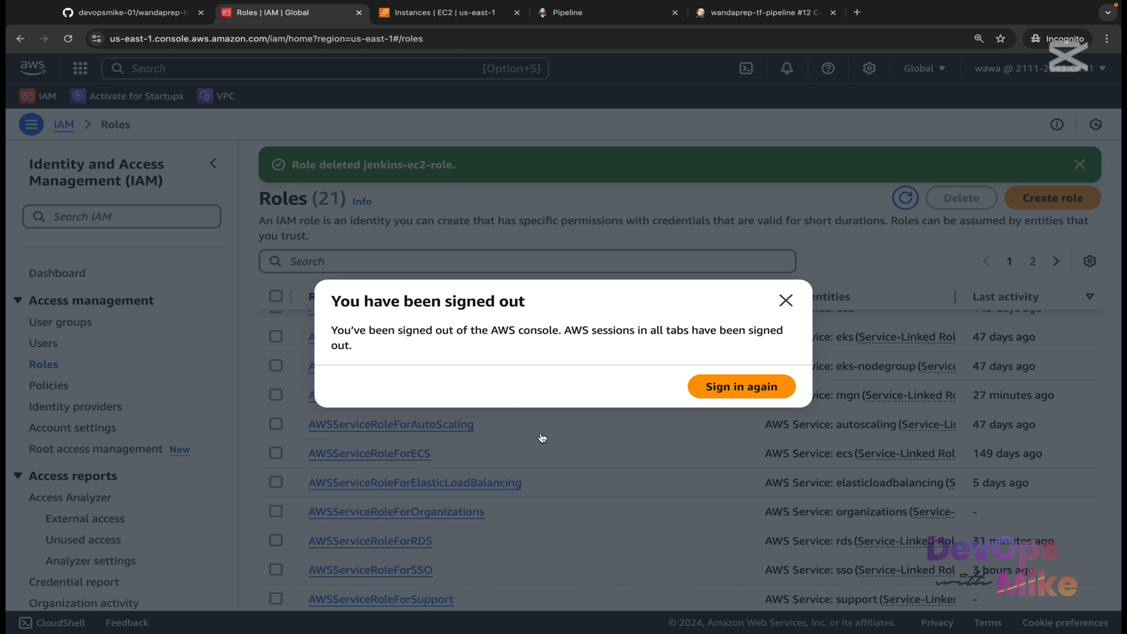
click(785, 300)
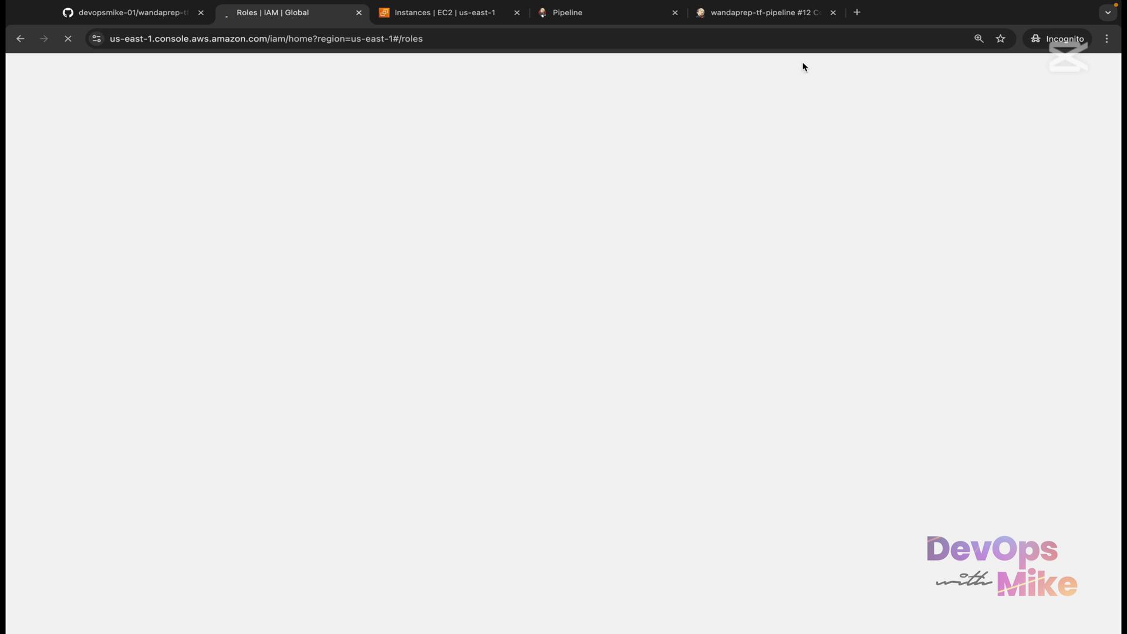
click(766, 12)
scroll(477, 490, down, 1)
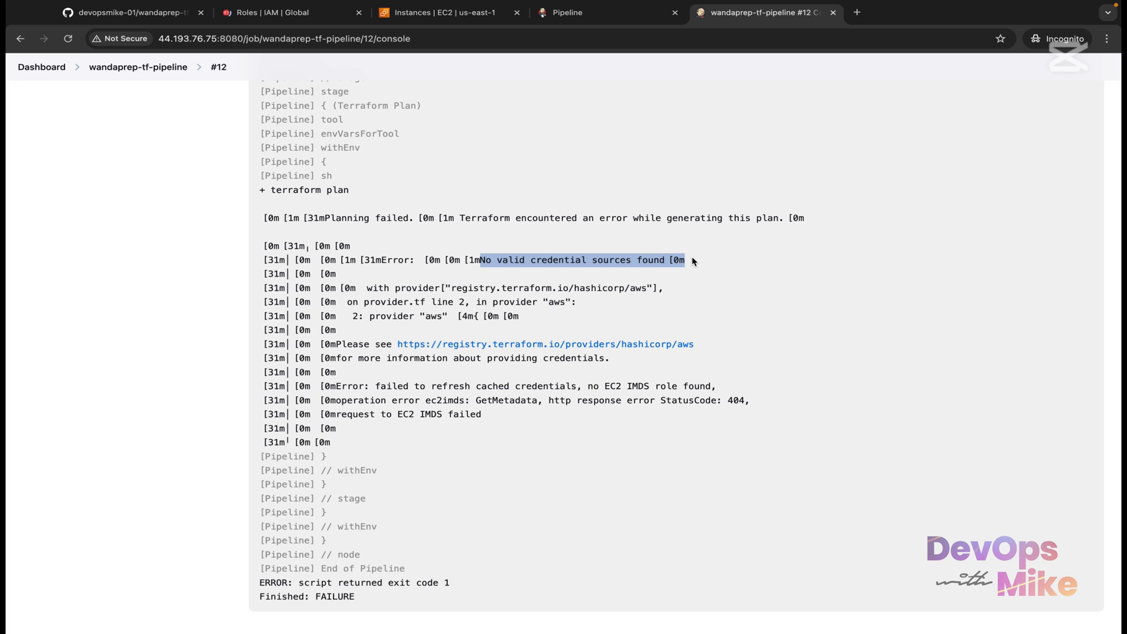
Step: Scroll build #12's console log back to the top and open a new browser tab
scroll(694, 259, up, 20)
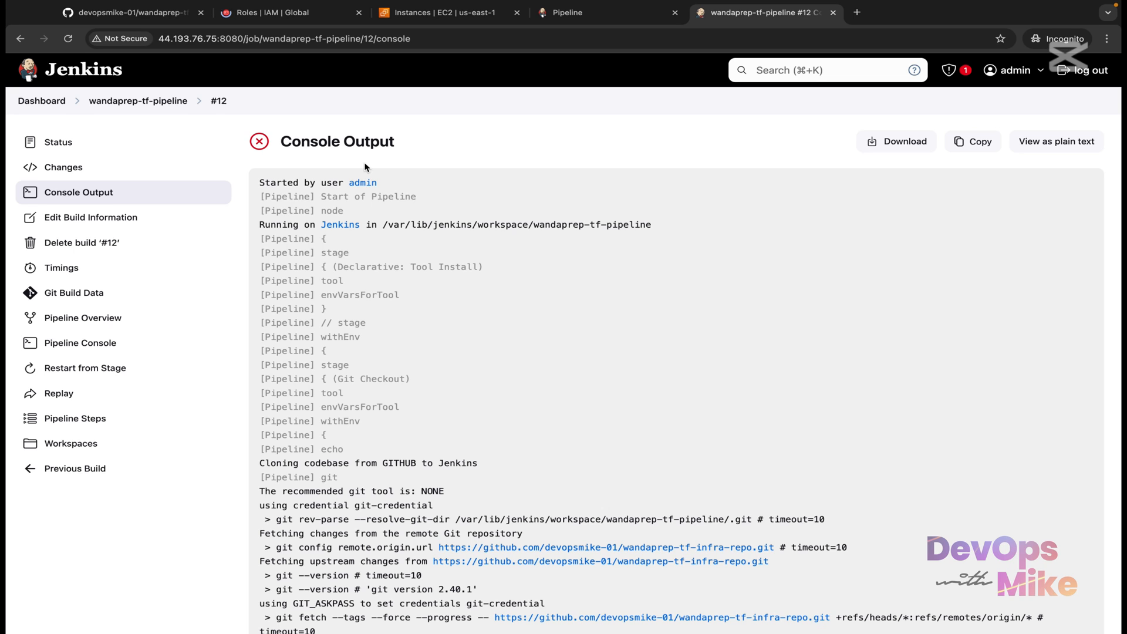
scroll(361, 362, down, 1)
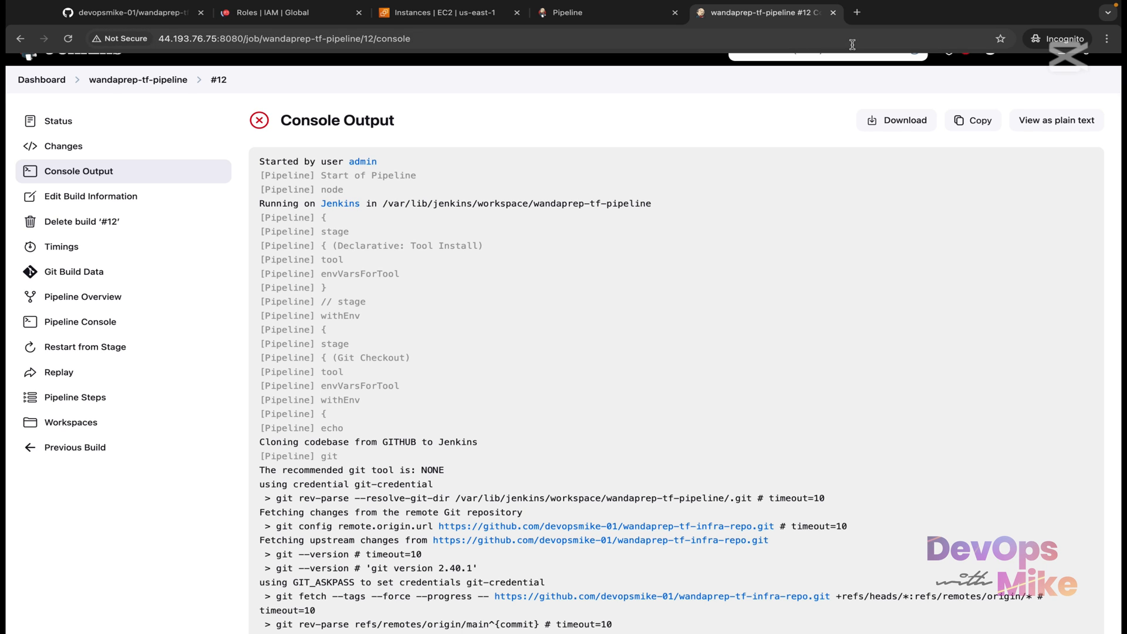
click(857, 12)
Step: Search the web for 'jenkins credentials'
text(jenkins)
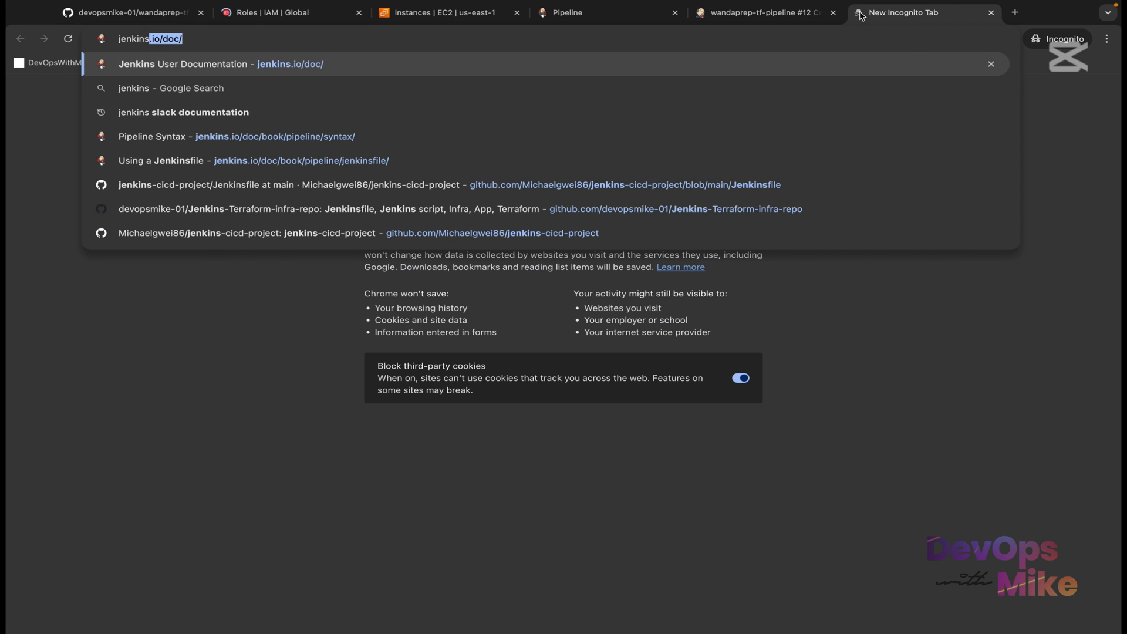
text( credenti)
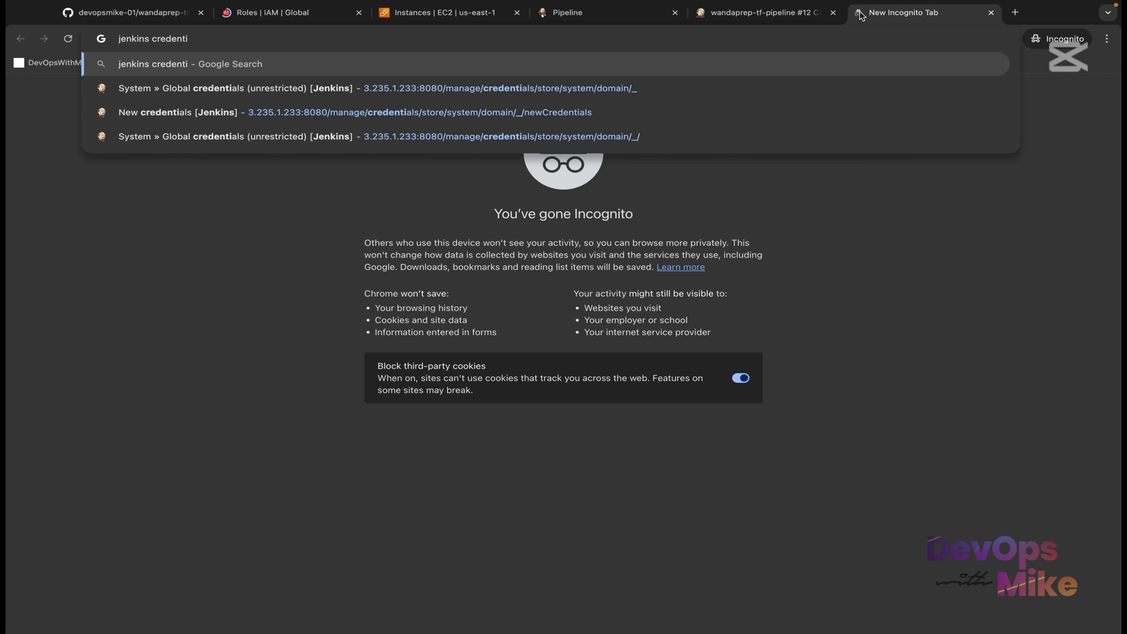
text(als)
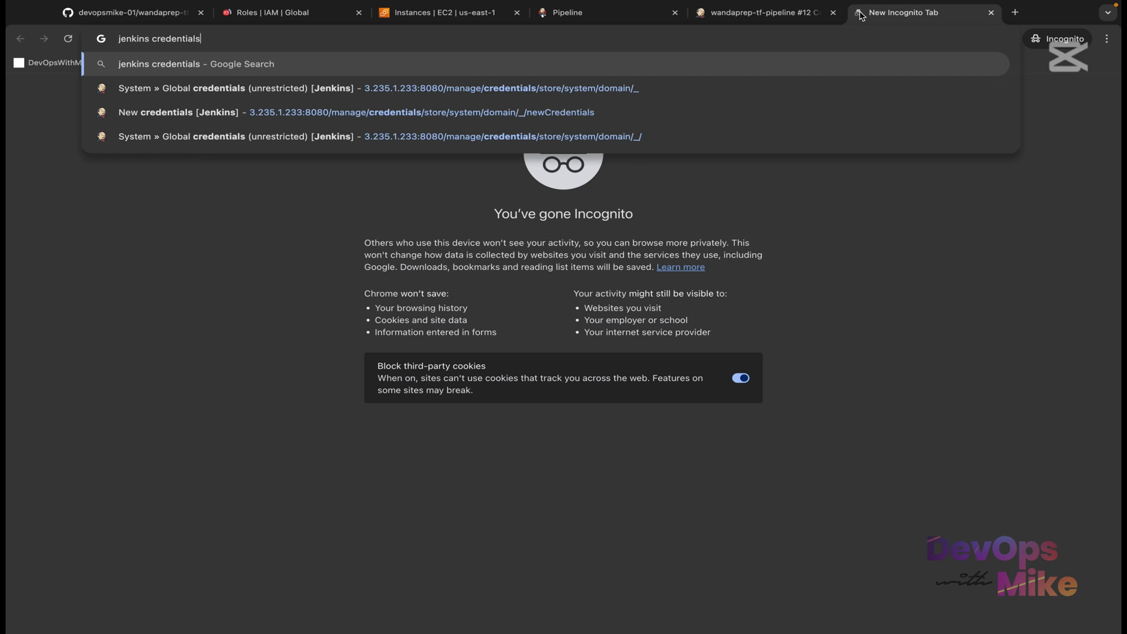
key(Return)
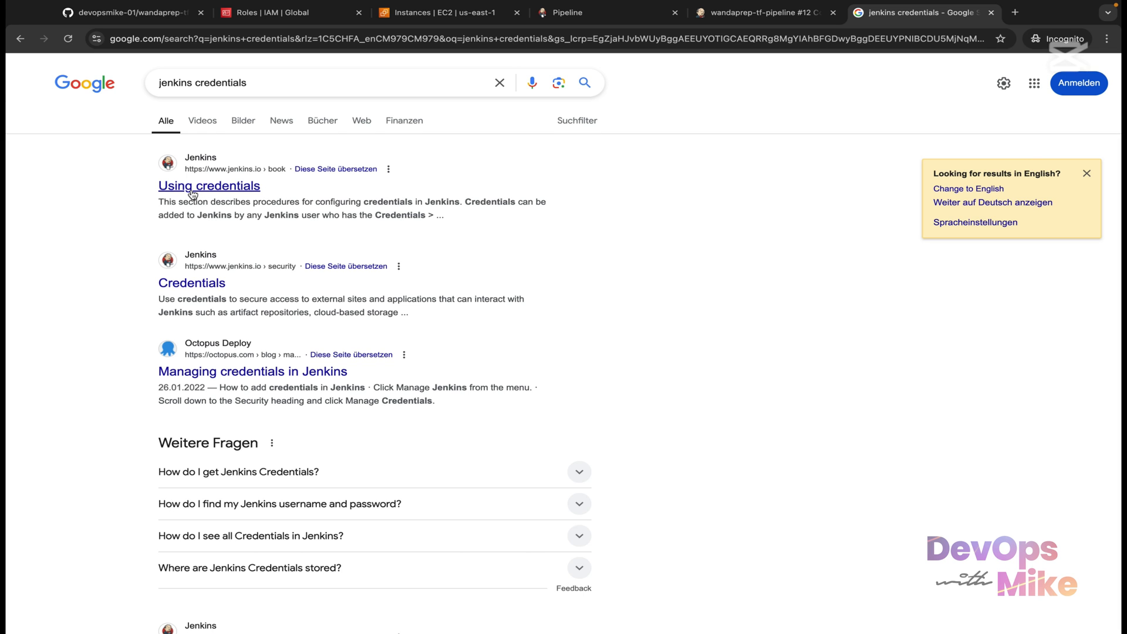
Step: Open the jenkins.io 'Using credentials' guide and scroll through its steps
click(205, 187)
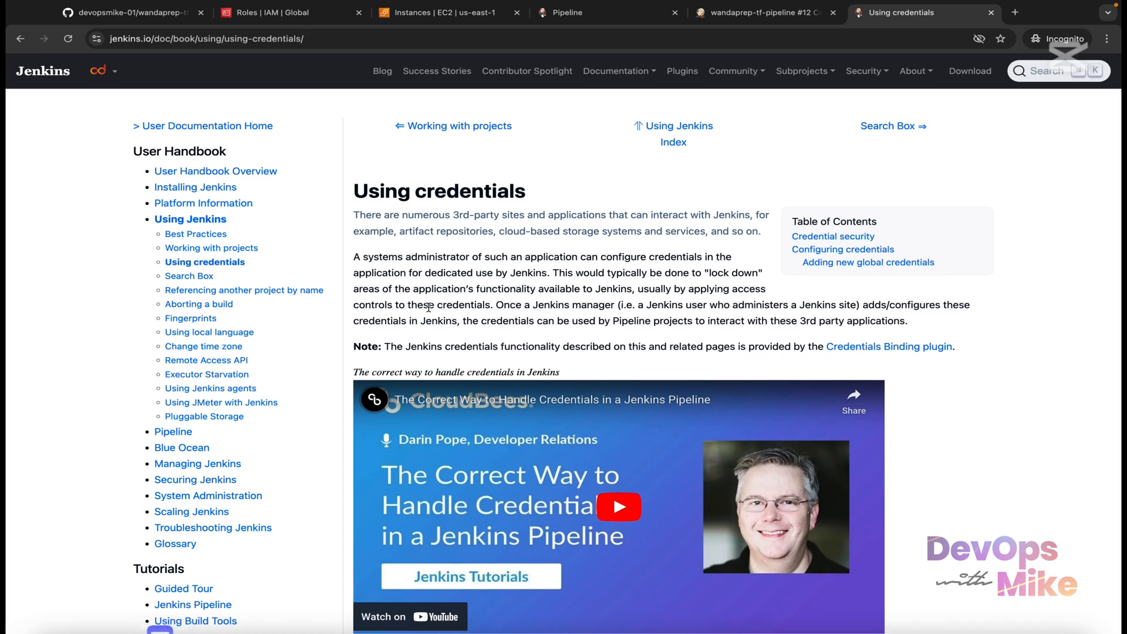
scroll(429, 307, down, 8)
scroll(428, 307, down, 3)
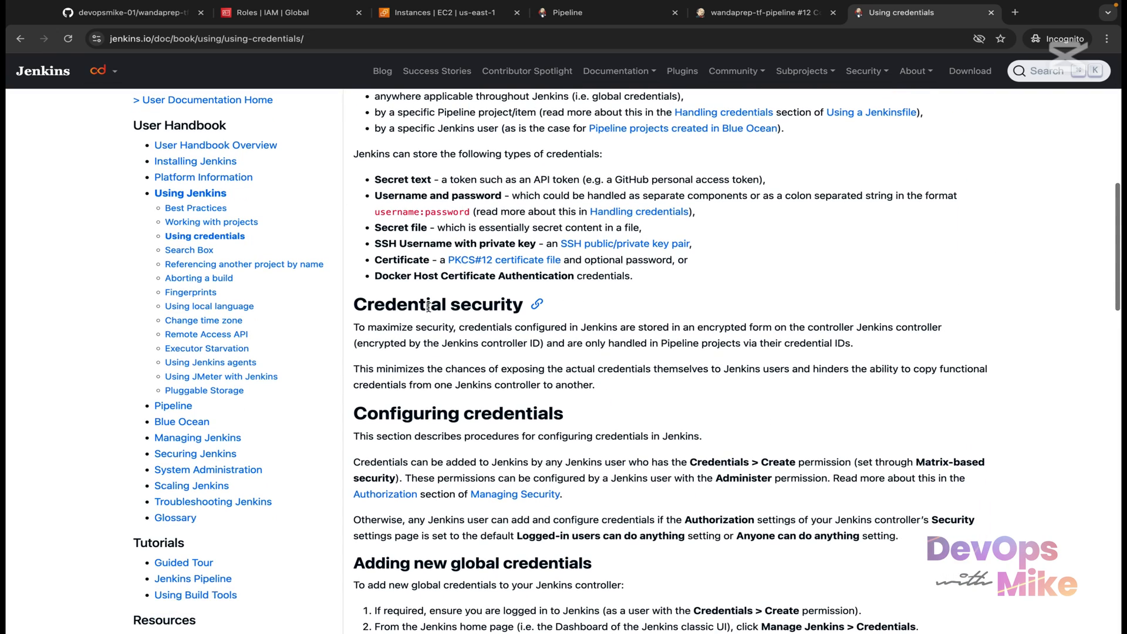
scroll(428, 307, down, 5)
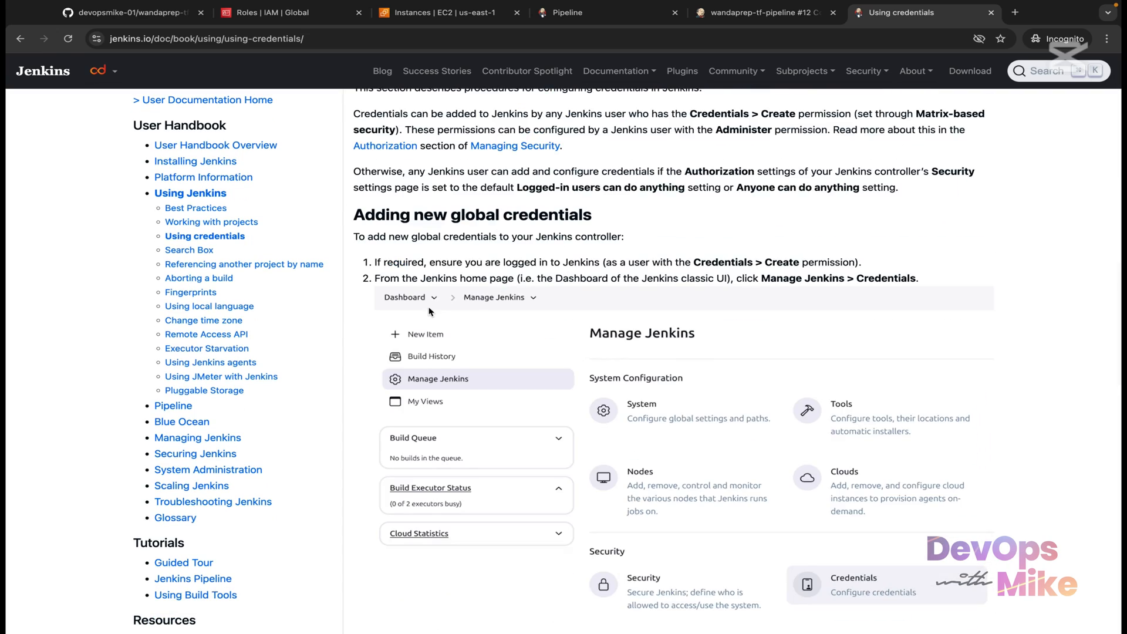
scroll(430, 311, up, 8)
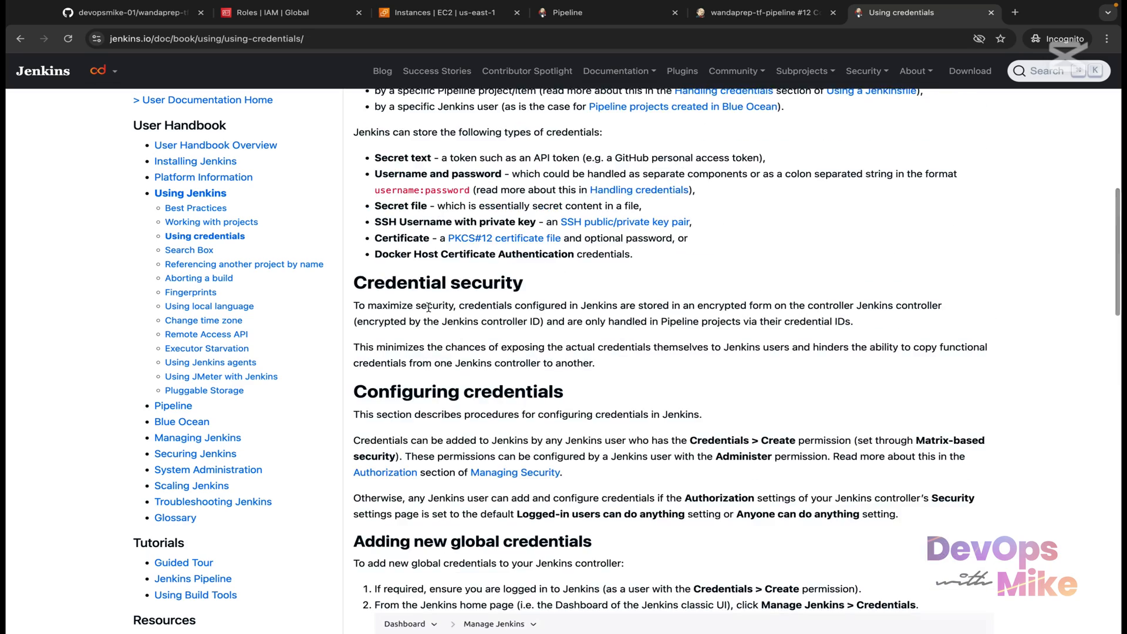
scroll(456, 283, down, 1)
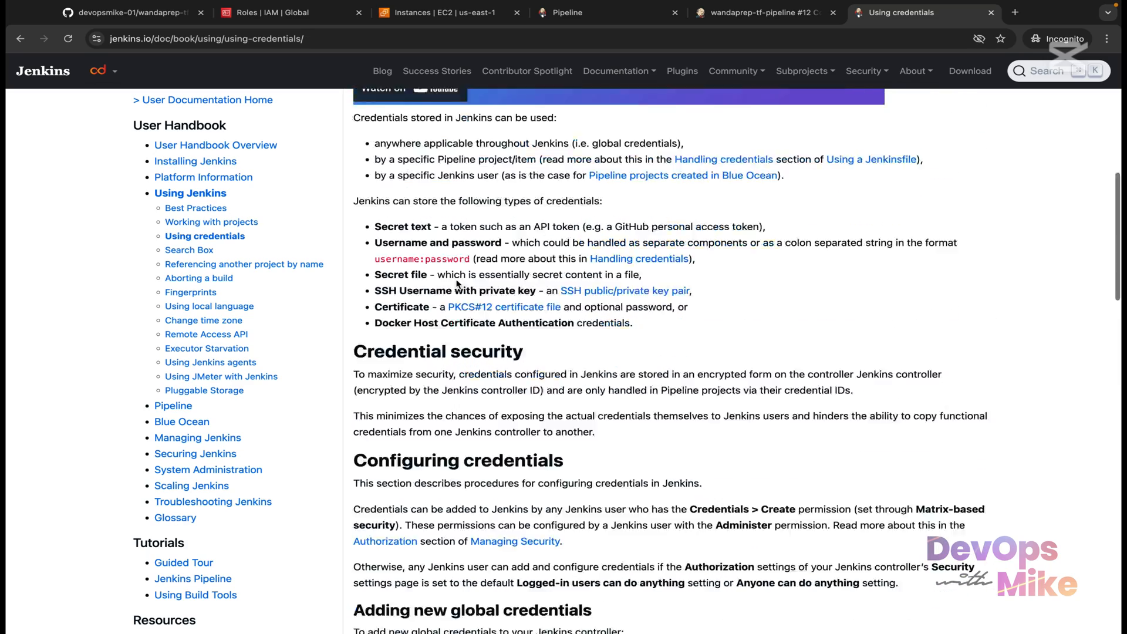
scroll(456, 281, up, 5)
scroll(455, 281, down, 8)
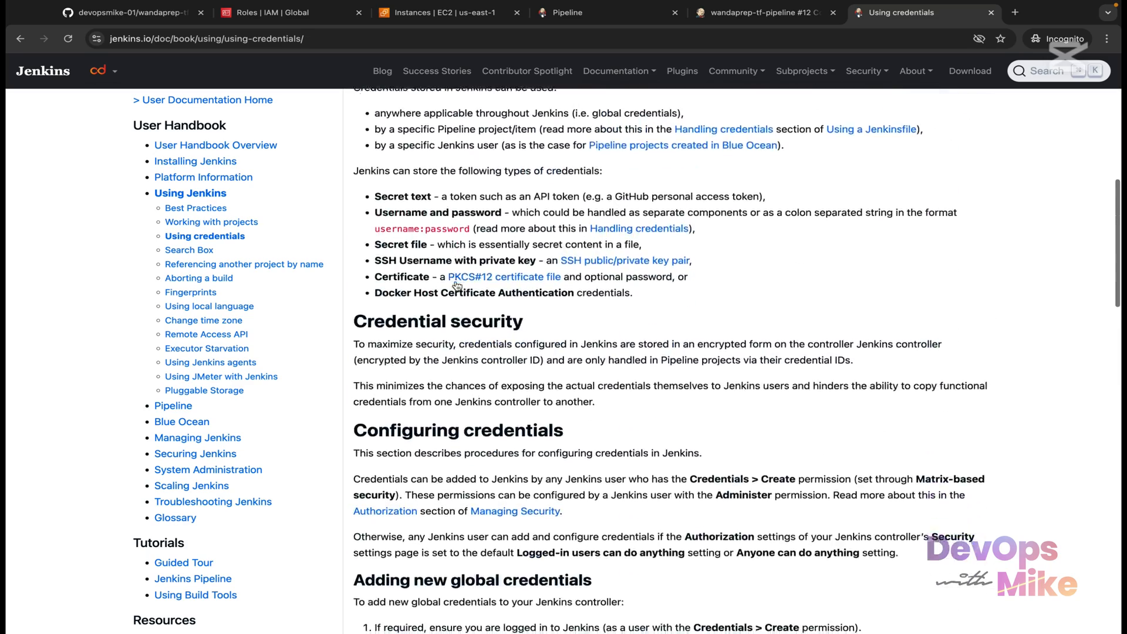
scroll(366, 245, up, 3)
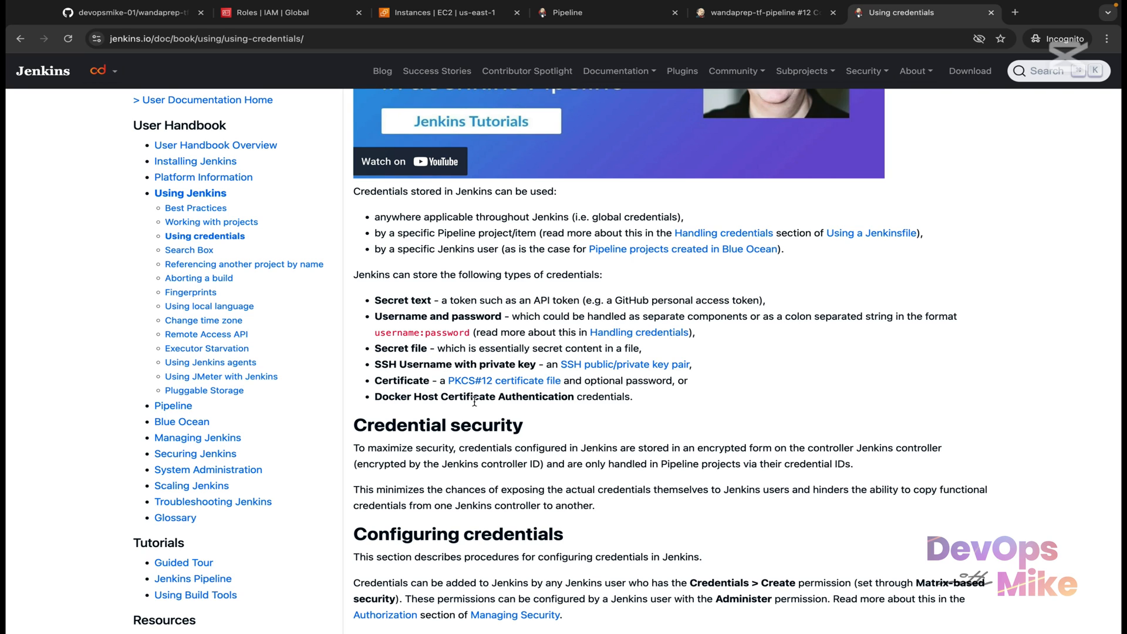
Step: Finish reading the Using credentials guide and move to the User Handbook's Pipeline chapter
scroll(467, 358, up, 1)
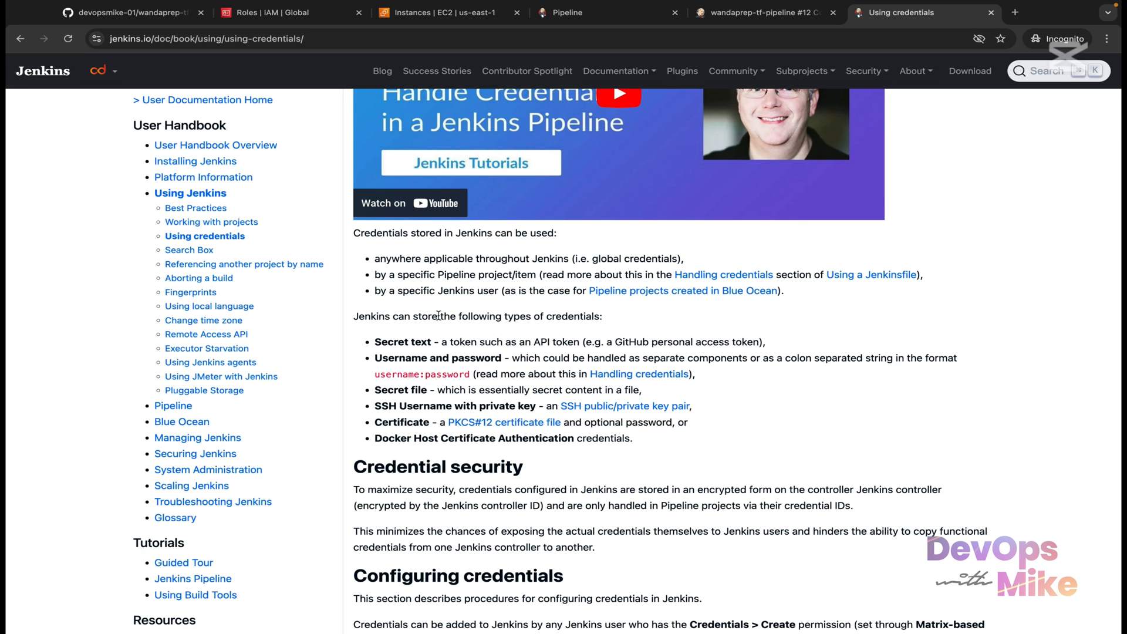
scroll(469, 370, down, 3)
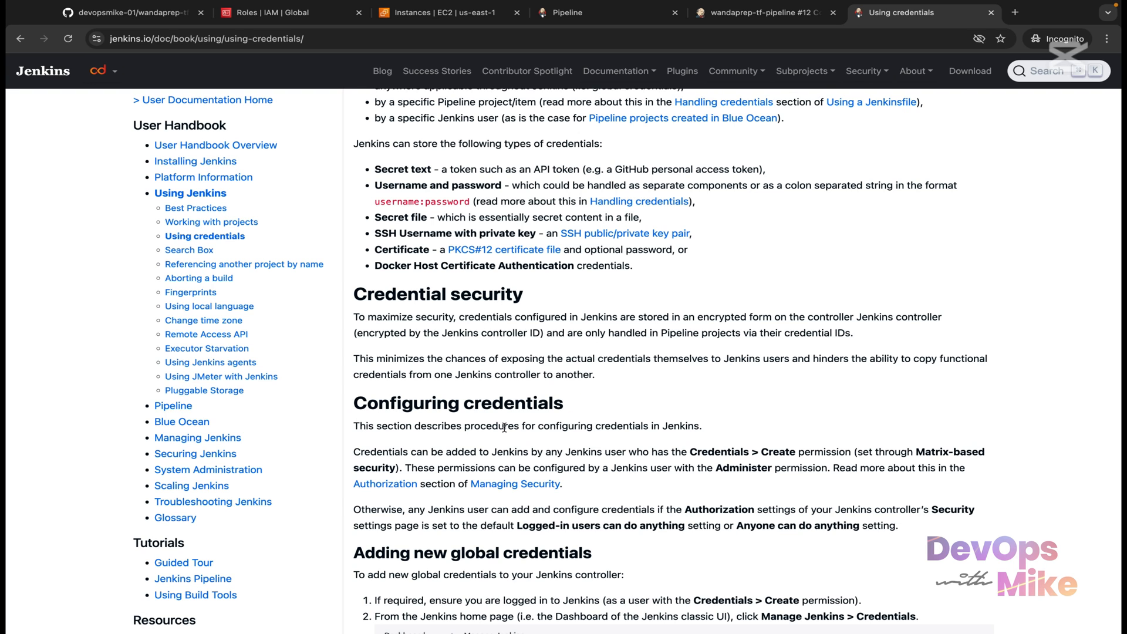
scroll(493, 425, down, 4)
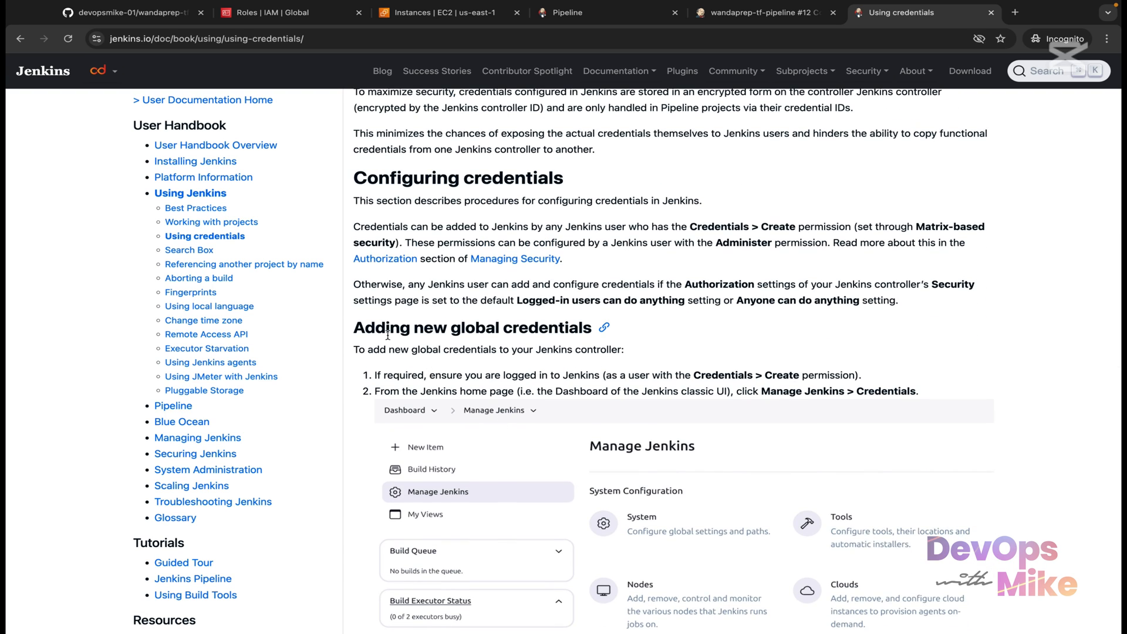
scroll(387, 335, down, 2)
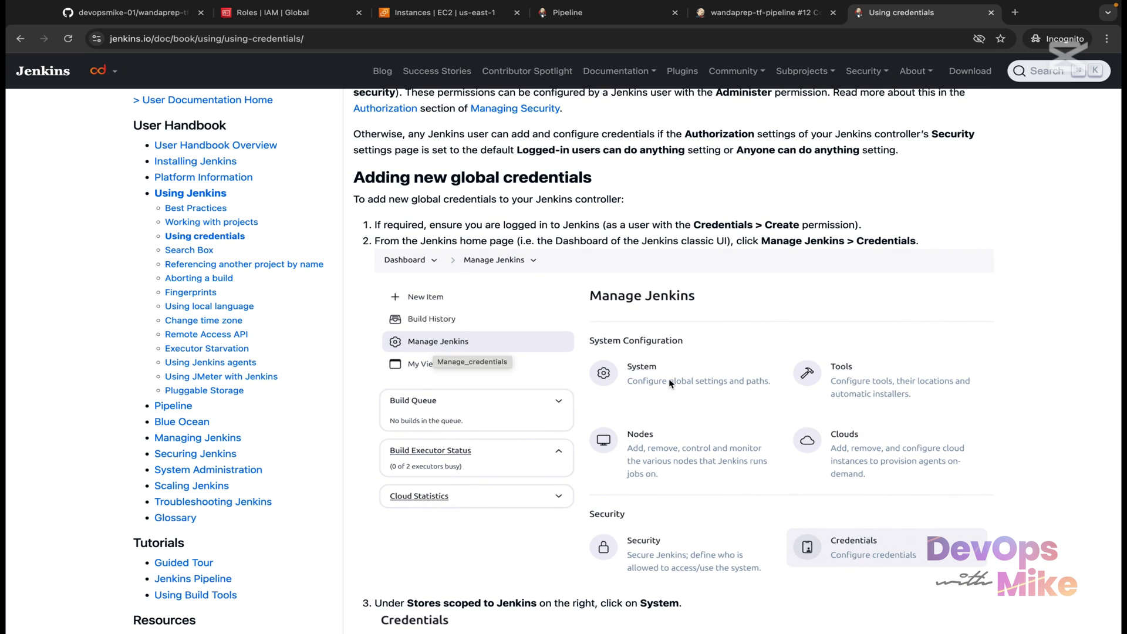
scroll(836, 556, down, 4)
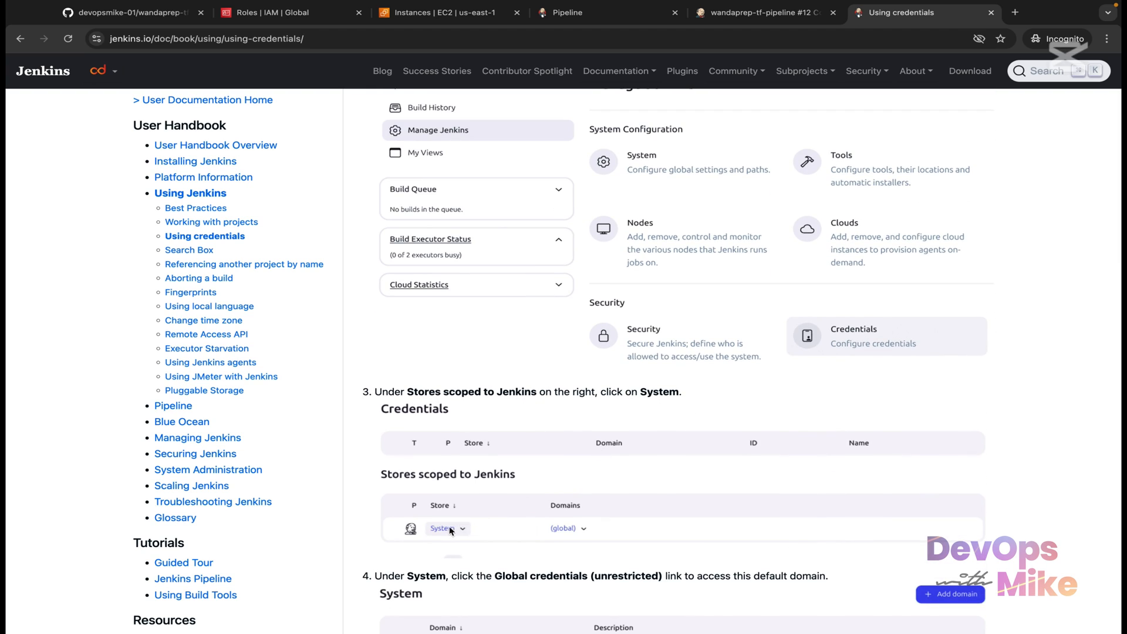
scroll(450, 530, down, 2)
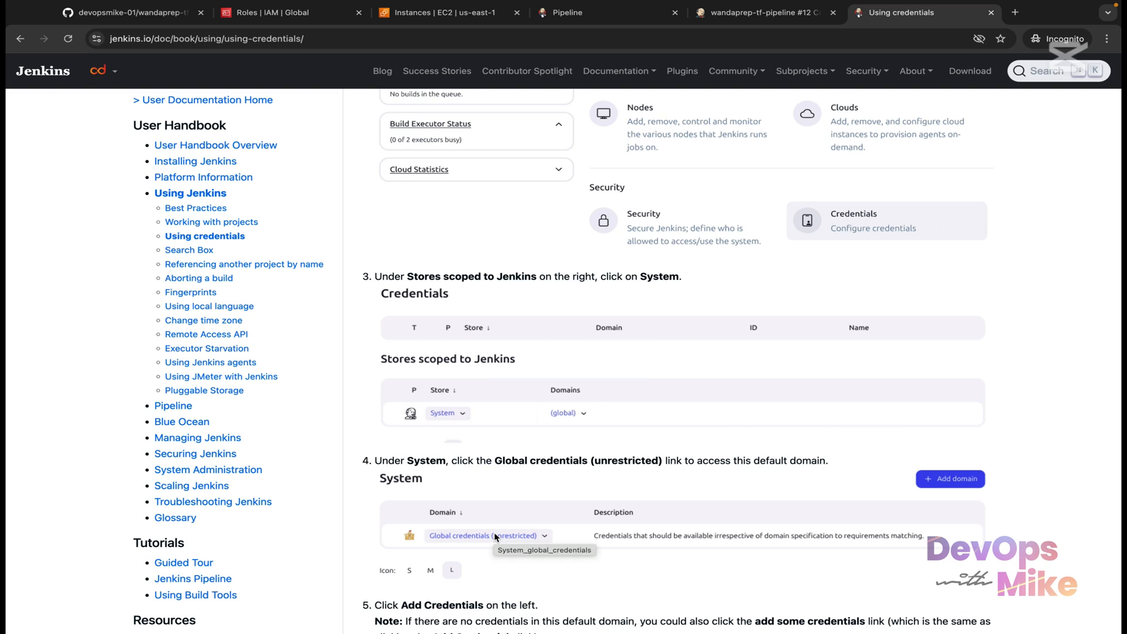
scroll(495, 537, down, 4)
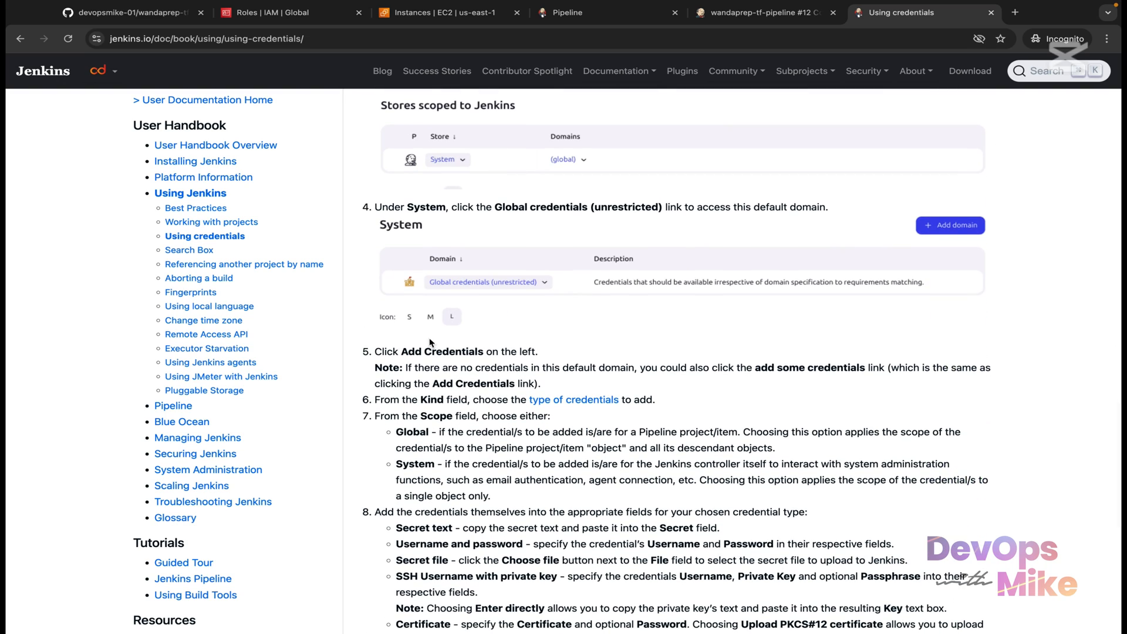
scroll(457, 509, down, 4)
scroll(457, 509, up, 3)
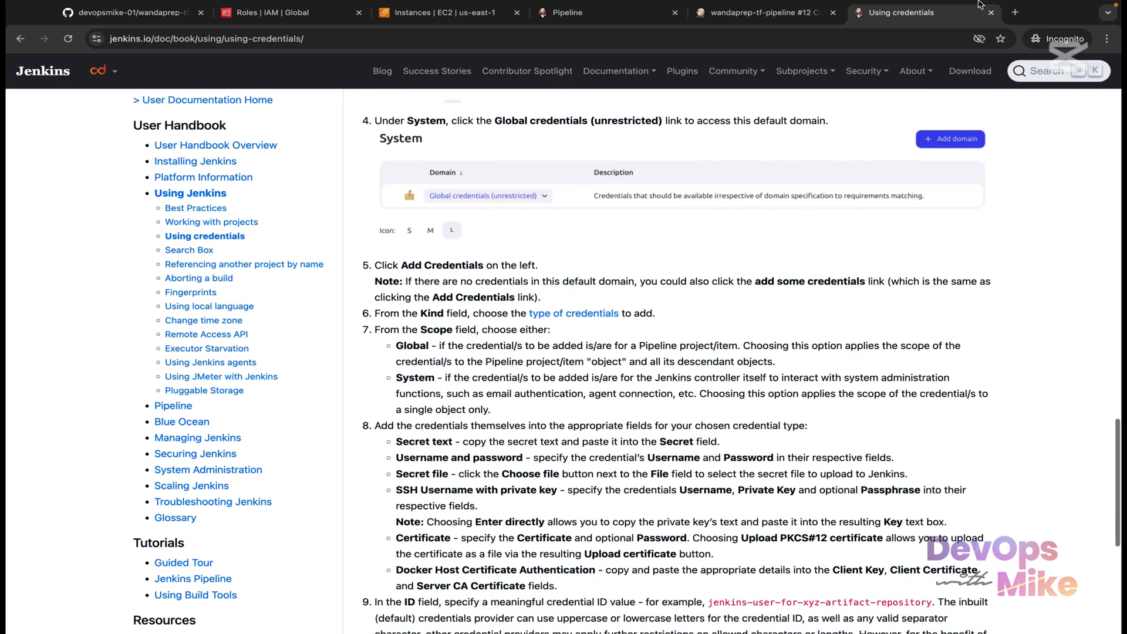
scroll(624, 439, down, 5)
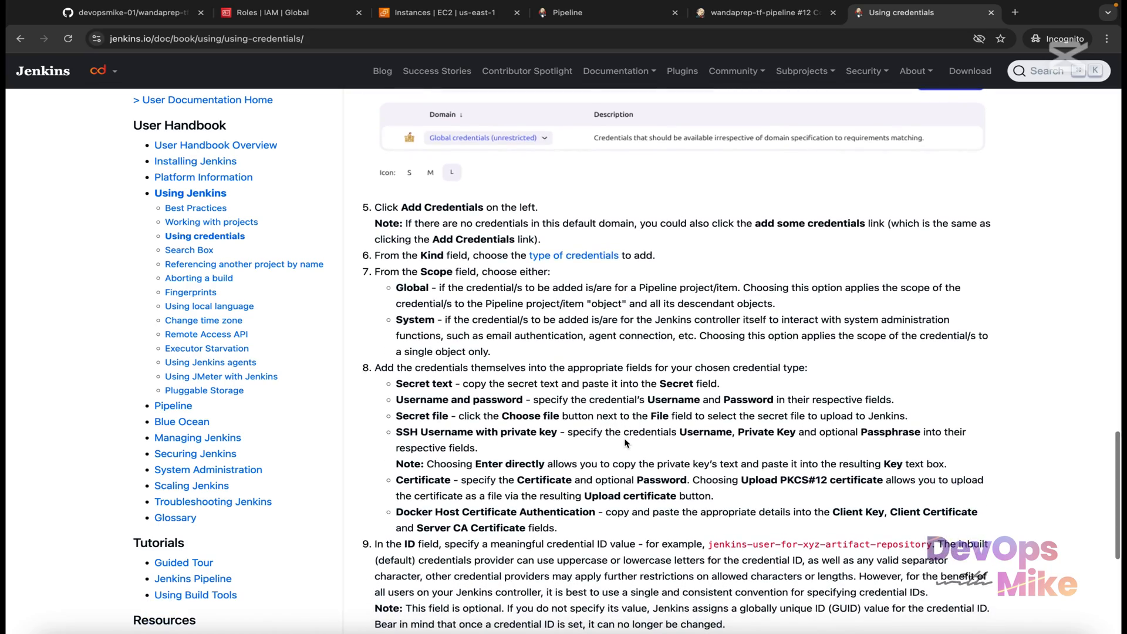
scroll(625, 443, up, 5)
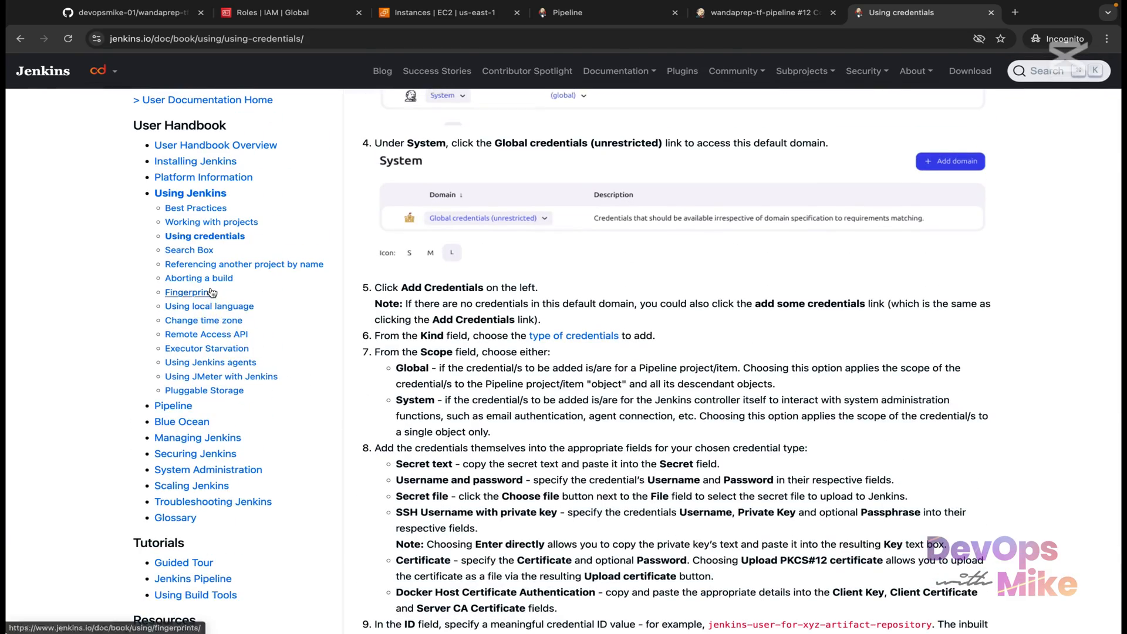
click(171, 409)
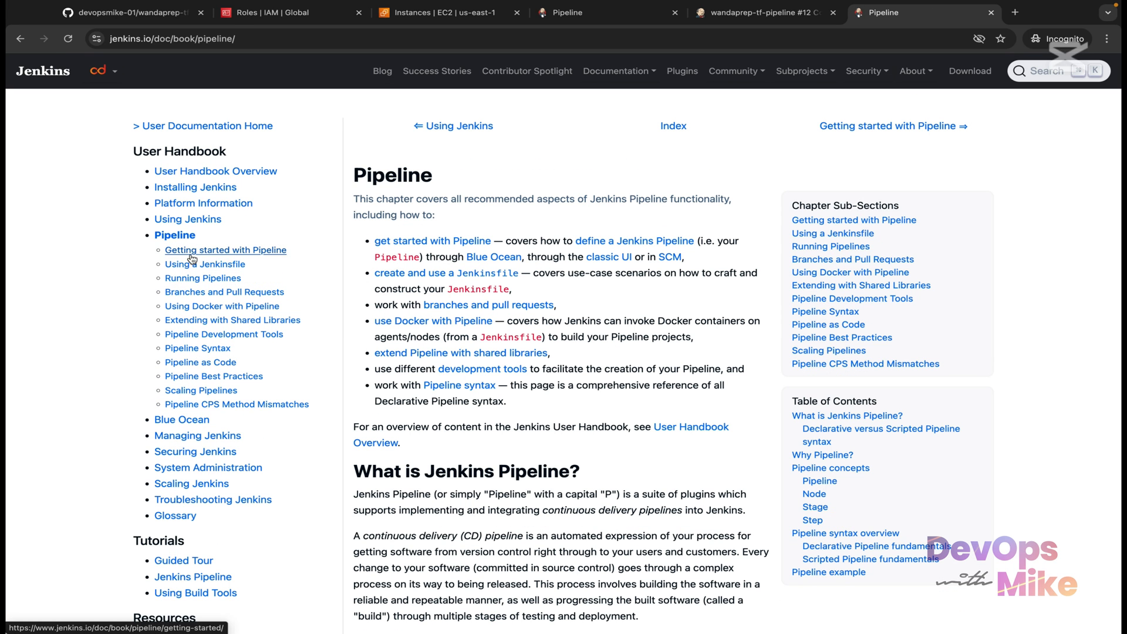
Step: Open Pipeline Syntax and highlight the AN_ACCESS_KEY lines in Example 6 Secret Text Credentials
click(216, 351)
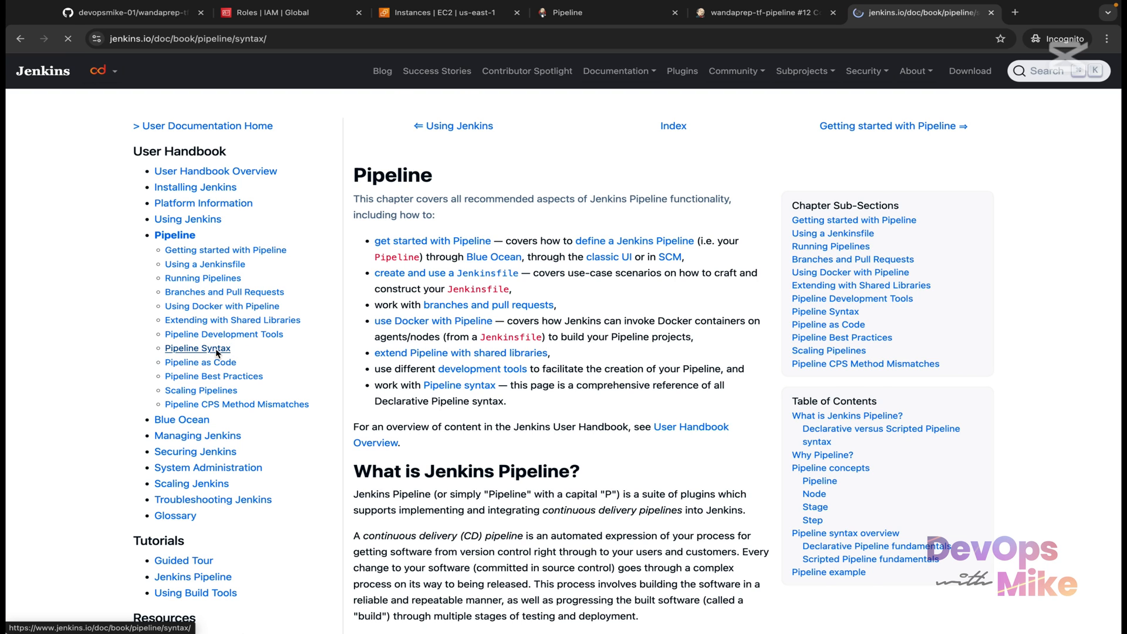
scroll(524, 491, down, 10)
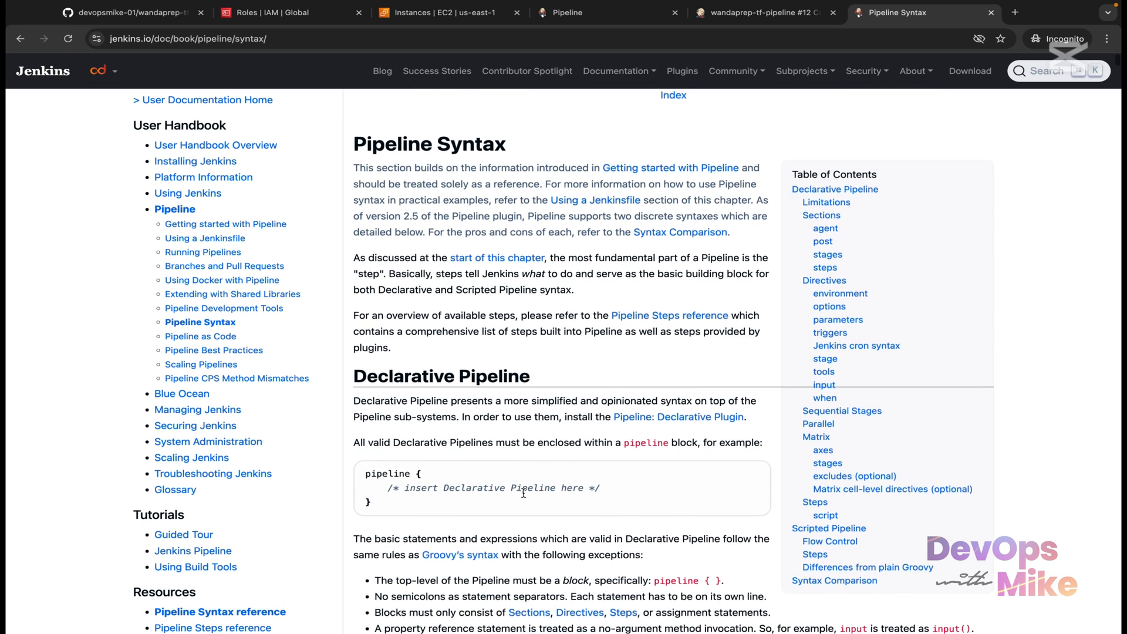
scroll(524, 496, down, 15)
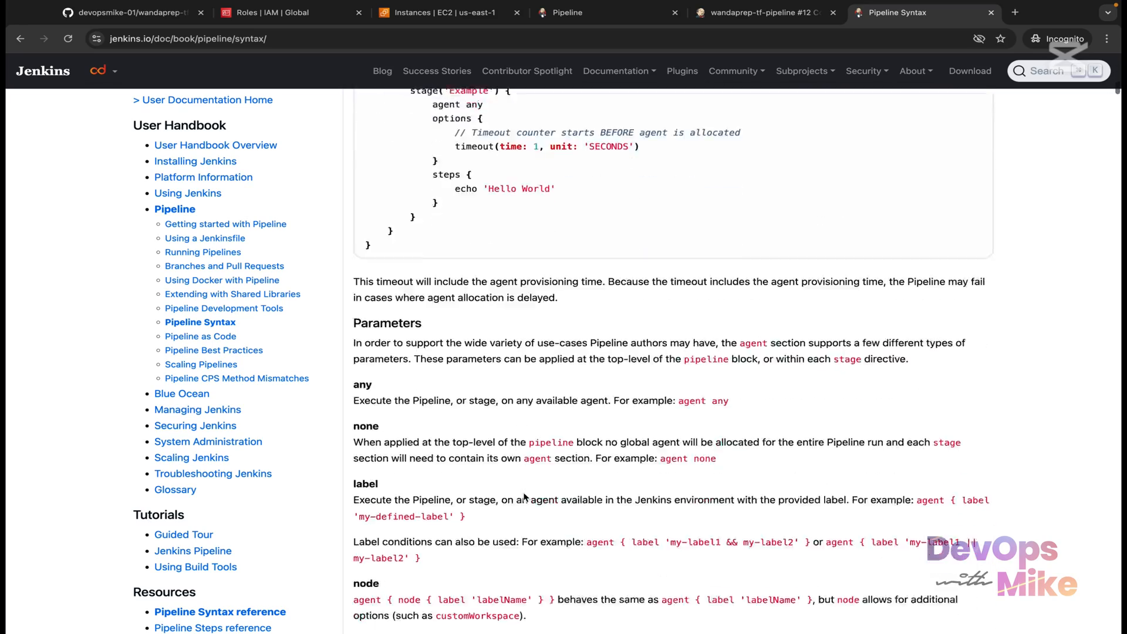
scroll(524, 496, down, 20)
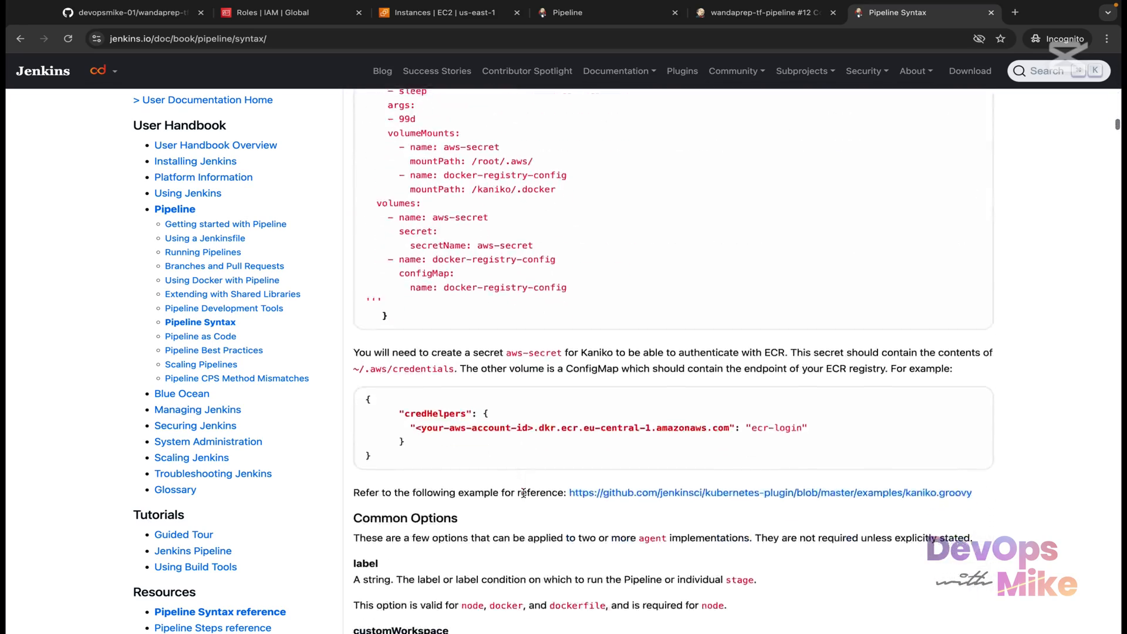
scroll(524, 496, down, 20)
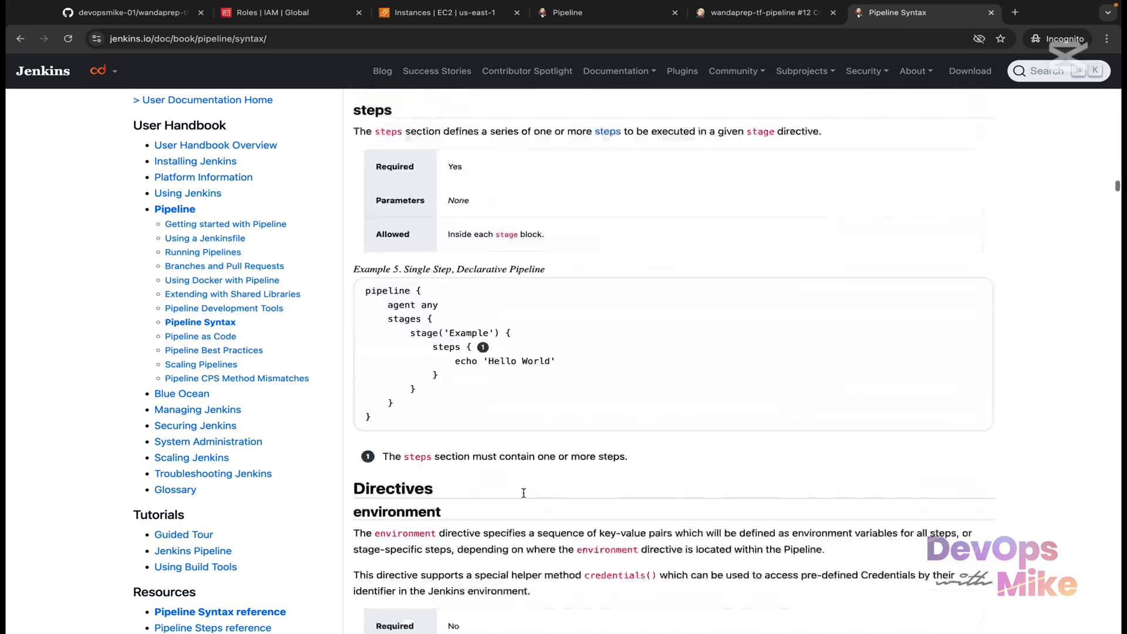
scroll(524, 496, down, 5)
scroll(524, 497, up, 8)
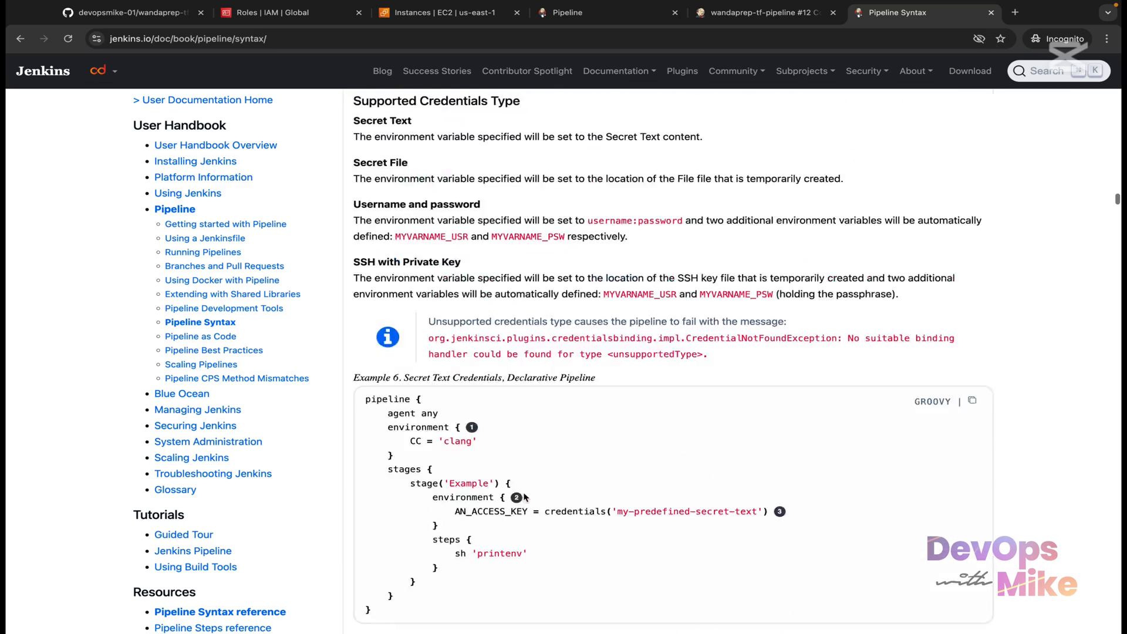
scroll(524, 497, down, 10)
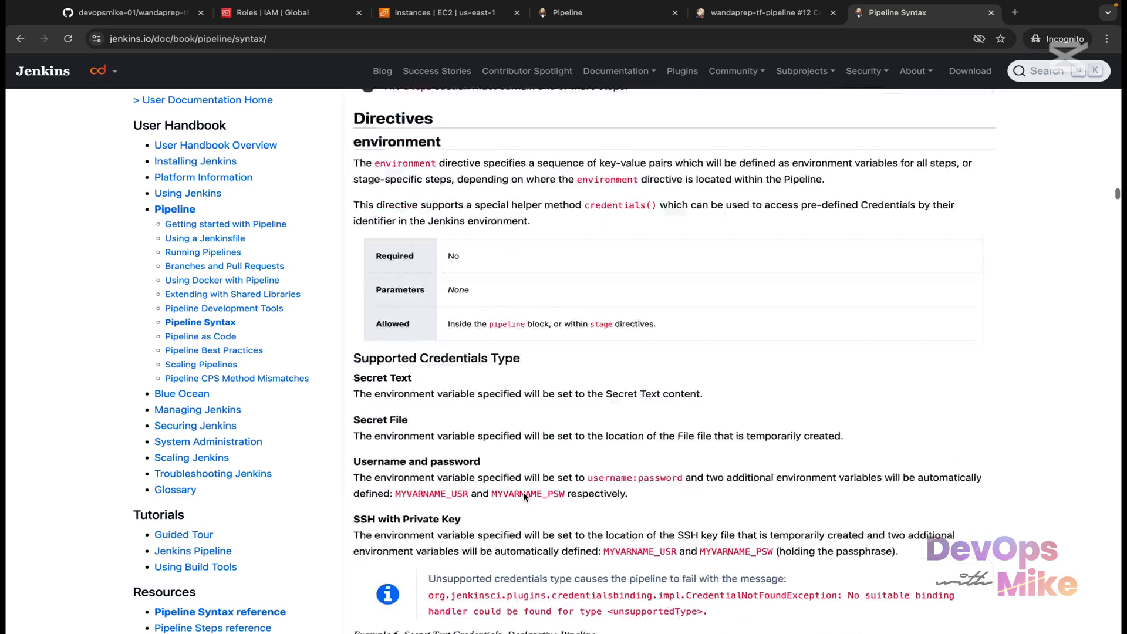
scroll(524, 497, up, 1)
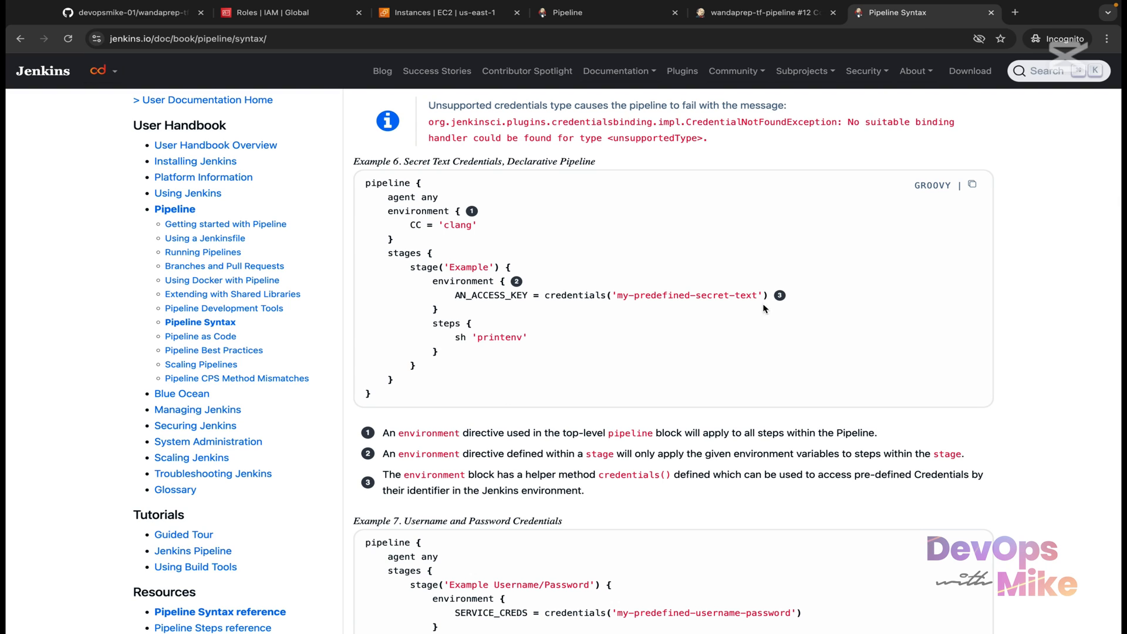
drag(441, 322, 422, 298)
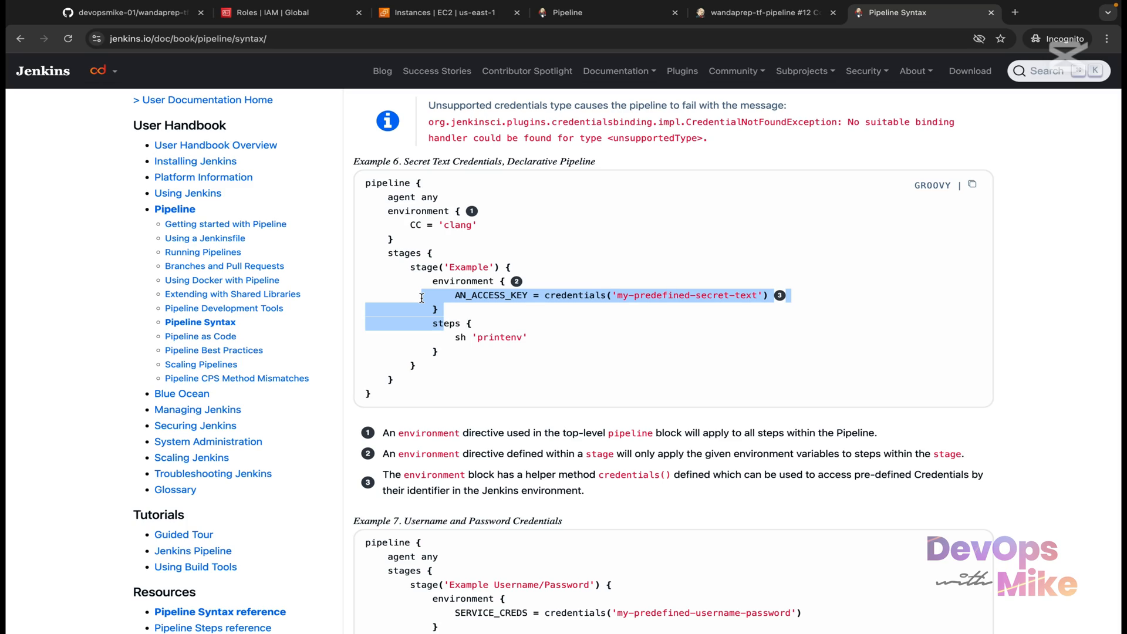
Step: Continue on through Pipeline as Code to the 'Using a Jenkinsfile' guide
scroll(421, 298, down, 15)
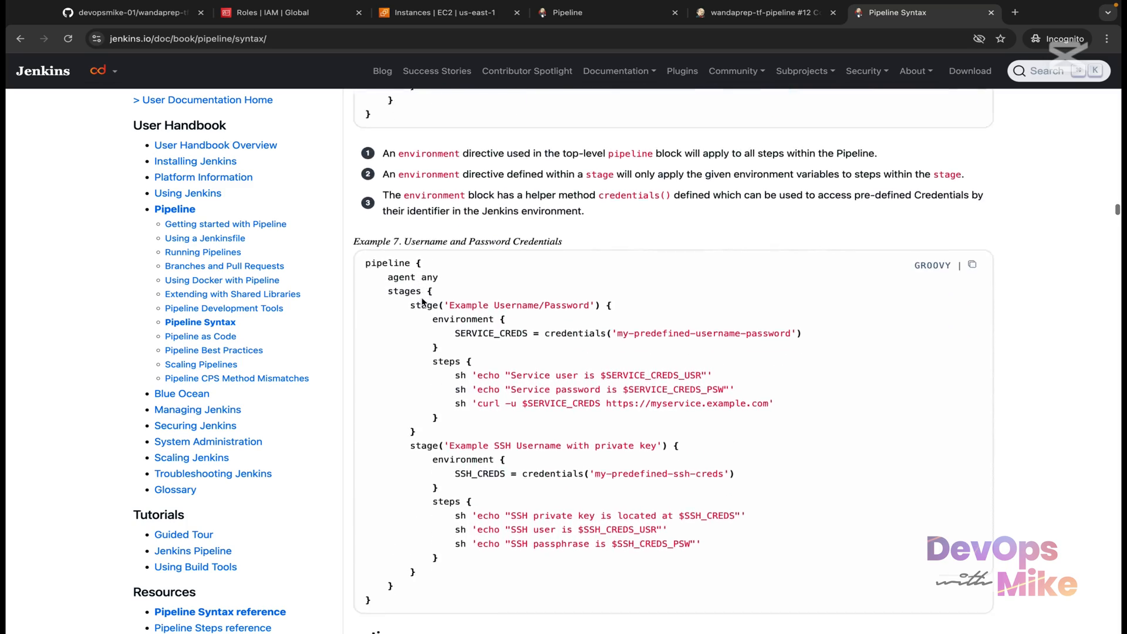
scroll(421, 302, down, 10)
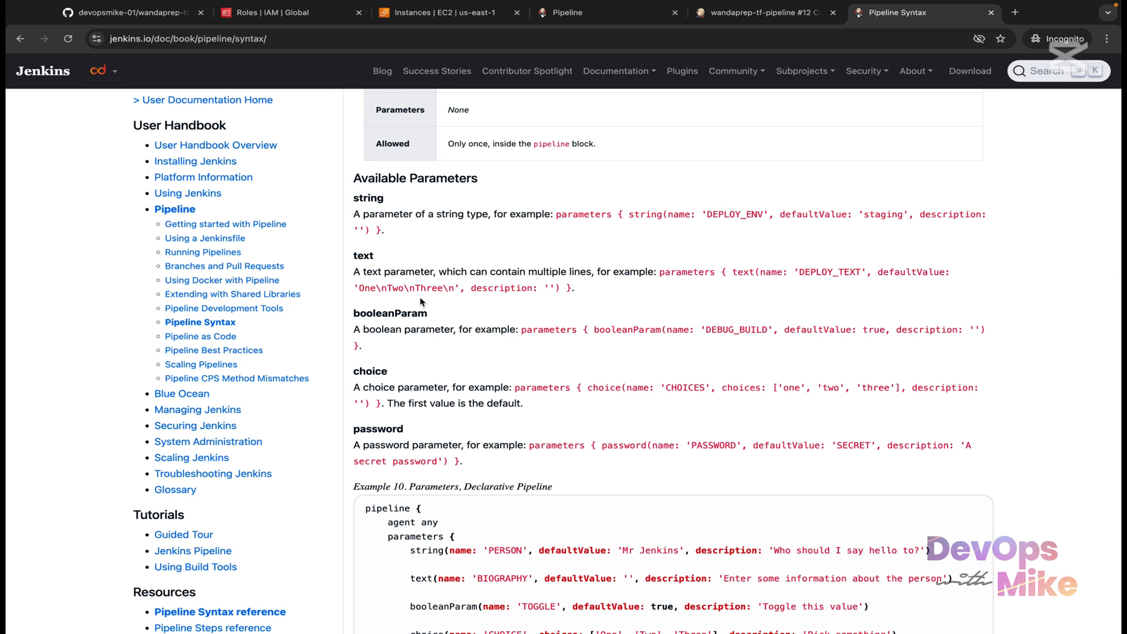
click(203, 336)
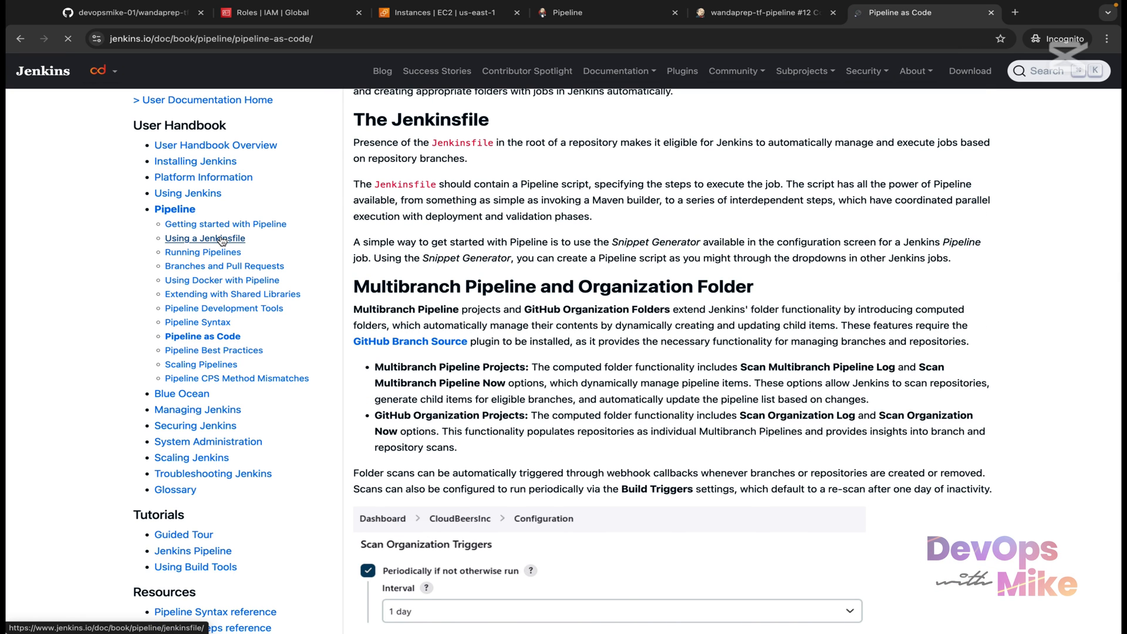
click(222, 240)
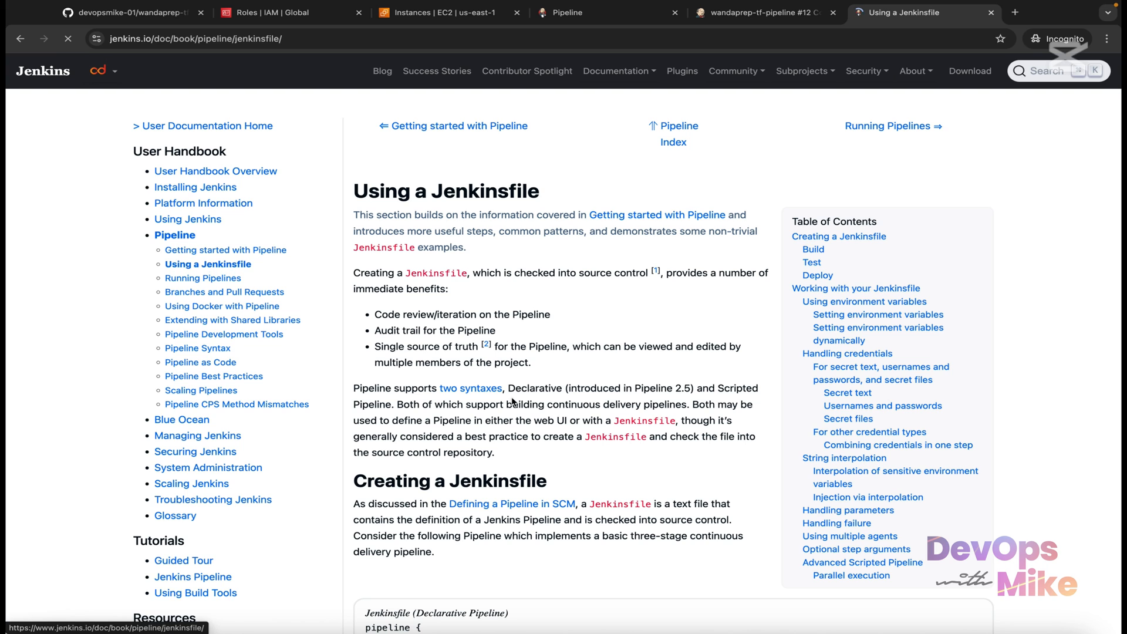
scroll(499, 454, down, 2)
scroll(498, 454, down, 2)
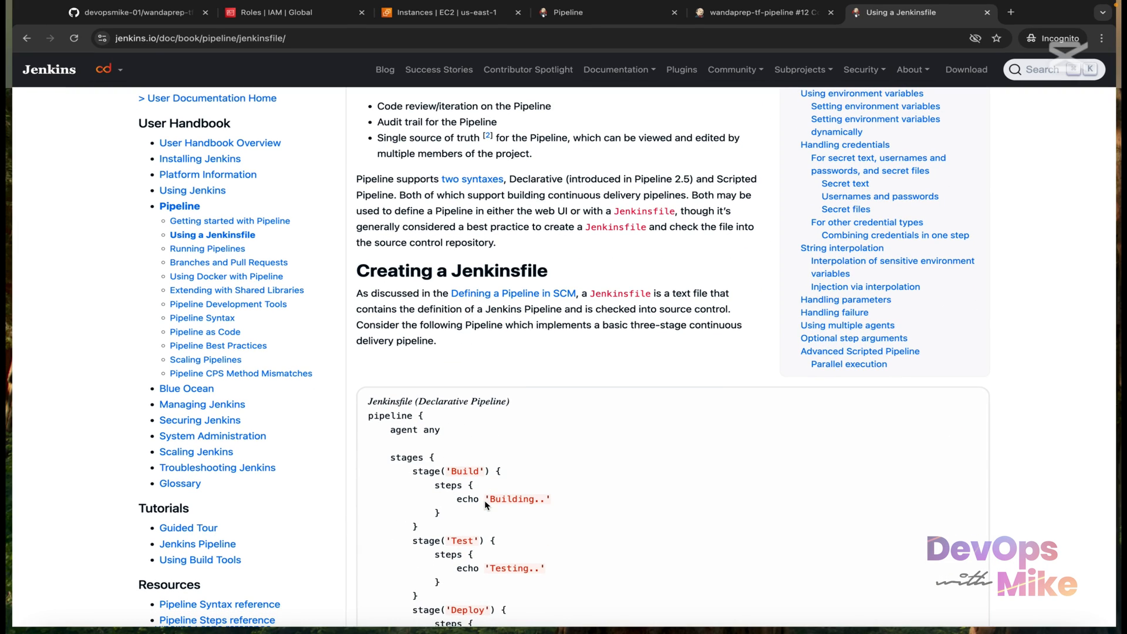
scroll(546, 373, down, 15)
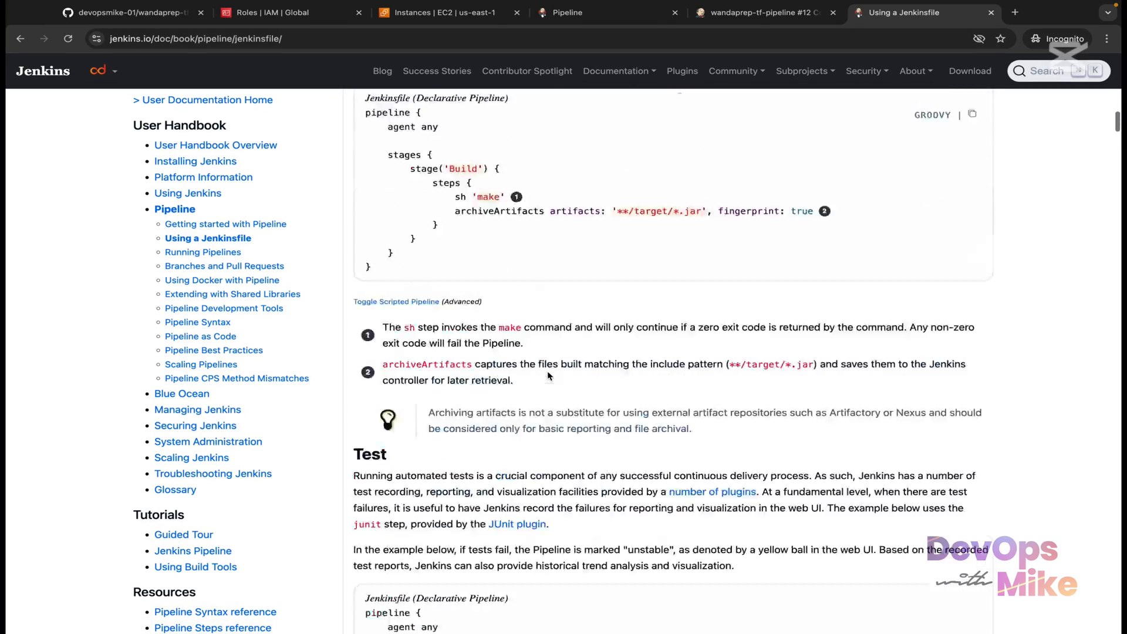
scroll(547, 373, down, 10)
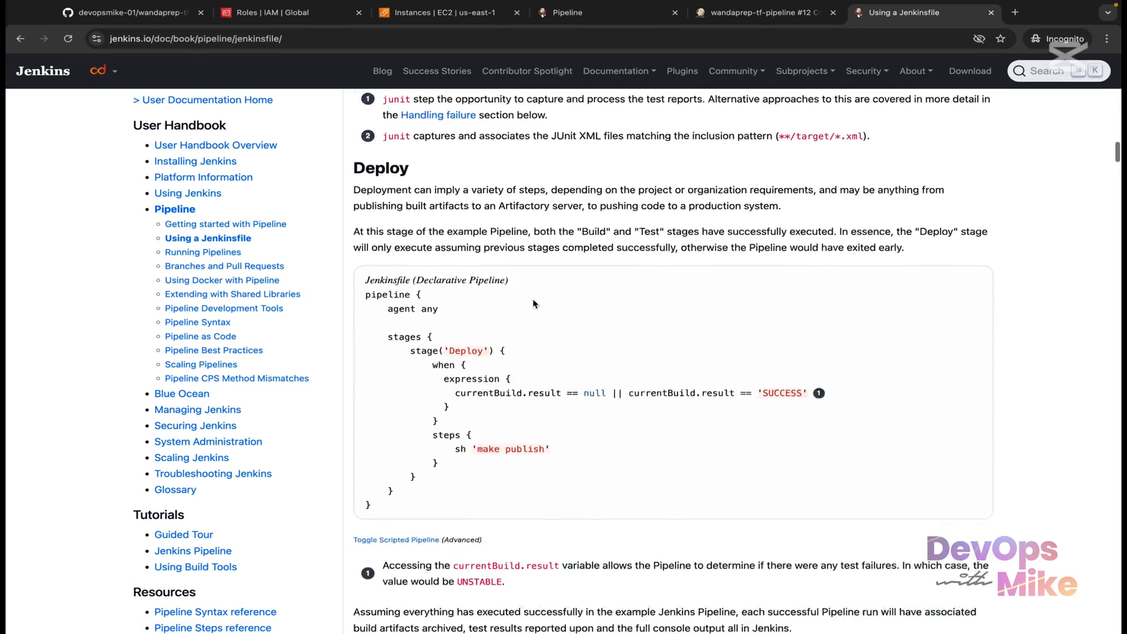
scroll(534, 303, down, 10)
scroll(534, 304, up, 2)
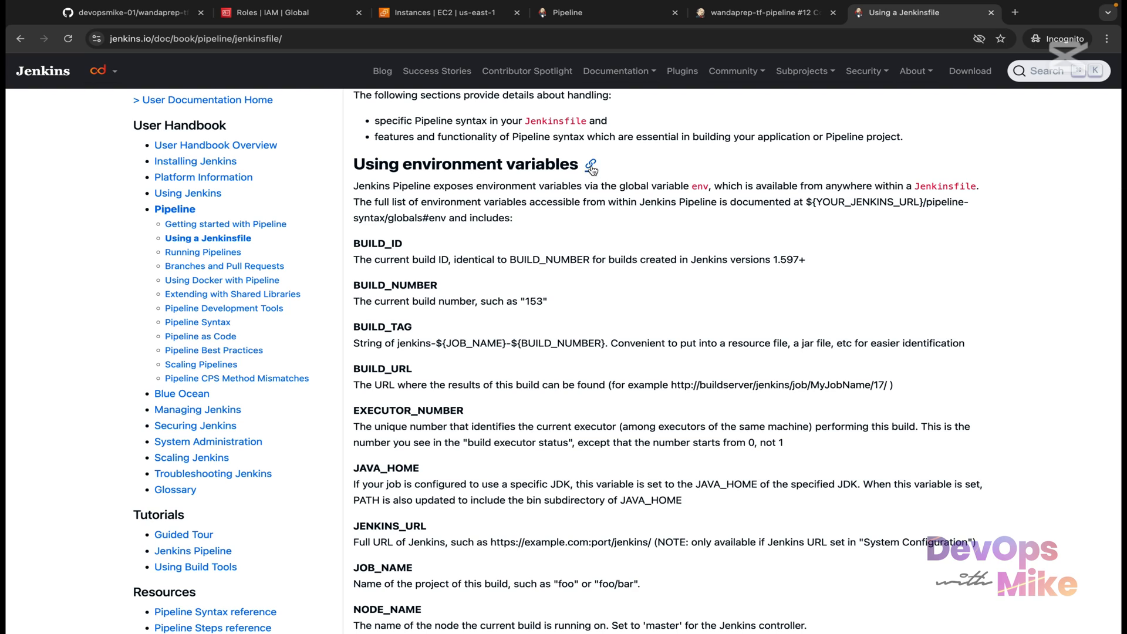
drag(355, 164, 548, 182)
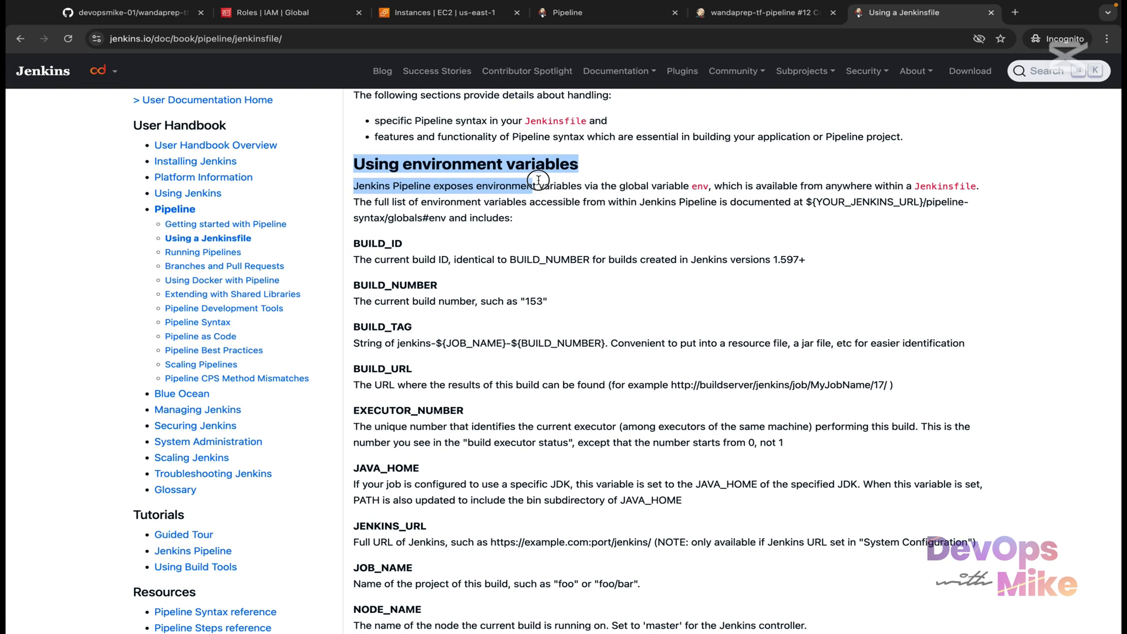
click(552, 184)
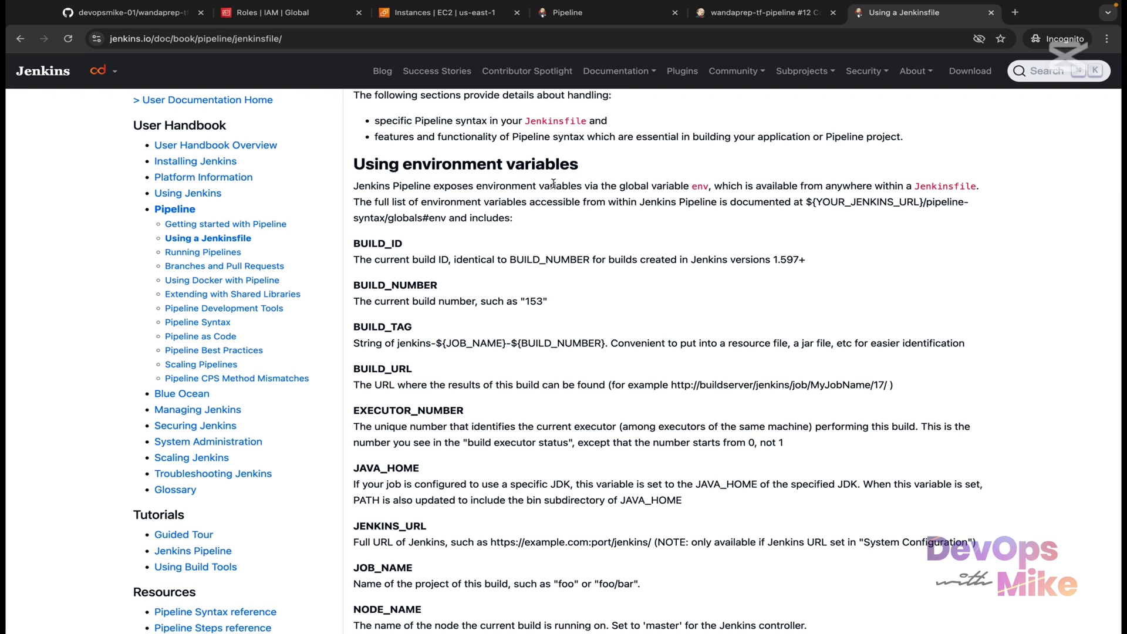
scroll(553, 184, down, 5)
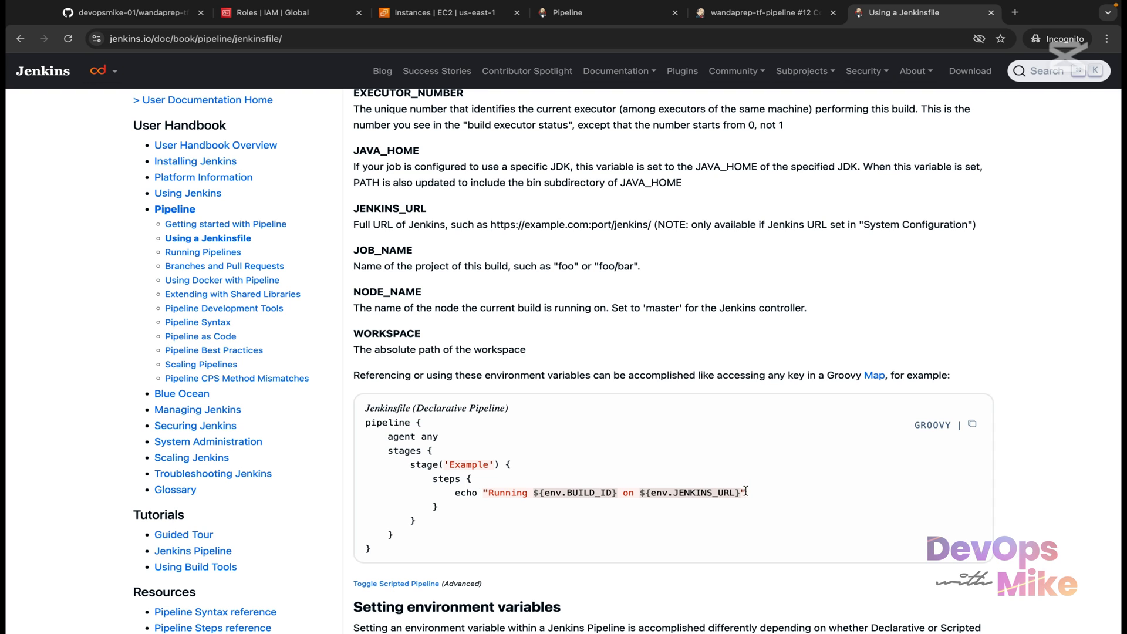
scroll(745, 490, down, 4)
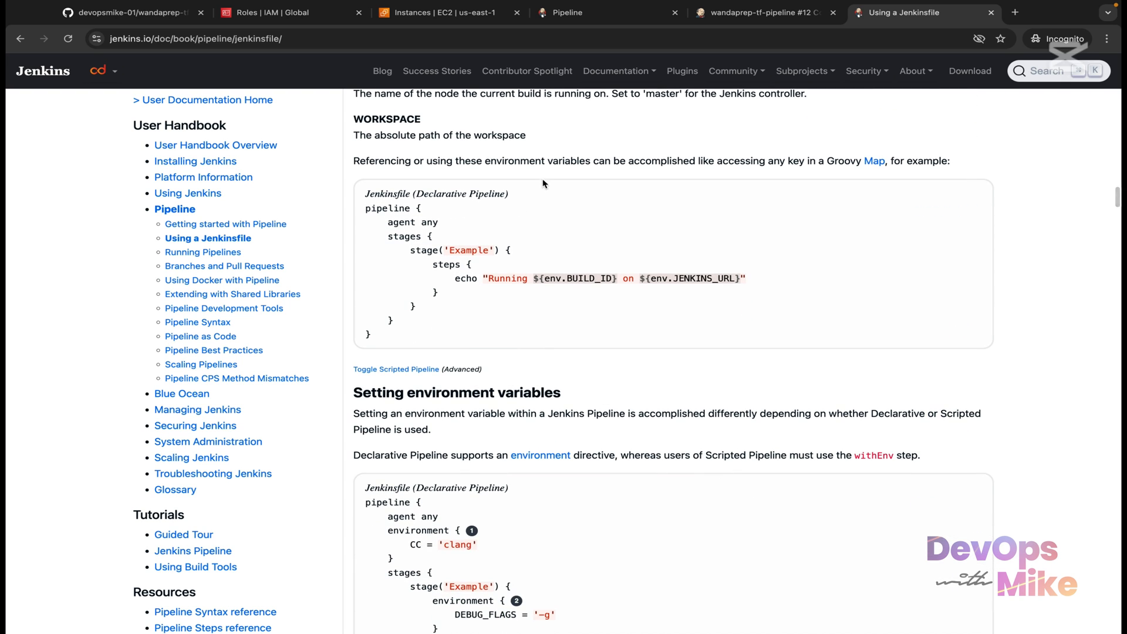
scroll(587, 411, down, 10)
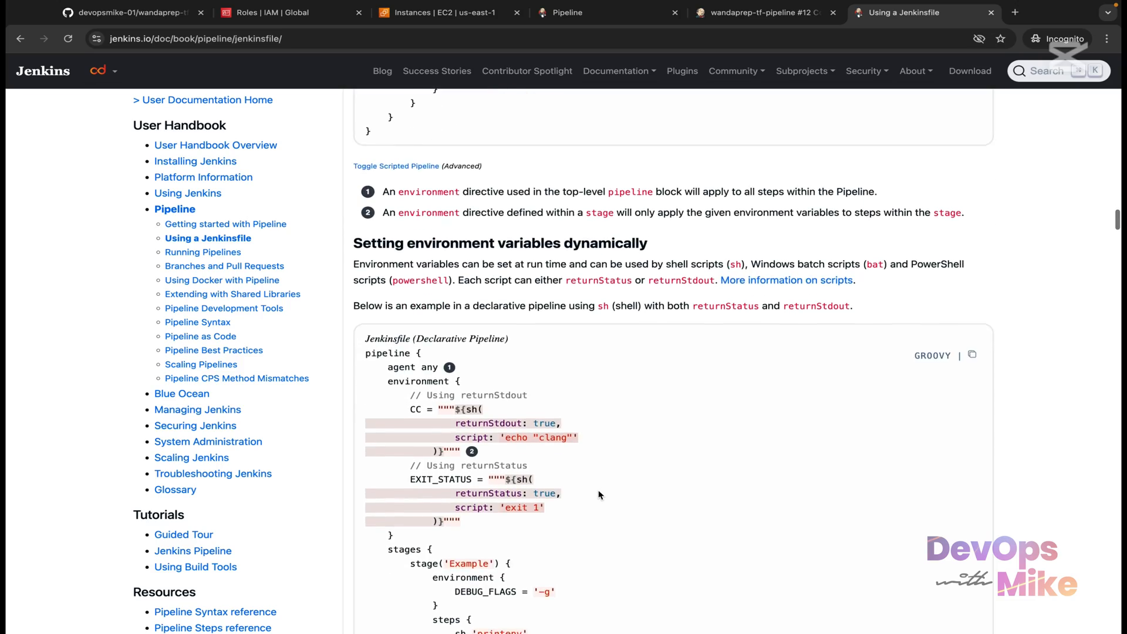
scroll(599, 494, up, 1)
scroll(600, 495, down, 10)
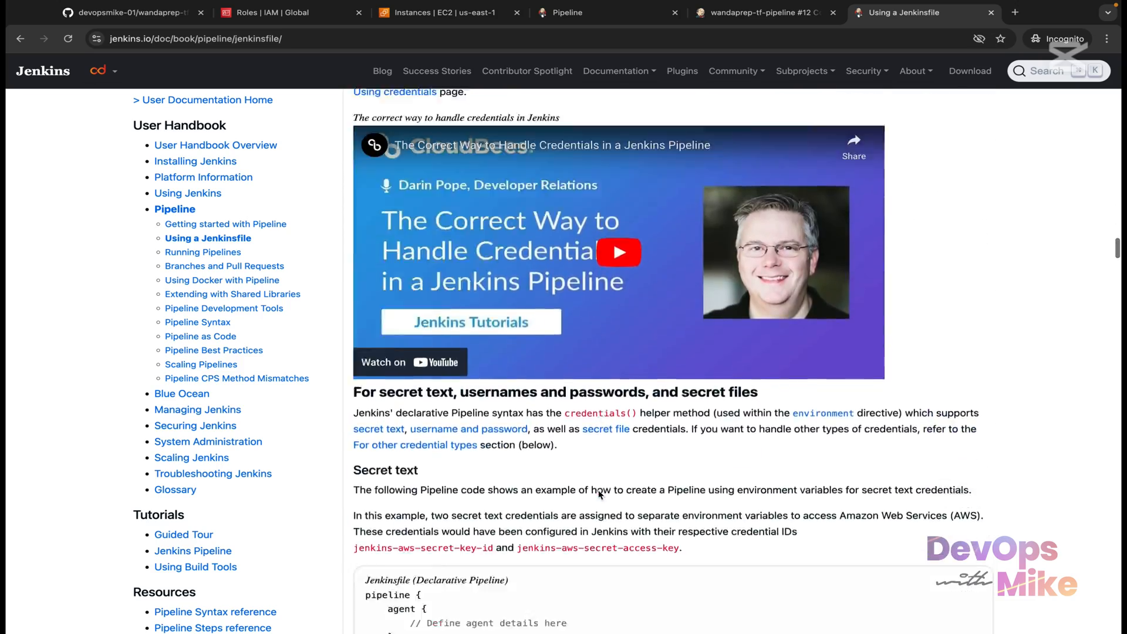
scroll(599, 494, down, 20)
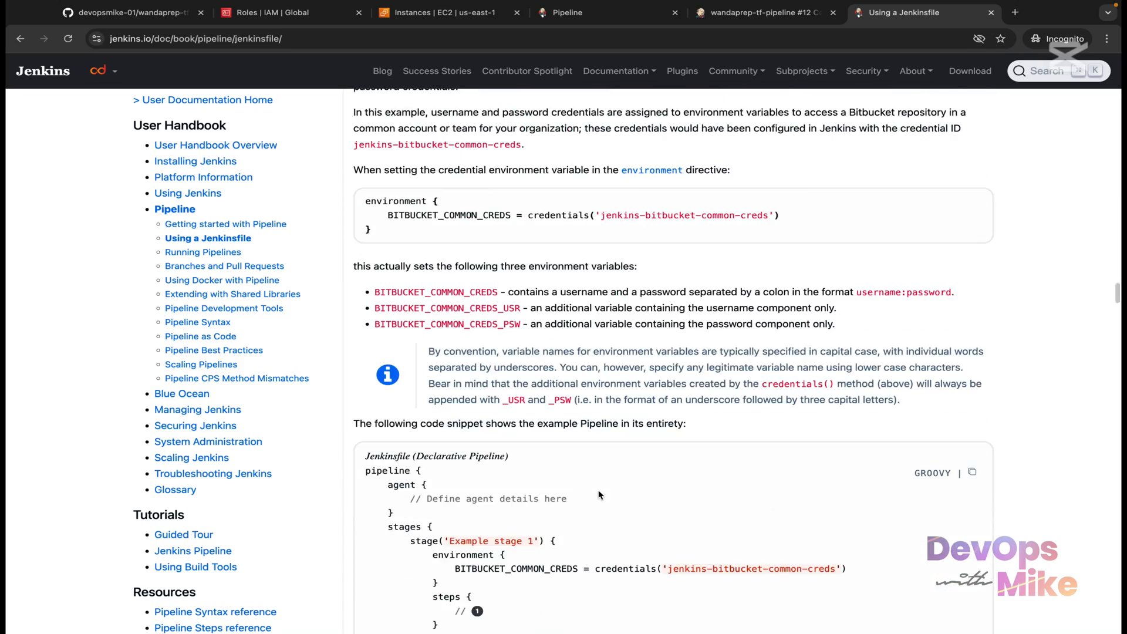
scroll(599, 495, down, 15)
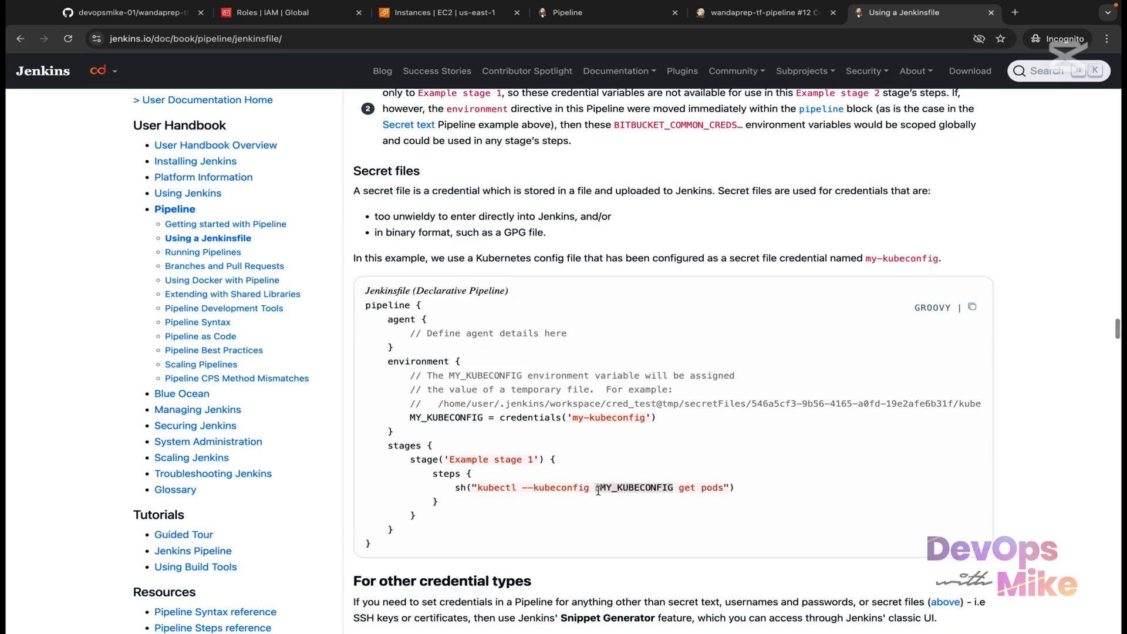
scroll(598, 490, down, 5)
scroll(599, 495, up, 12)
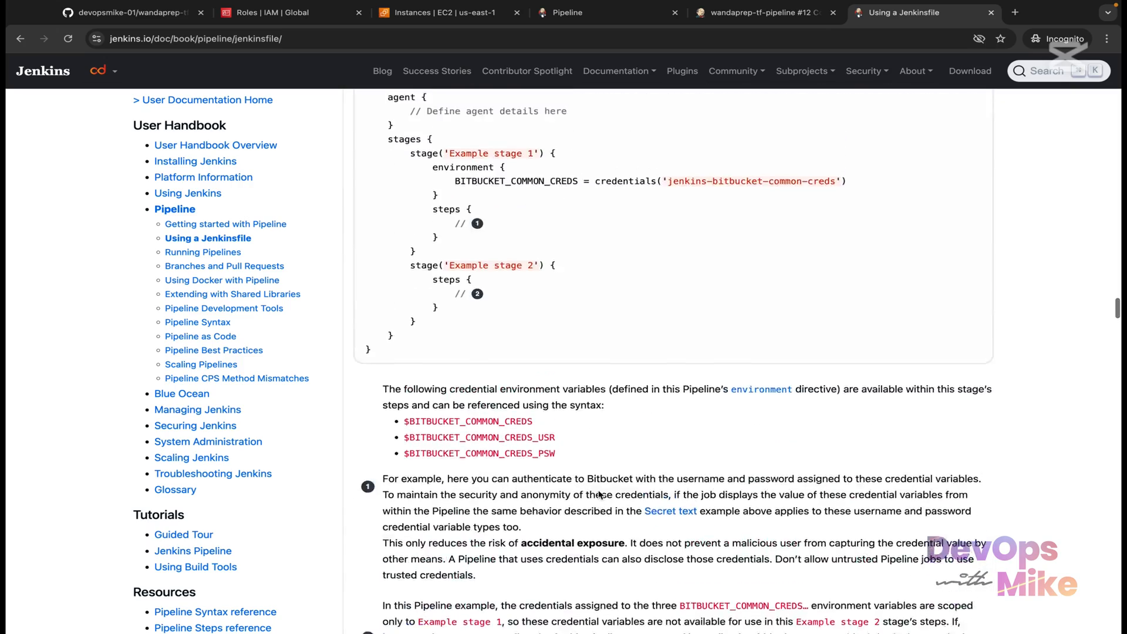
scroll(599, 494, up, 3)
scroll(599, 495, down, 3)
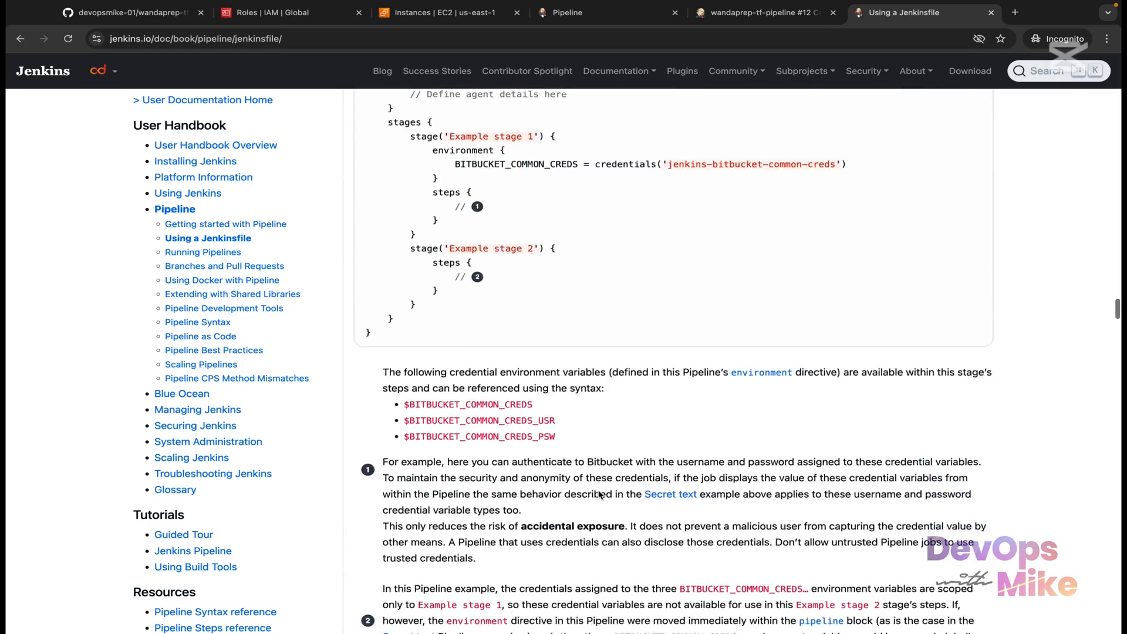
scroll(599, 494, down, 5)
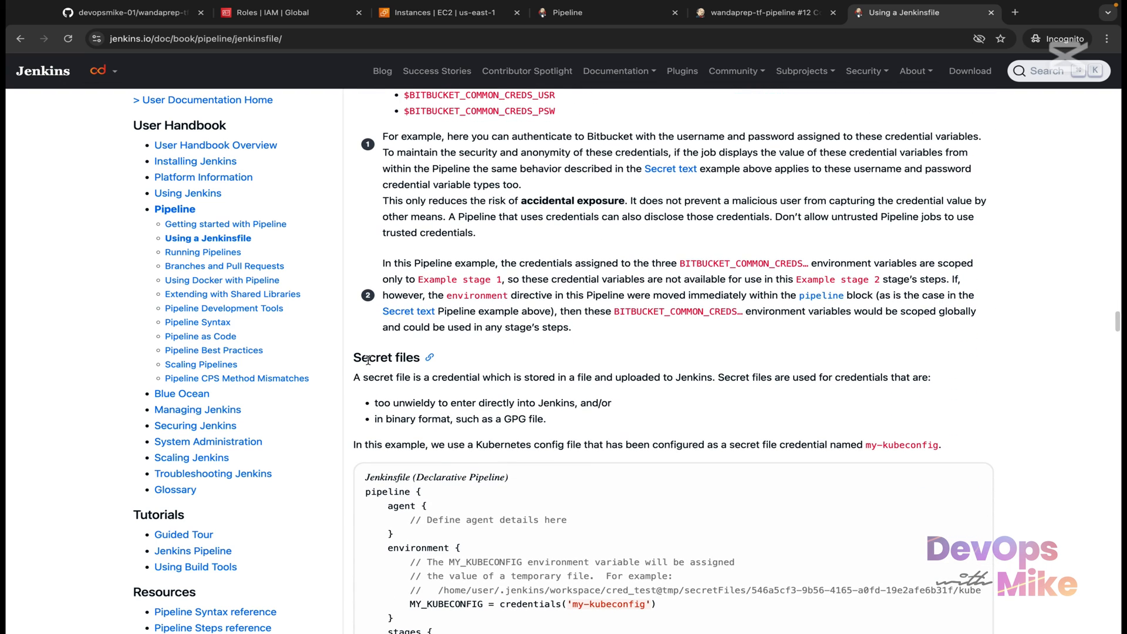
scroll(402, 358, down, 2)
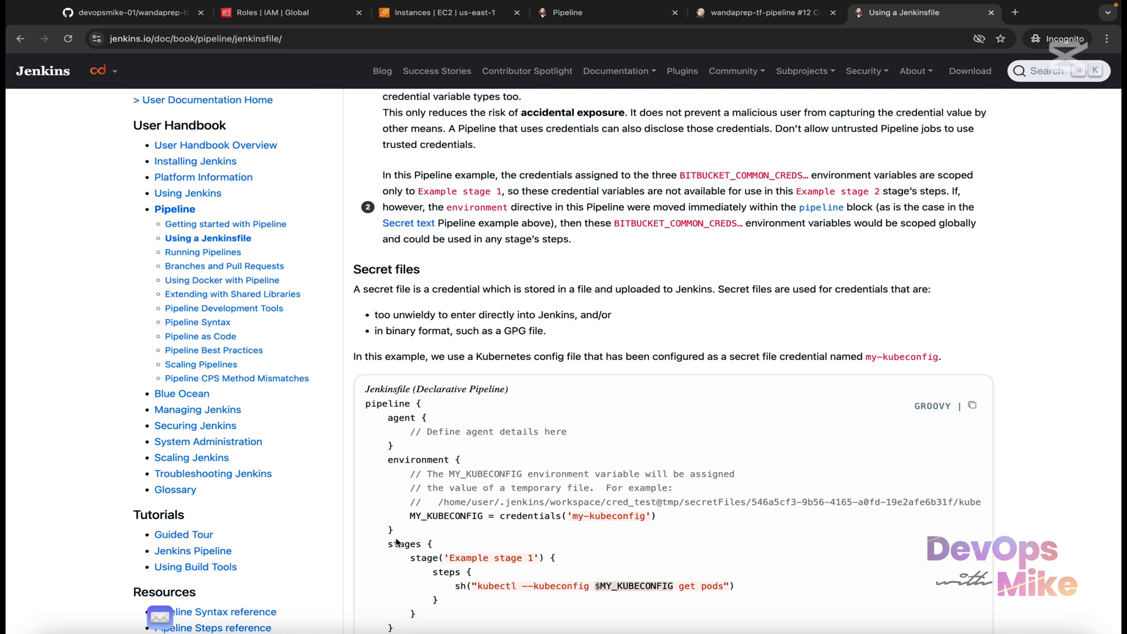
drag(394, 531, 360, 456)
click(479, 520)
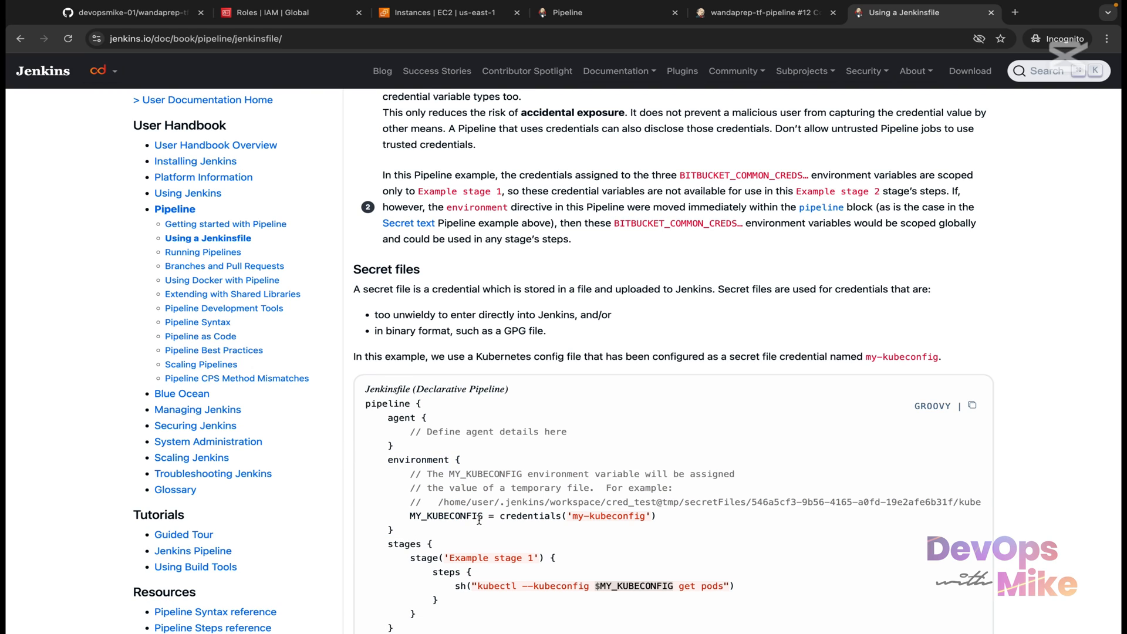
drag(483, 519, 409, 516)
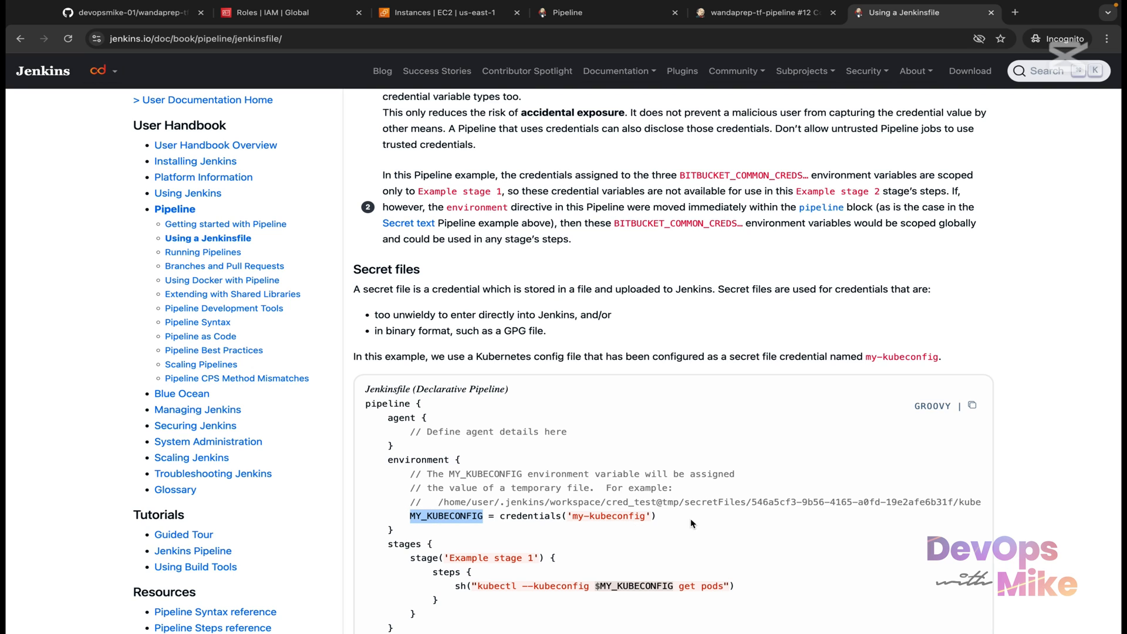
drag(646, 517, 574, 510)
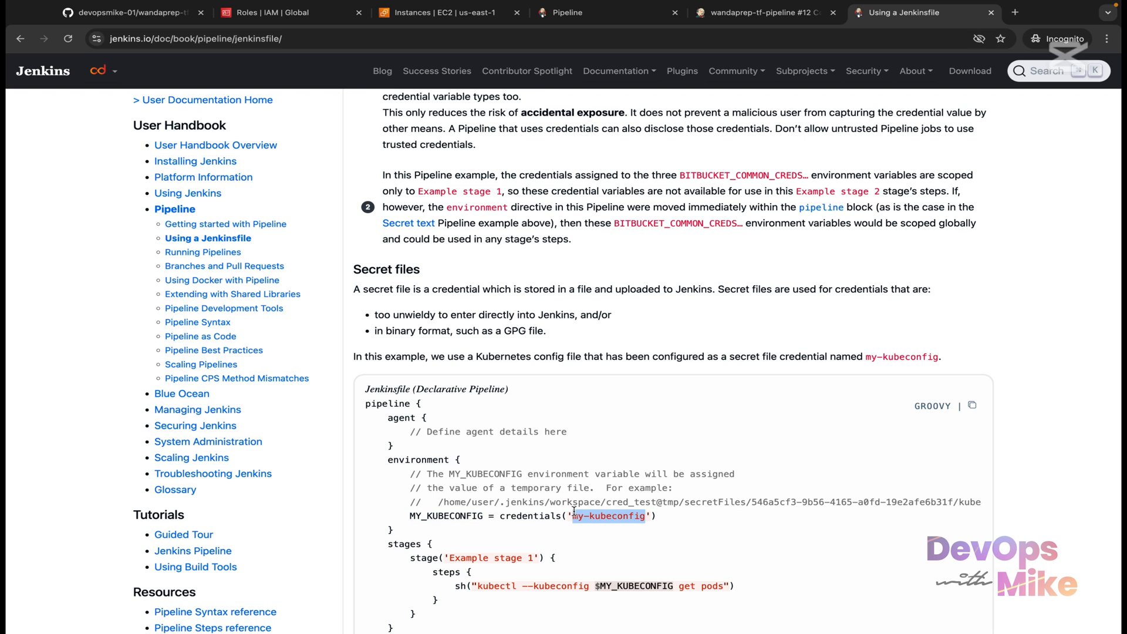
Step: Scroll past the other credential types back to the Secret text example and highlight its environment block
scroll(574, 511, down, 8)
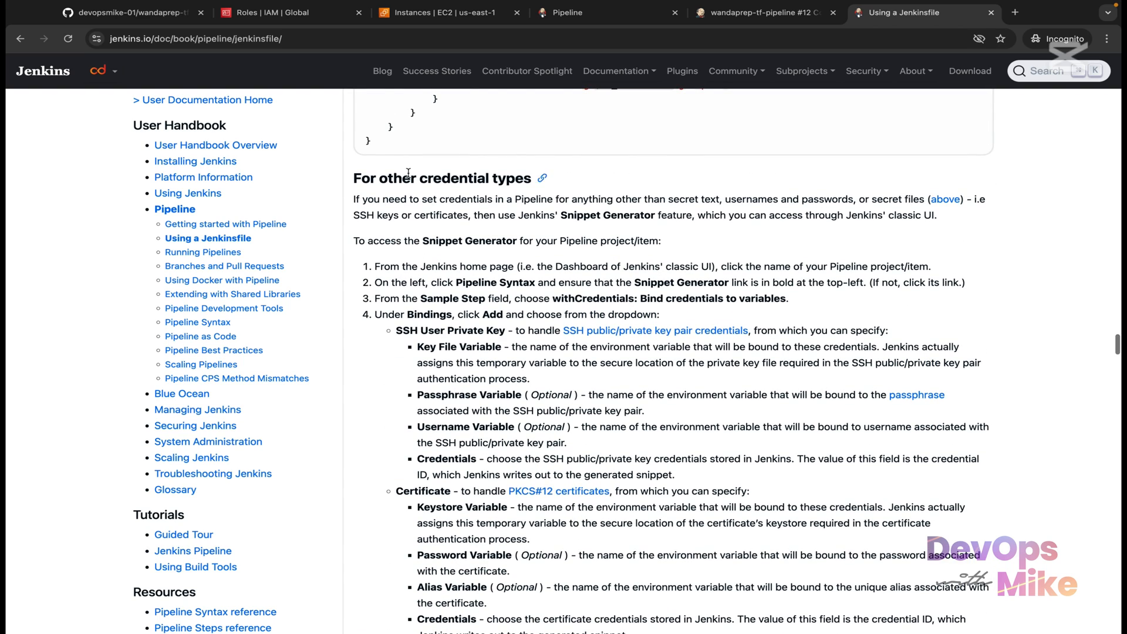
scroll(458, 371, down, 7)
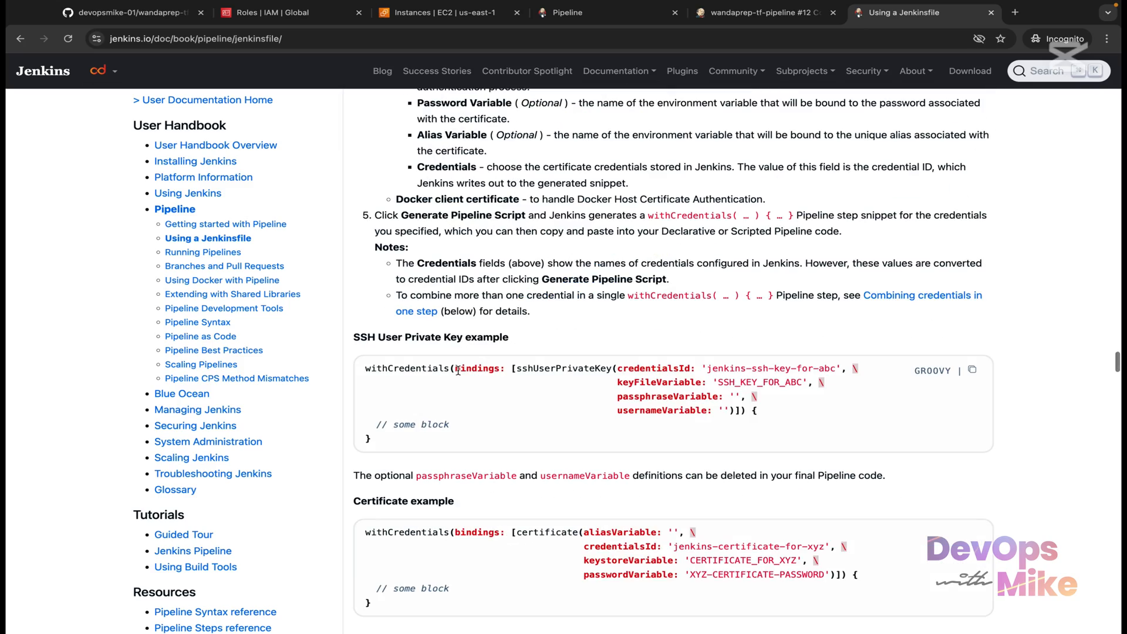
drag(369, 365, 432, 382)
scroll(424, 371, down, 4)
scroll(434, 380, up, 5)
scroll(433, 380, up, 20)
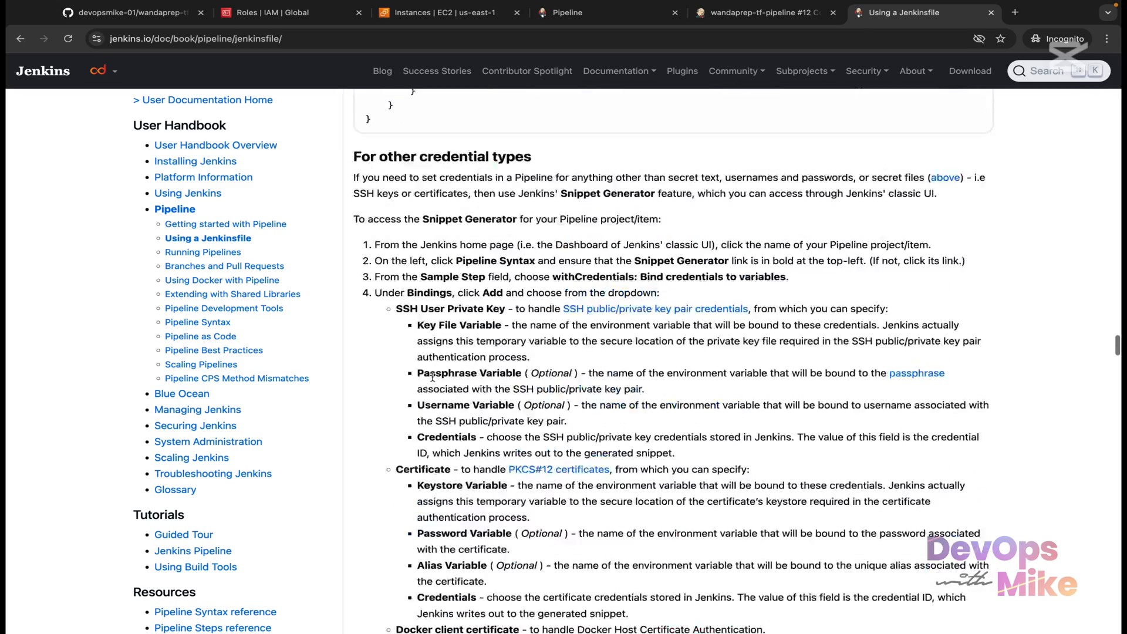
scroll(434, 381, up, 10)
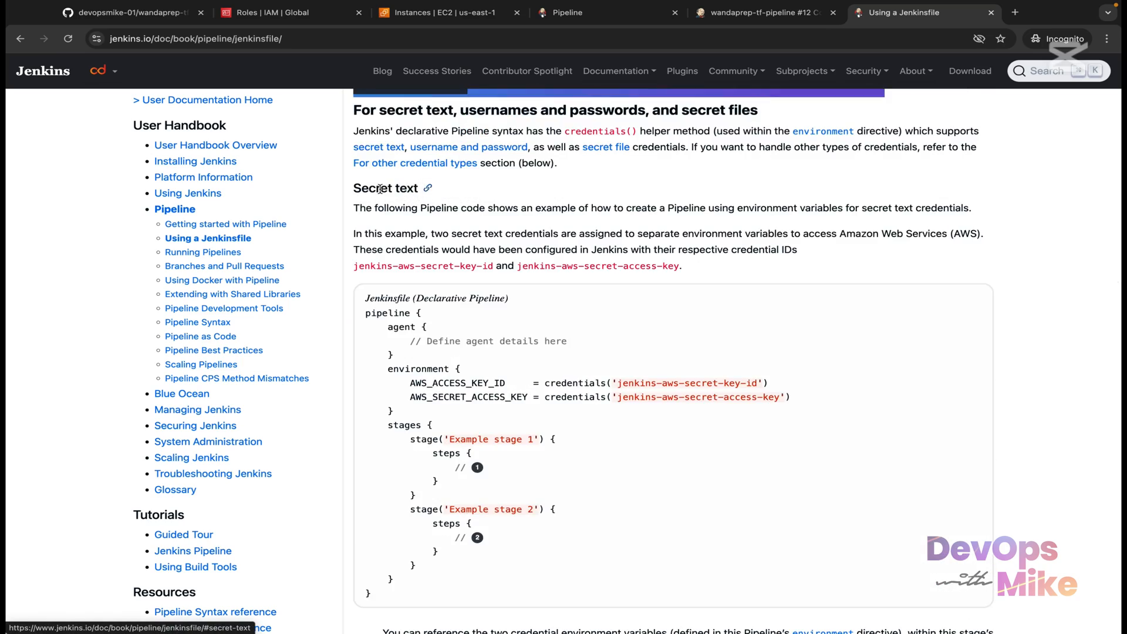
drag(354, 191, 426, 199)
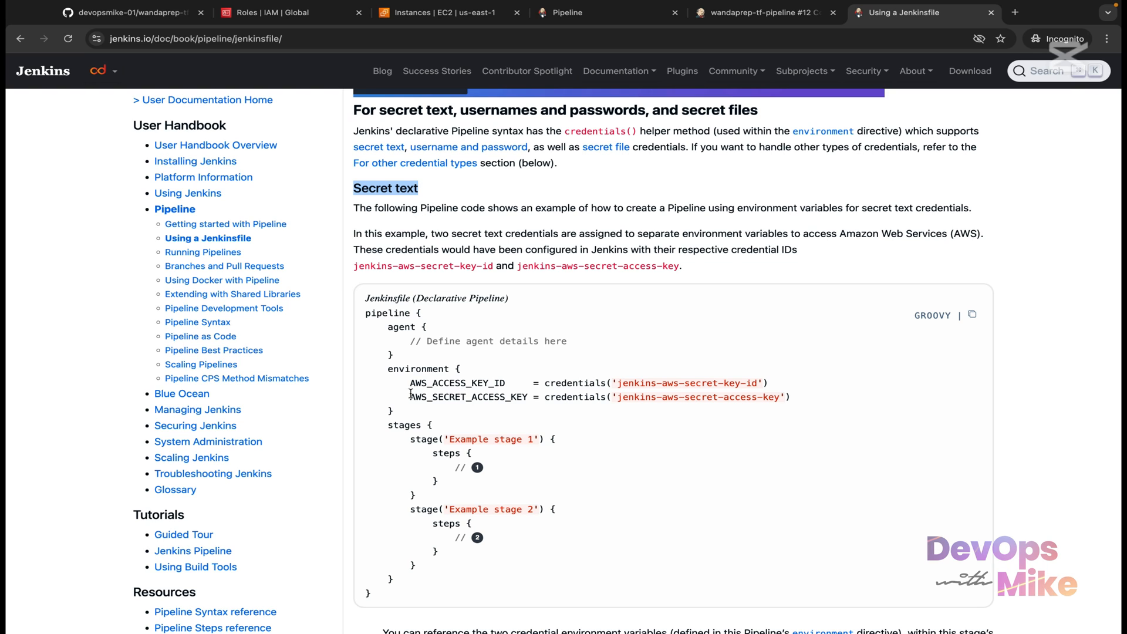
drag(403, 409, 365, 369)
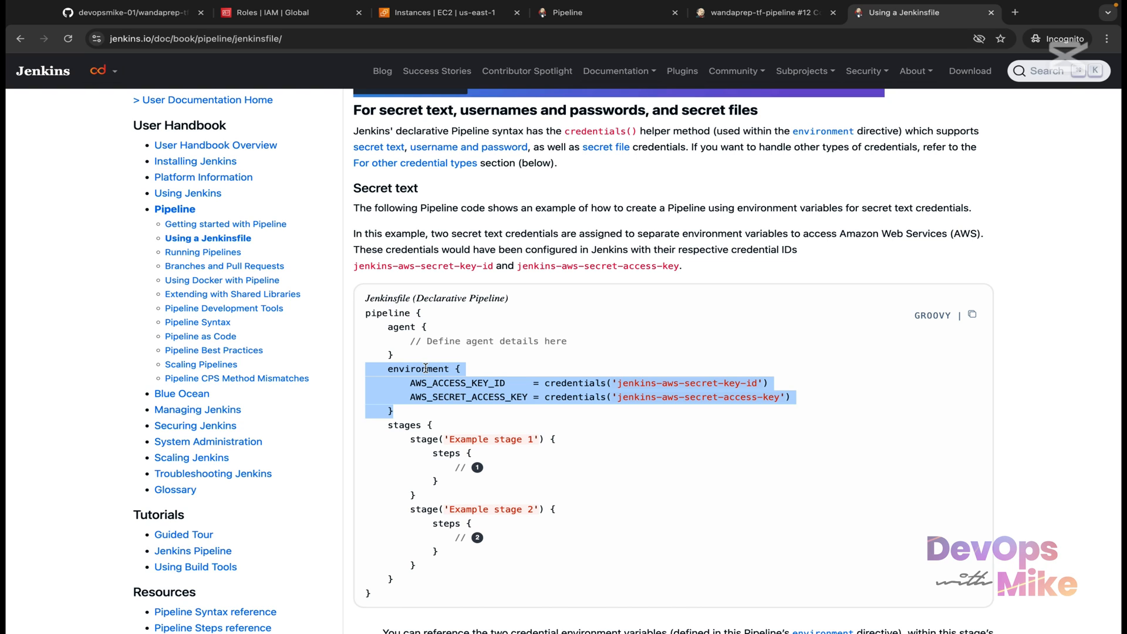
click(445, 384)
Step: Highlight AWS_ACCESS_KEY_ID, AWS_SECRET_ACCESS_KEY and jenkins-aws-secret-key-id, then select the whole environment block
drag(508, 383, 410, 385)
drag(530, 393, 418, 395)
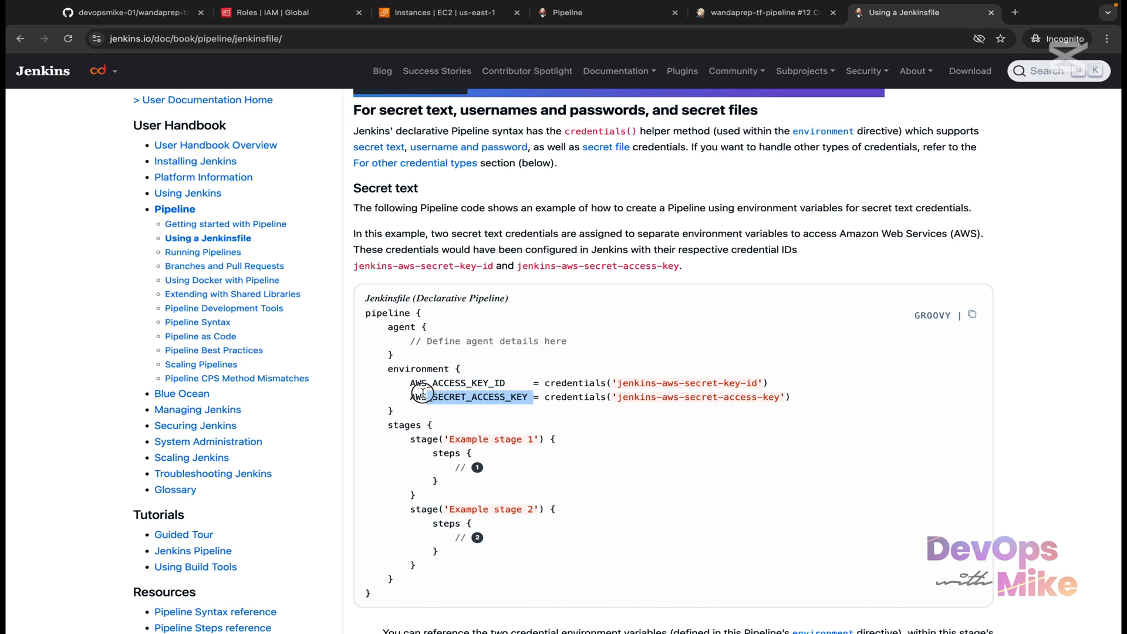
click(484, 380)
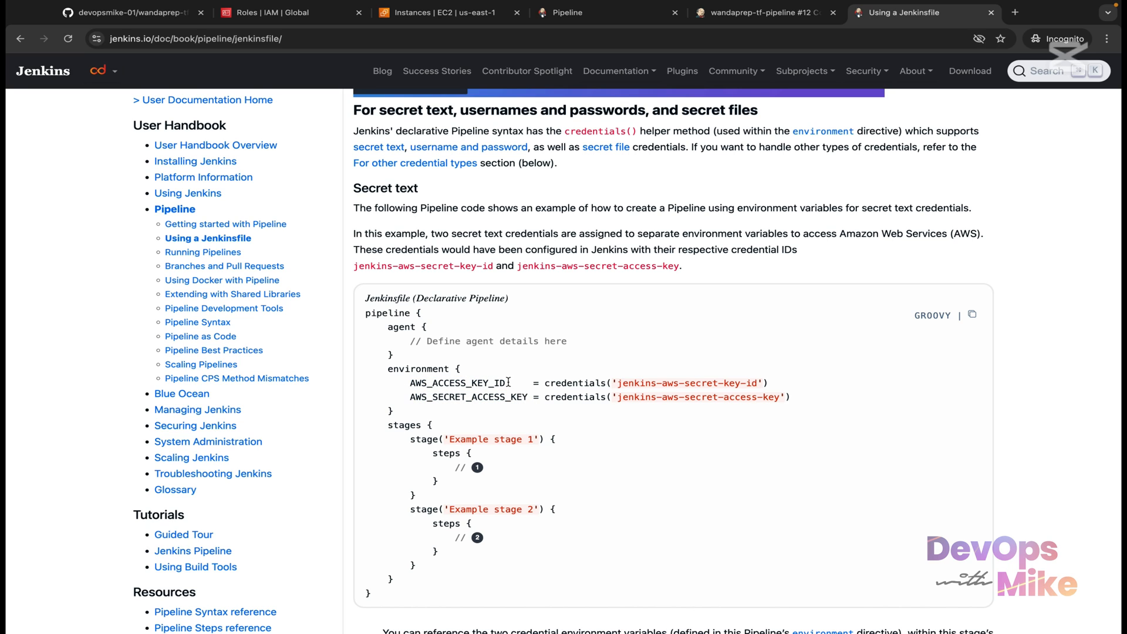
drag(508, 383, 412, 385)
drag(527, 397, 434, 397)
drag(763, 383, 617, 383)
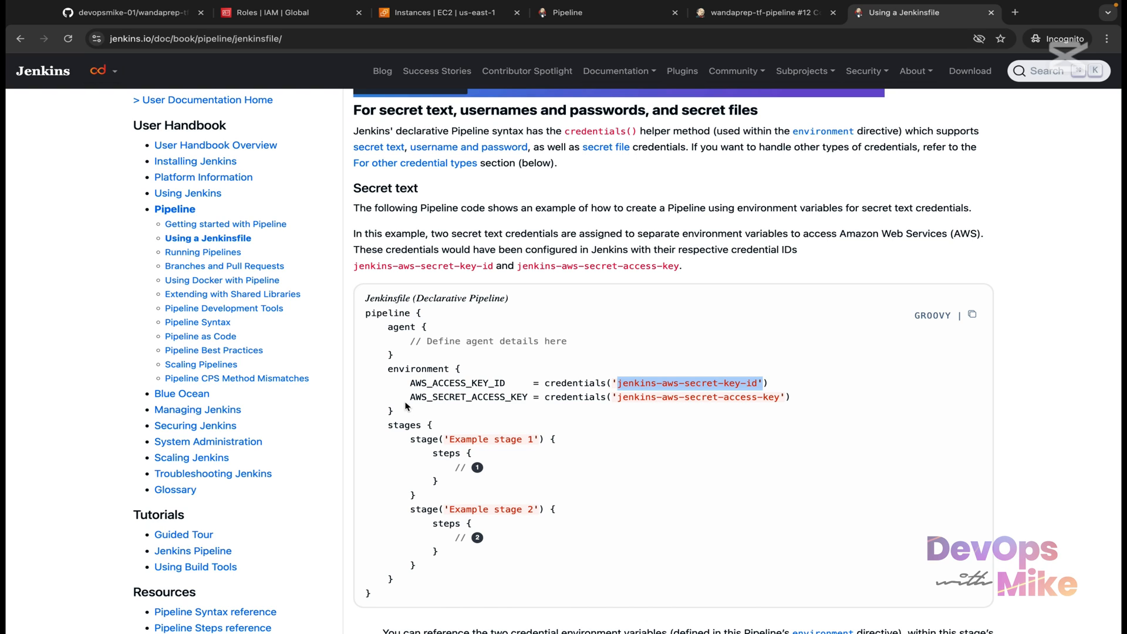
drag(405, 413, 360, 375)
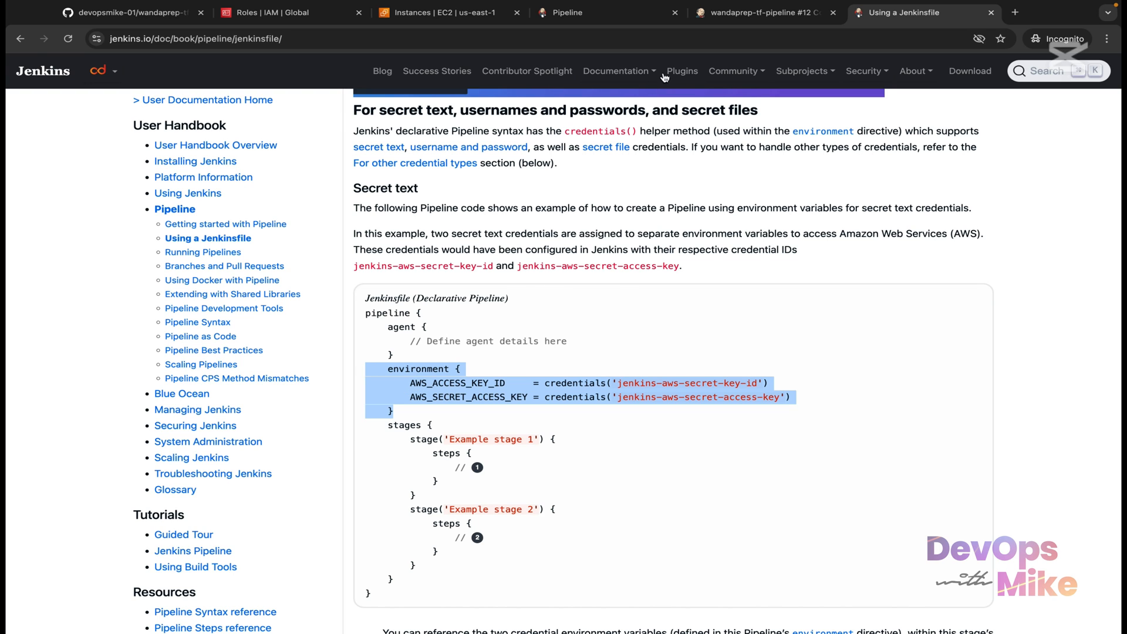
Step: Review build #12's console output and return to the wandaprep-tf-pipeline job page
click(757, 12)
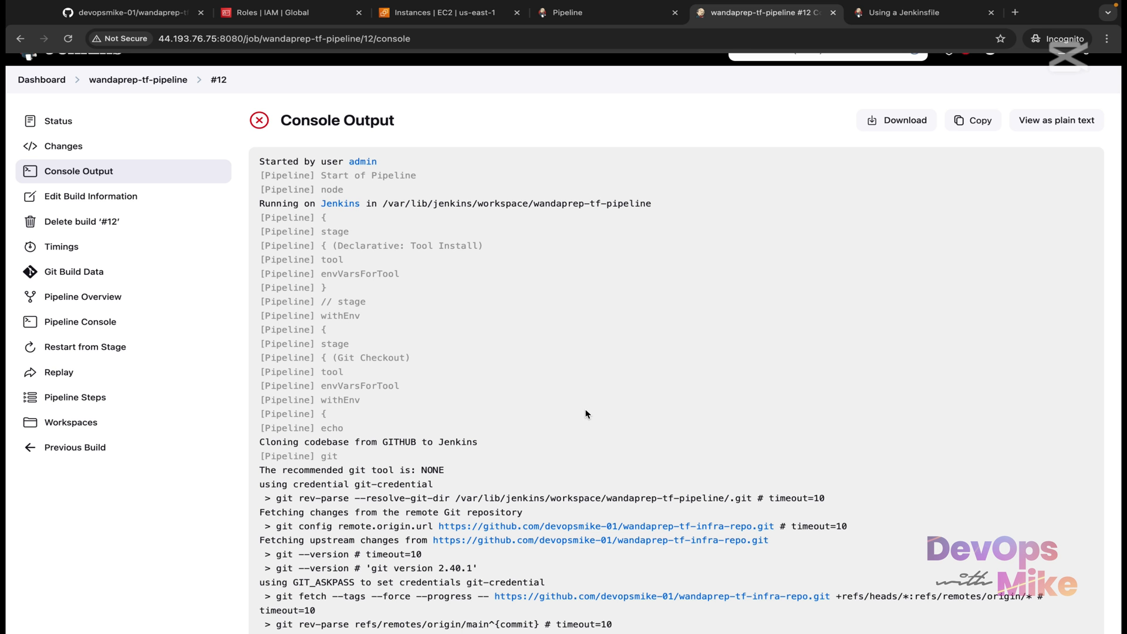
scroll(468, 290, up, 2)
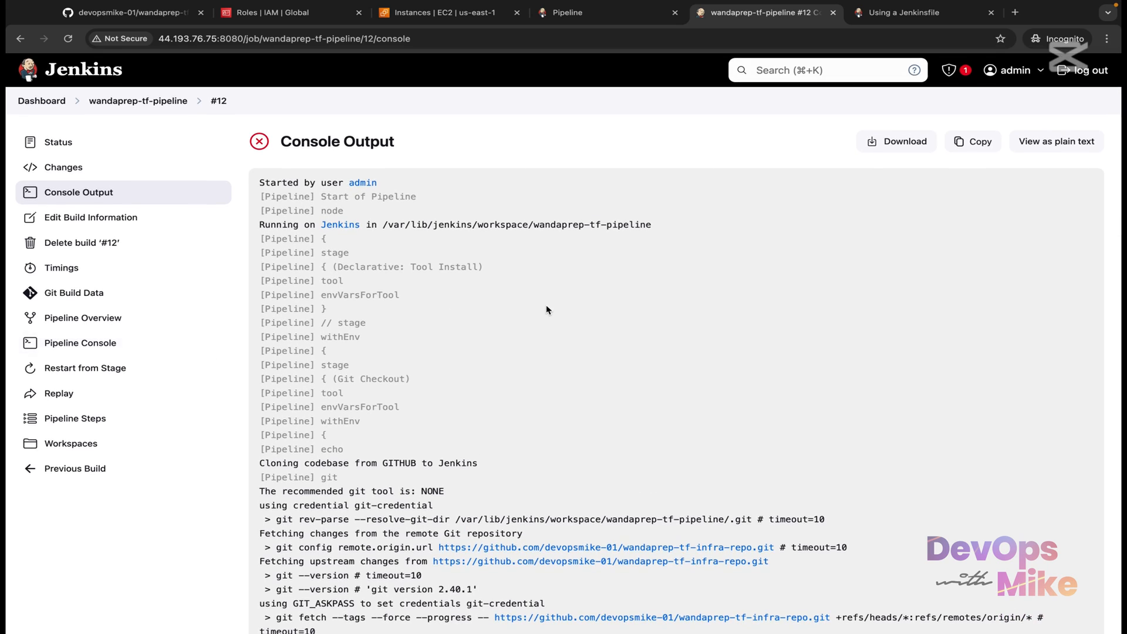
scroll(546, 310, down, 10)
scroll(528, 305, up, 10)
click(146, 102)
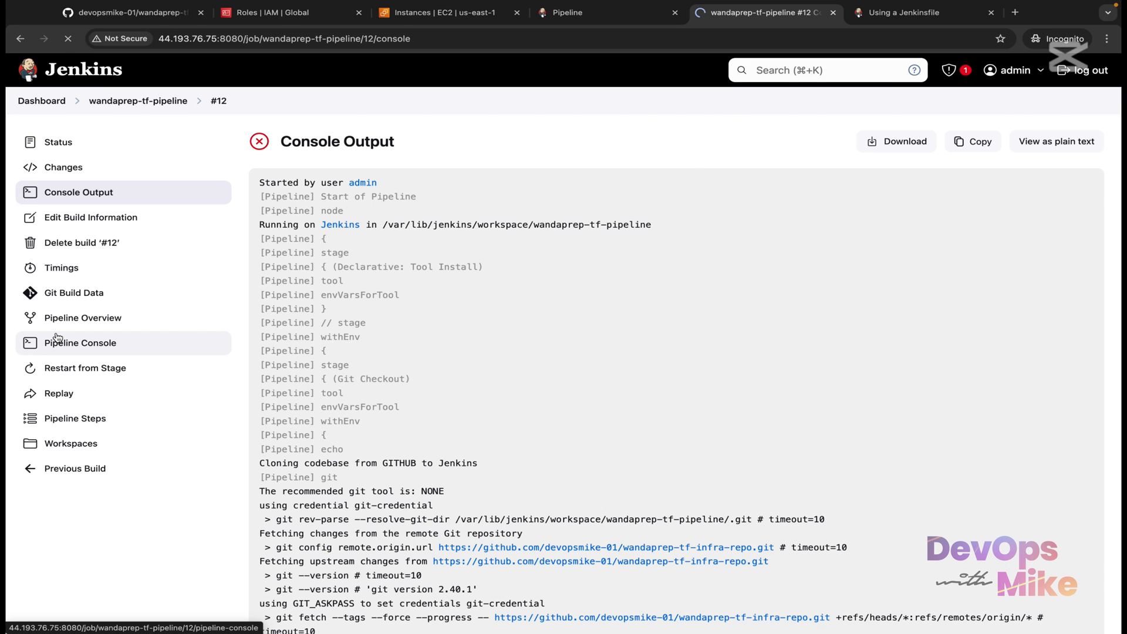
Step: Copy the selected environment block from the Jenkinsfile docs and return to the Jenkins tab
key(ctrl+Tab)
right_click(436, 377)
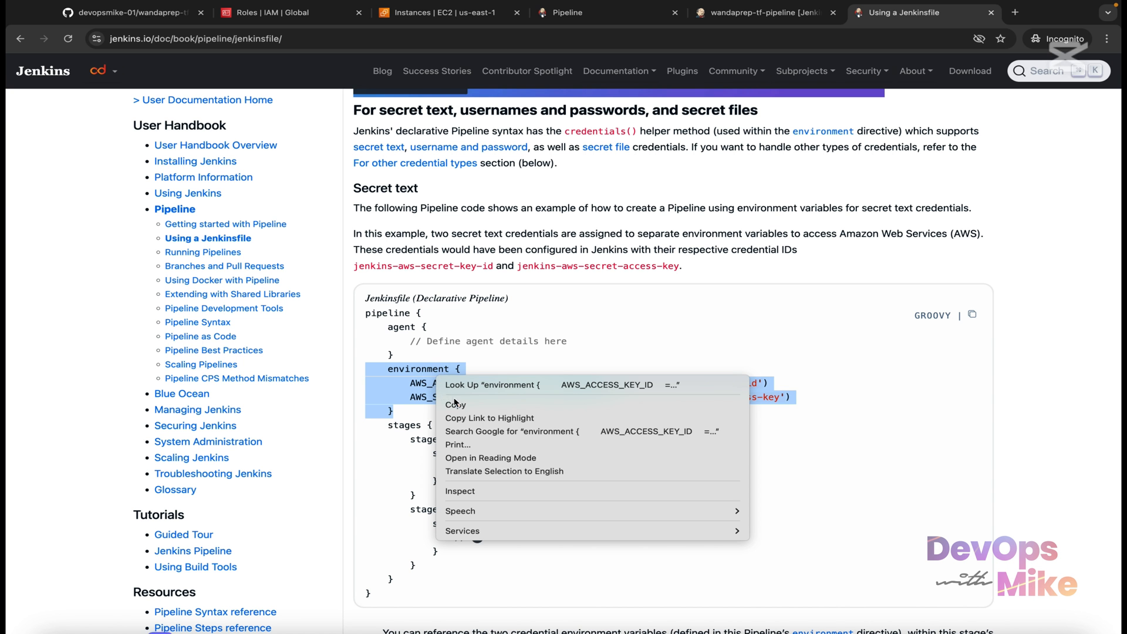
click(467, 406)
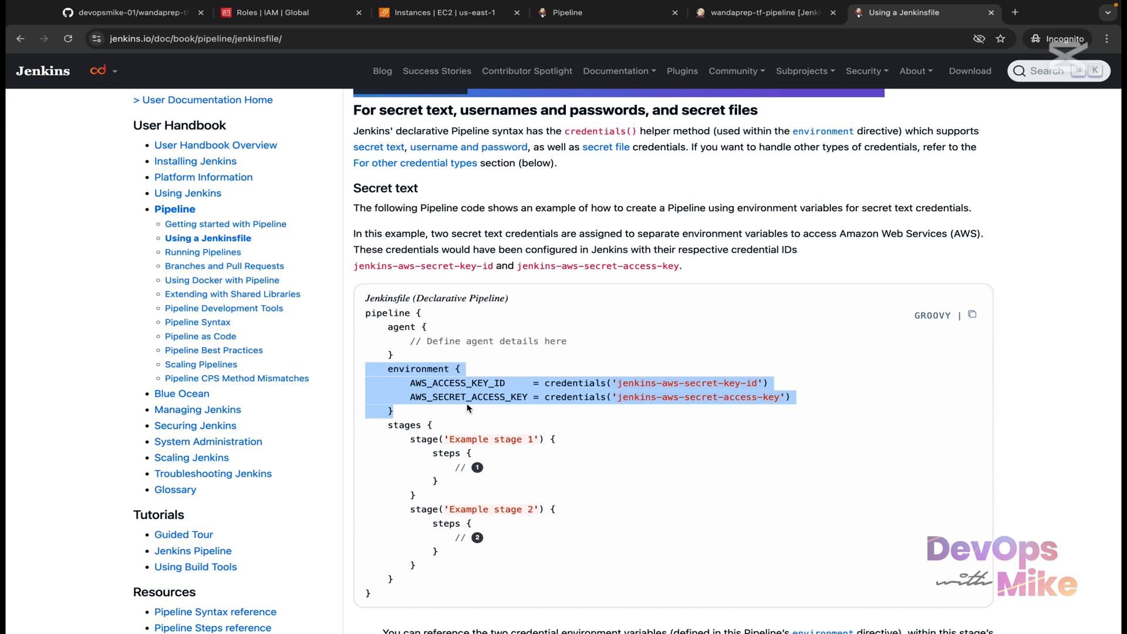
click(732, 14)
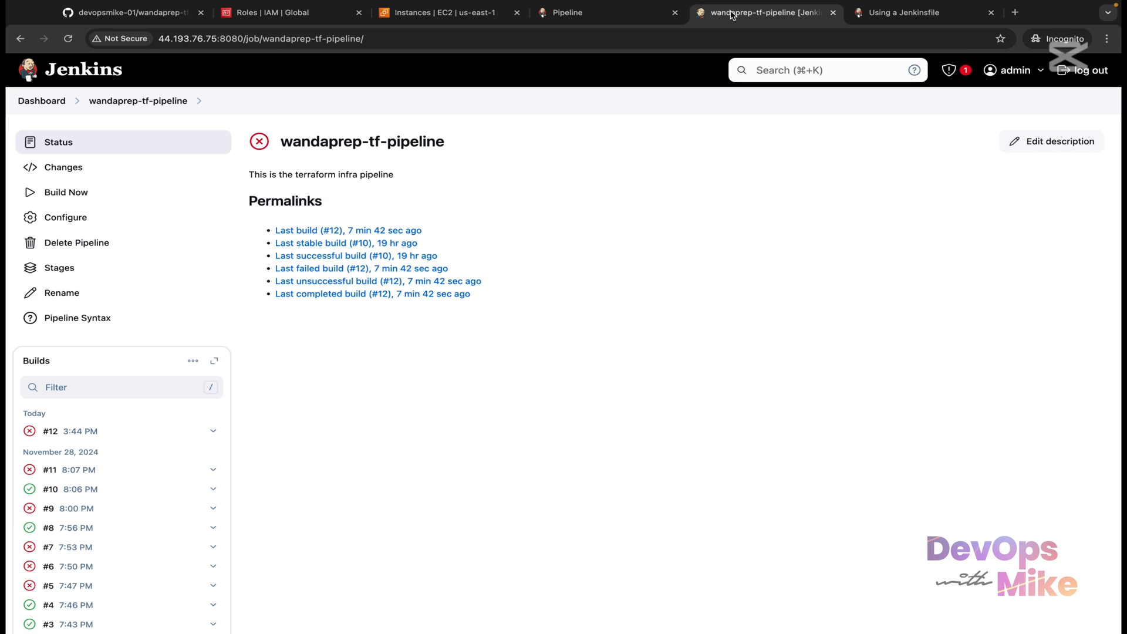
Step: Open the wandaprep-tf-pipeline configuration and scroll to its Pipeline script
click(85, 226)
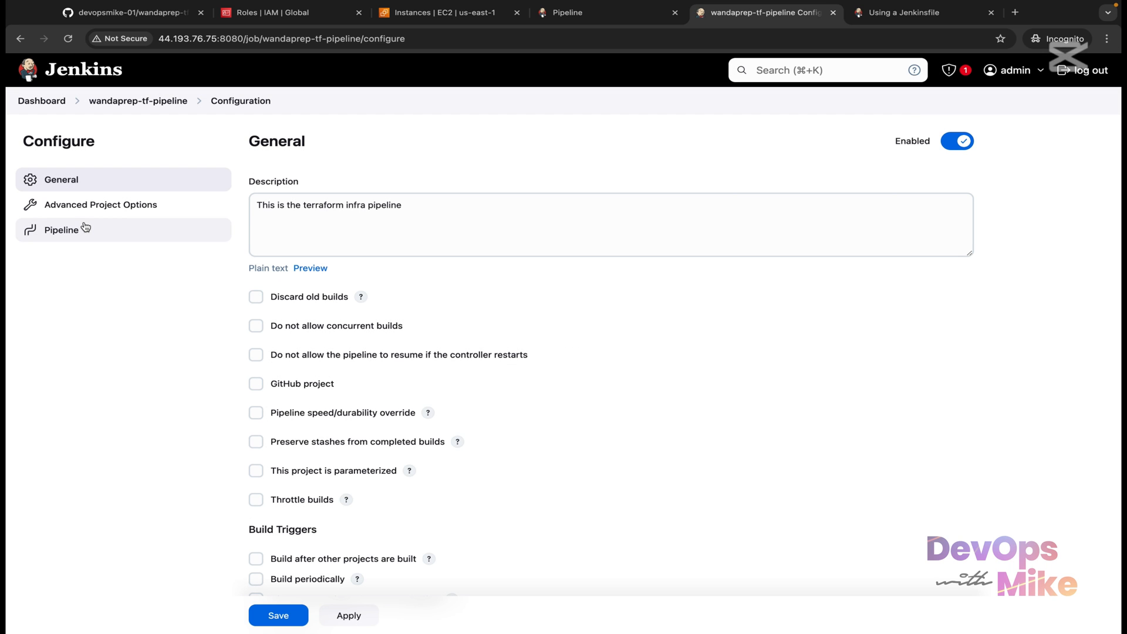
scroll(201, 497, down, 10)
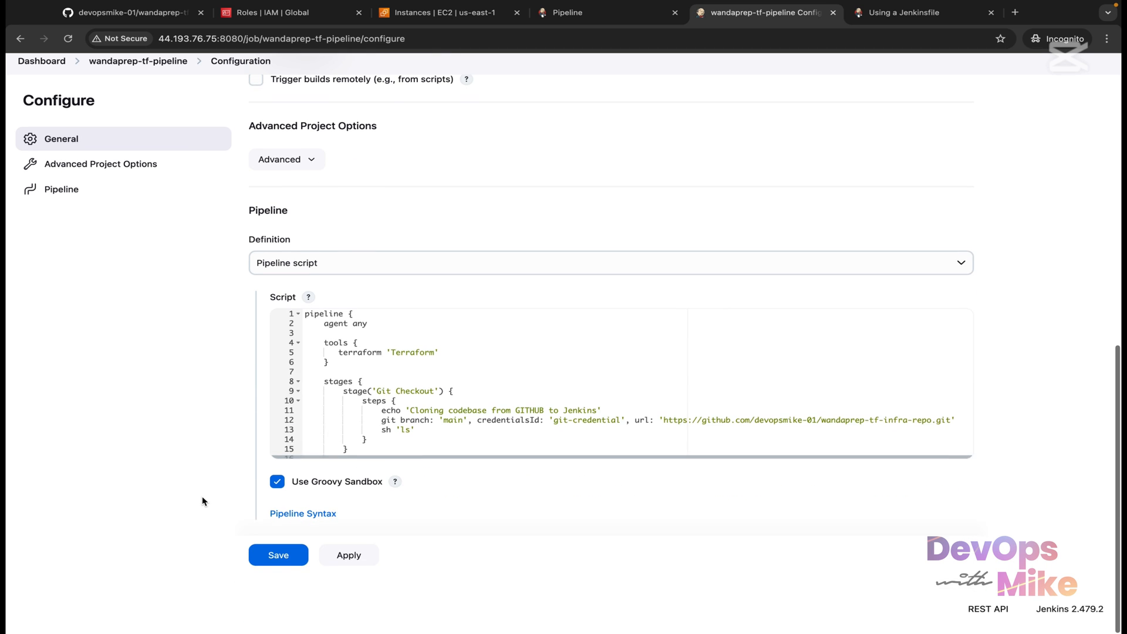
scroll(401, 368, down, 1)
scroll(401, 369, down, 6)
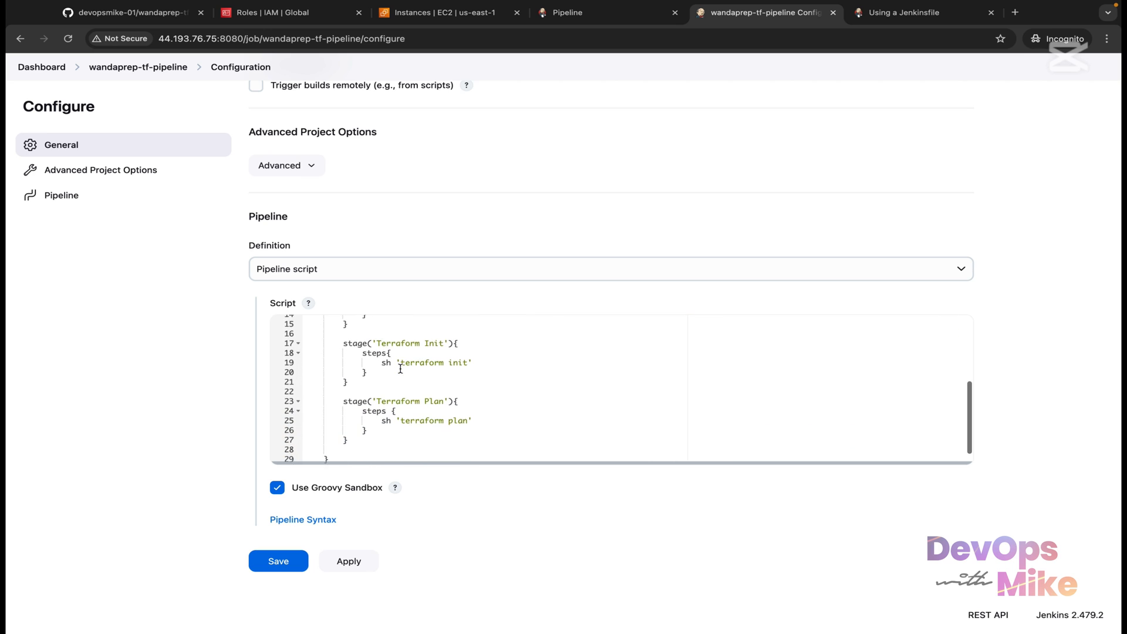
scroll(400, 369, up, 8)
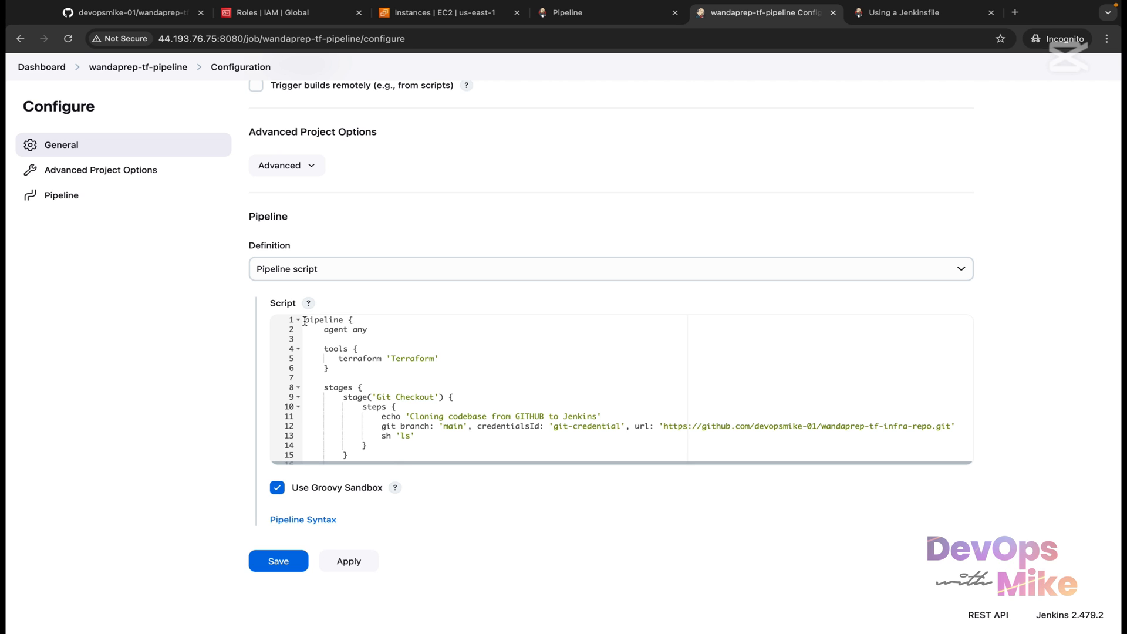
drag(304, 320, 406, 497)
scroll(402, 404, up, 2)
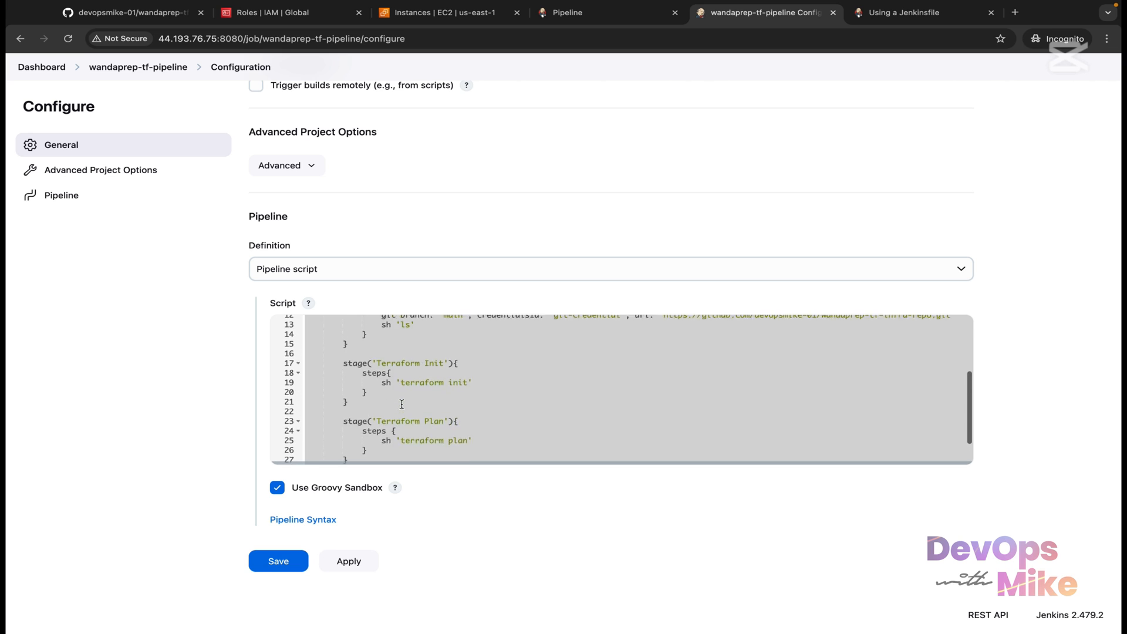
scroll(401, 404, up, 5)
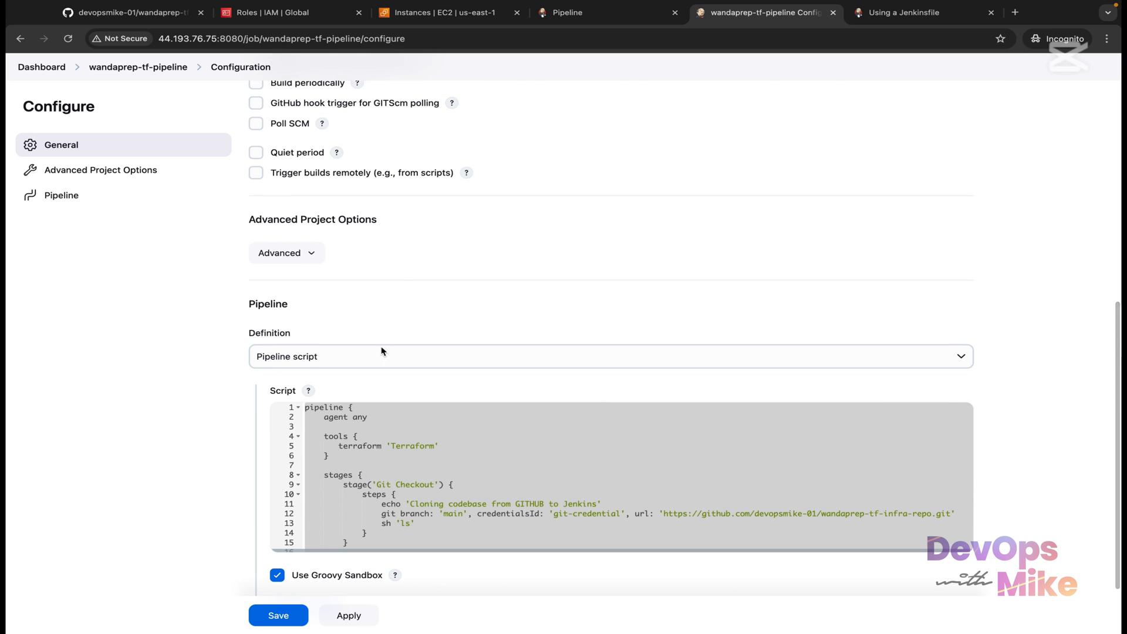
scroll(381, 351, down, 3)
Step: Add blank lines after the script's tools block, making room at line 8
click(337, 359)
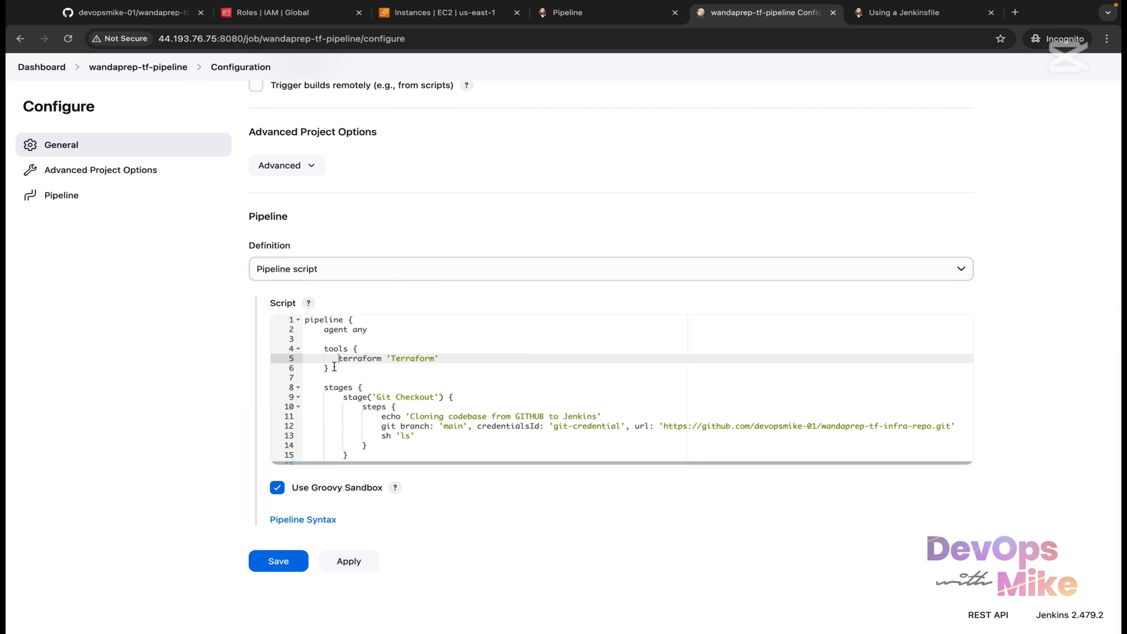
drag(335, 367, 311, 348)
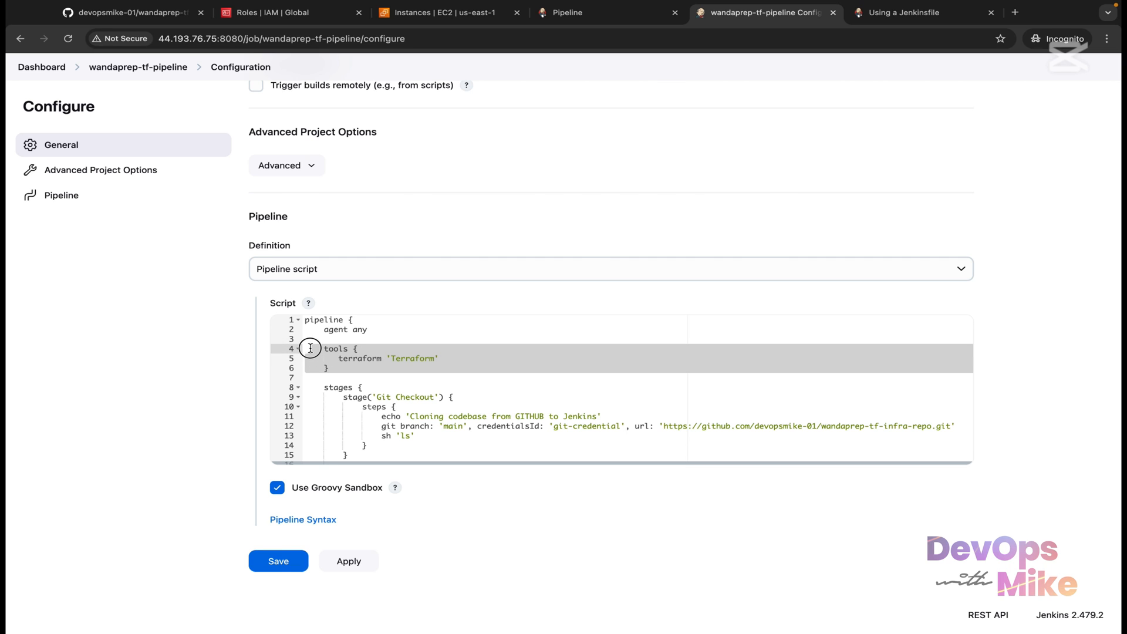
click(335, 373)
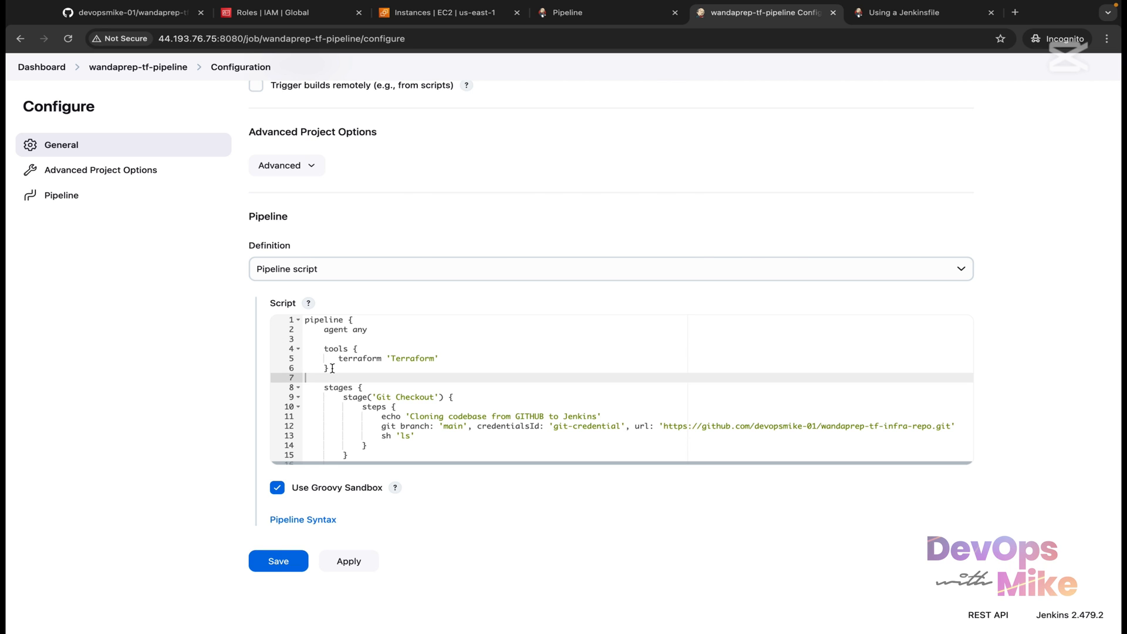
click(332, 368)
key(Return)
key(Return)
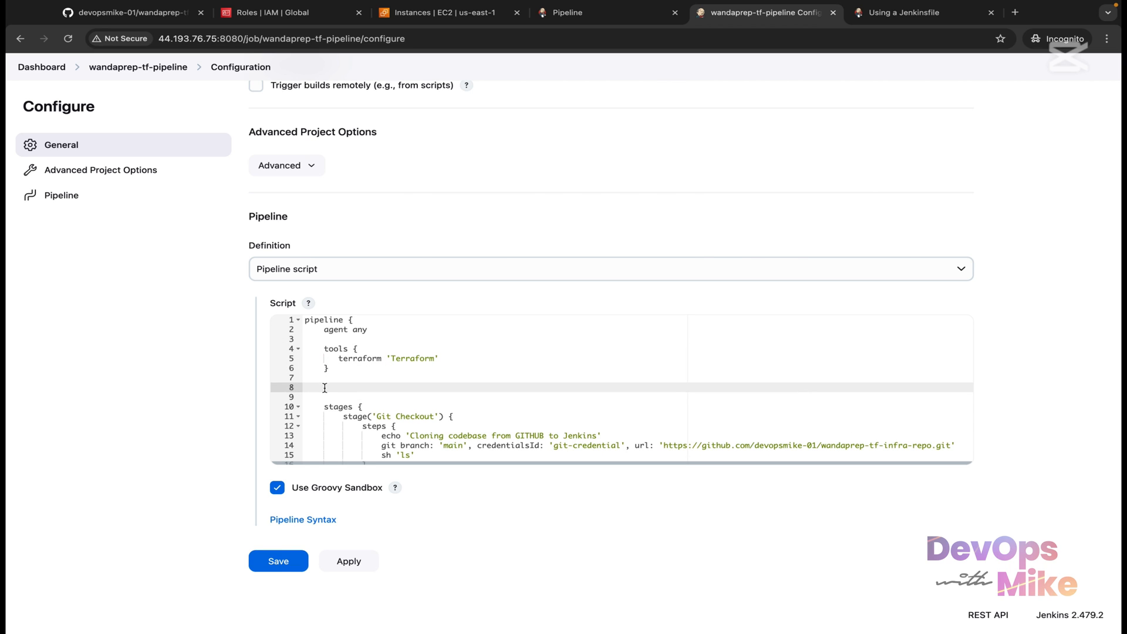
right_click(324, 388)
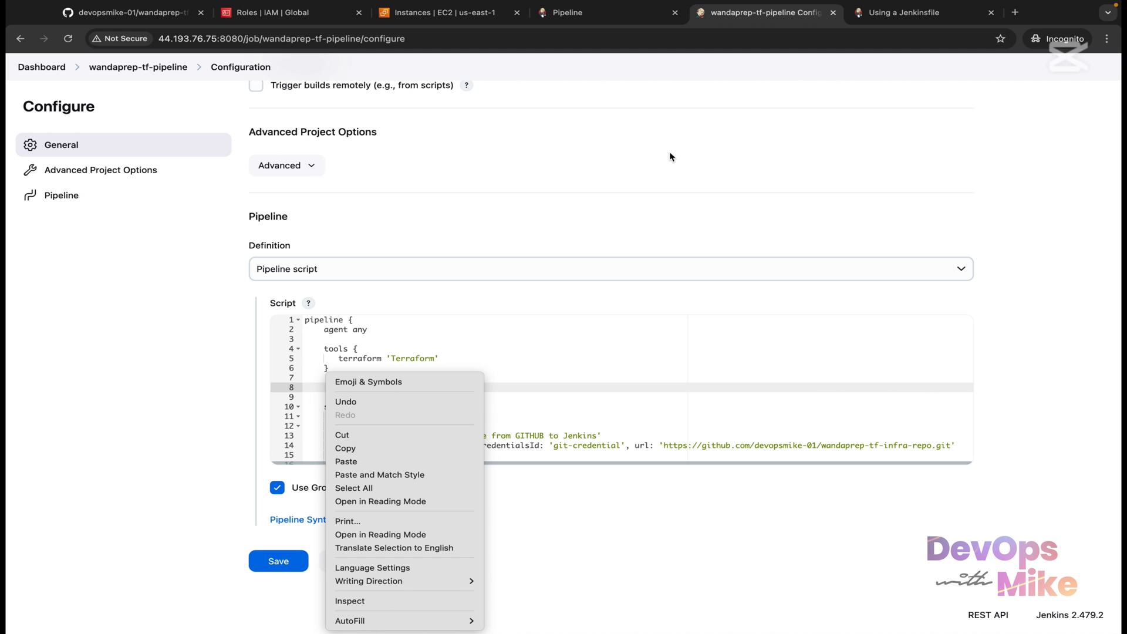
click(885, 14)
Step: Copy the docs' environment block again and paste it onto empty line 8 of the pipeline script
click(885, 15)
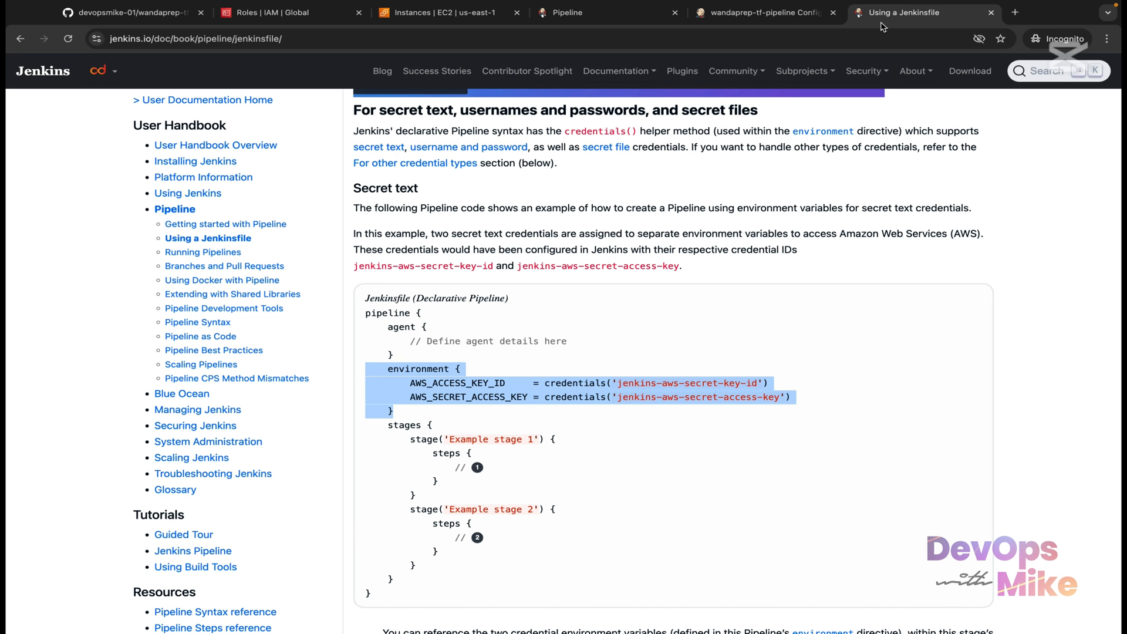
right_click(429, 394)
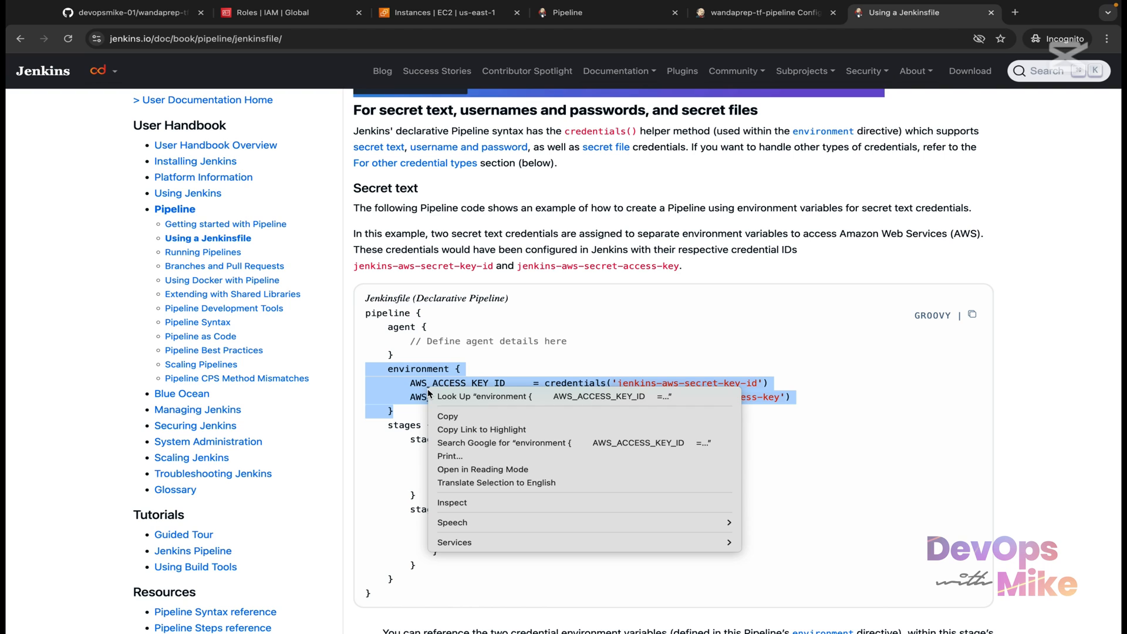
click(469, 416)
click(763, 13)
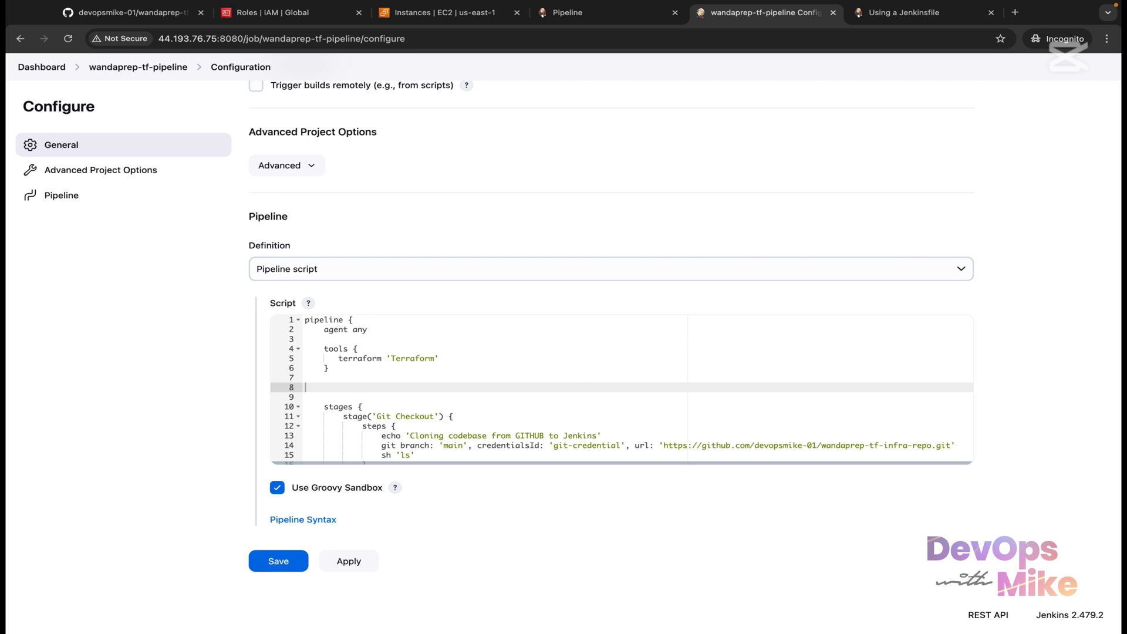
click(306, 387)
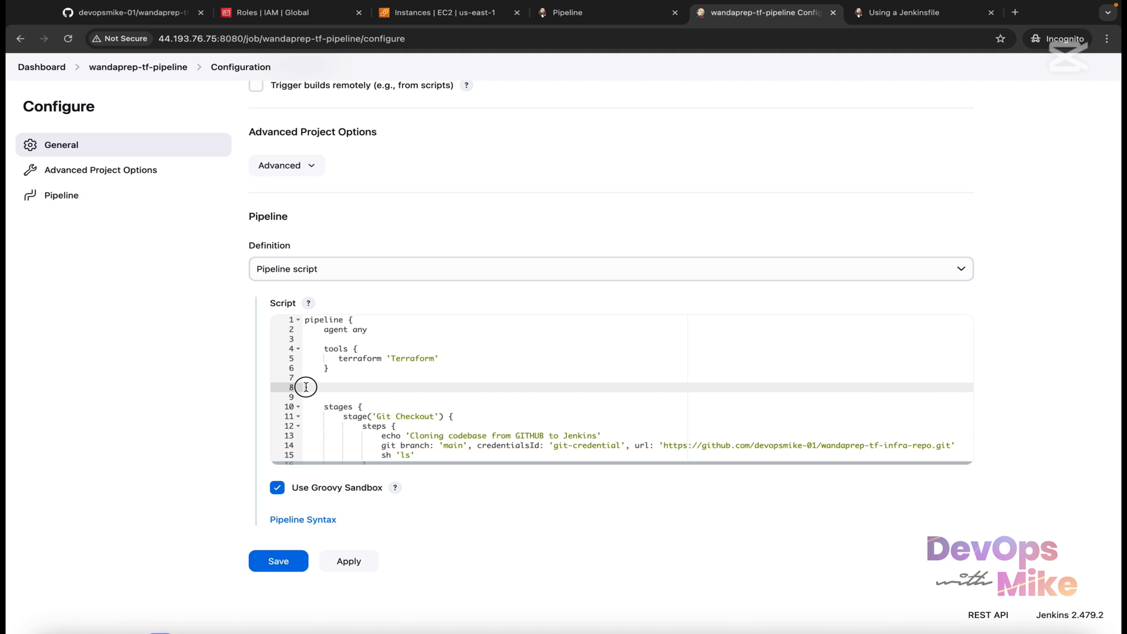
click(307, 387)
right_click(307, 387)
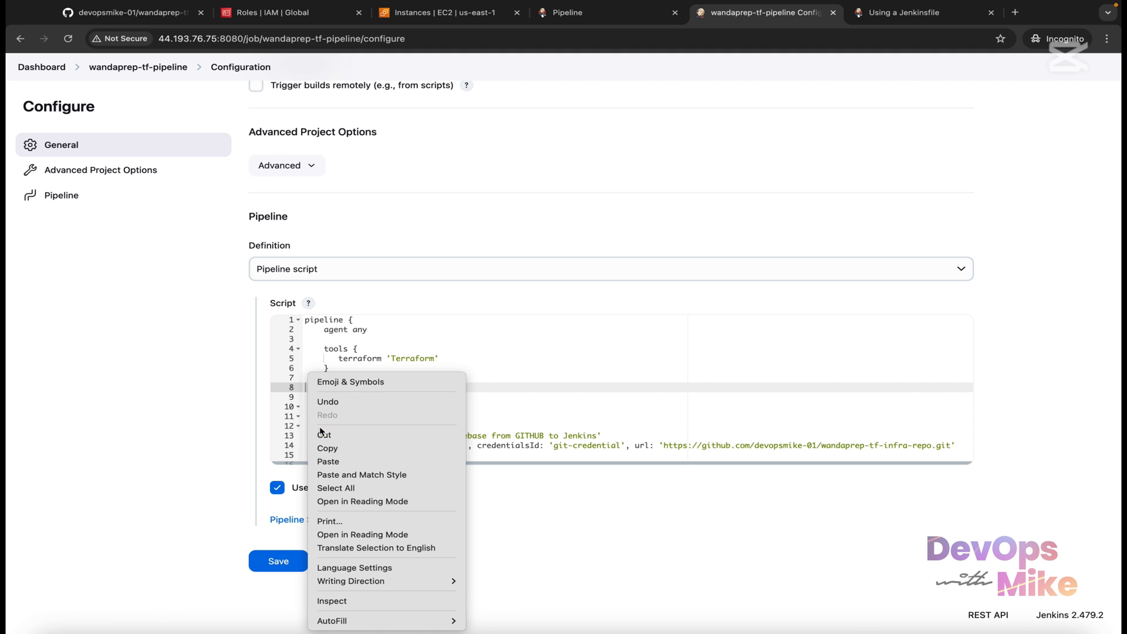
click(347, 463)
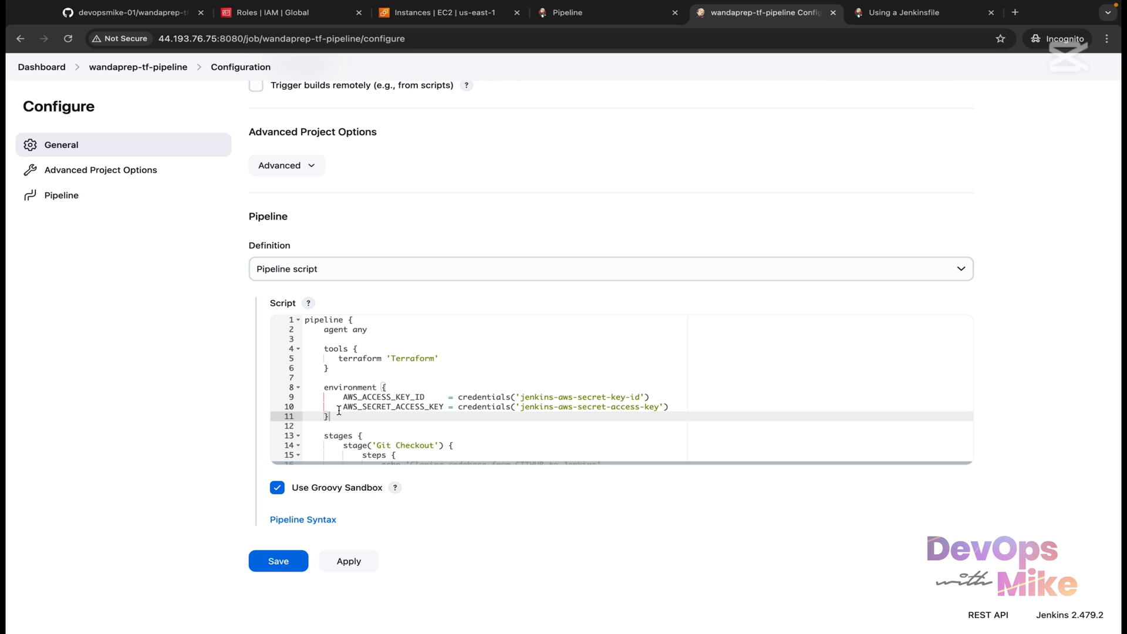
Step: Check the pasted AWS credential variables and jenkins-aws-secret-key-id, then duplicate the configuration tab
drag(325, 377, 305, 348)
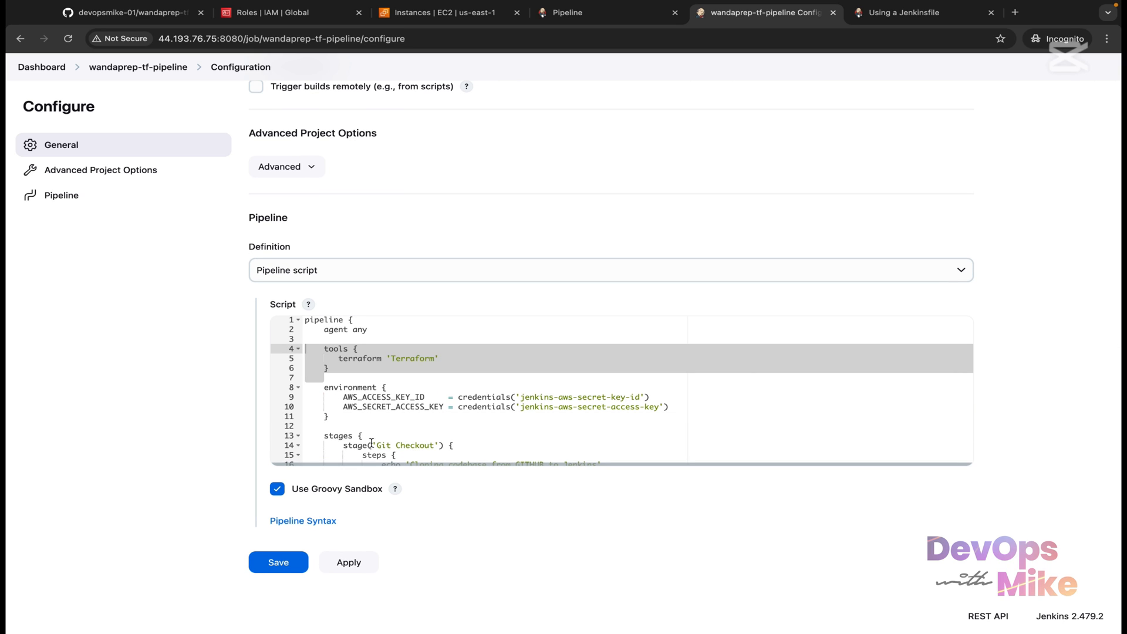
drag(342, 418, 295, 391)
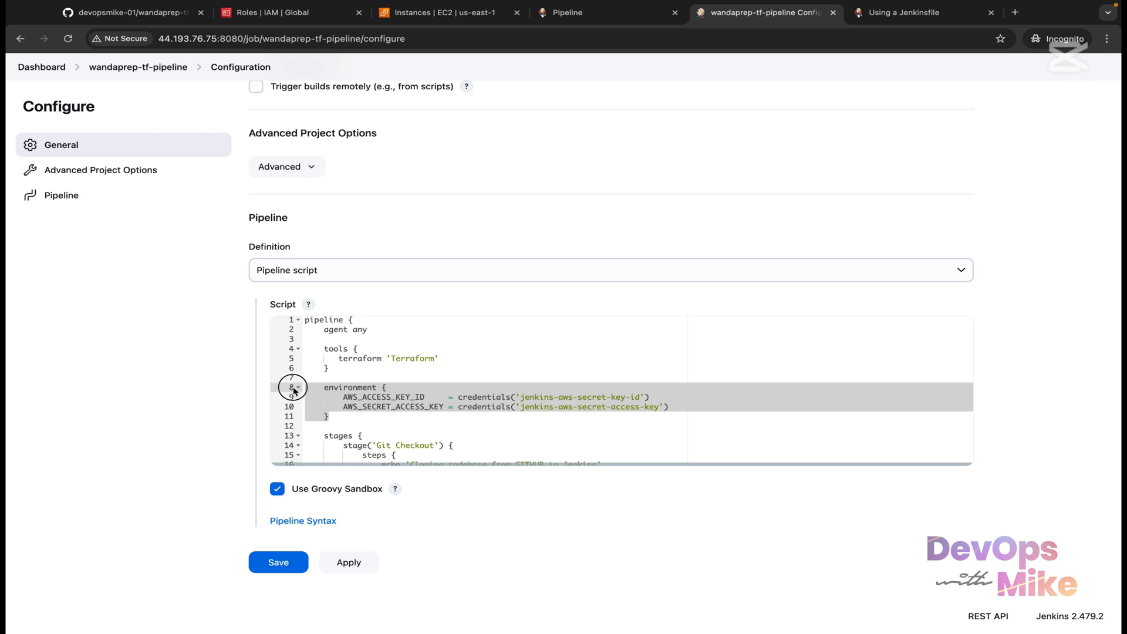
click(419, 395)
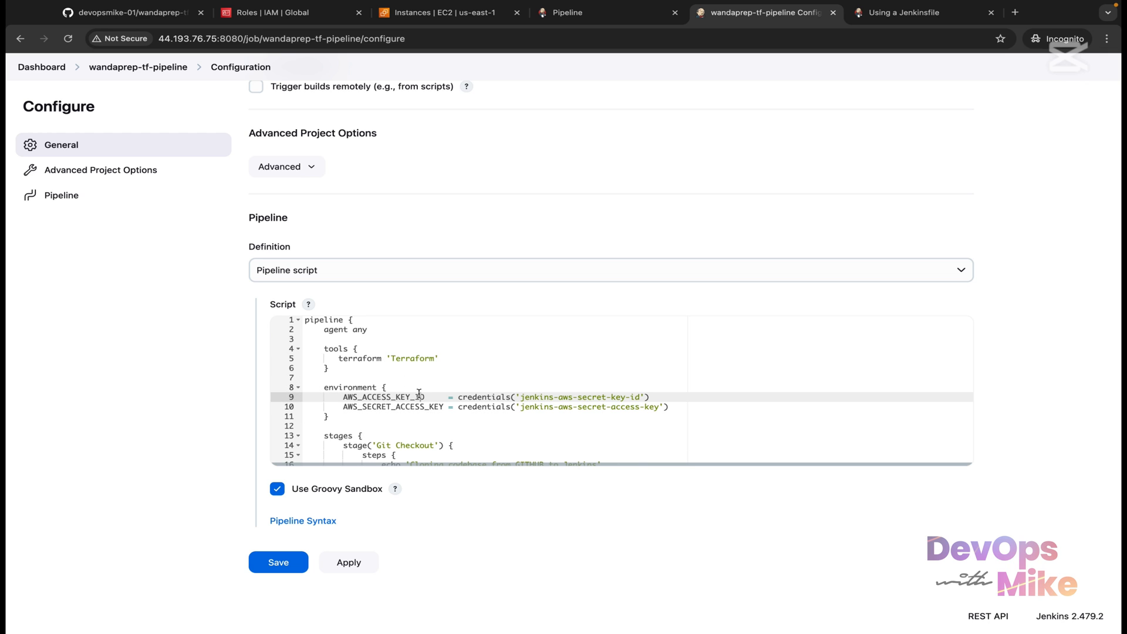
drag(425, 397, 344, 400)
drag(444, 407, 305, 384)
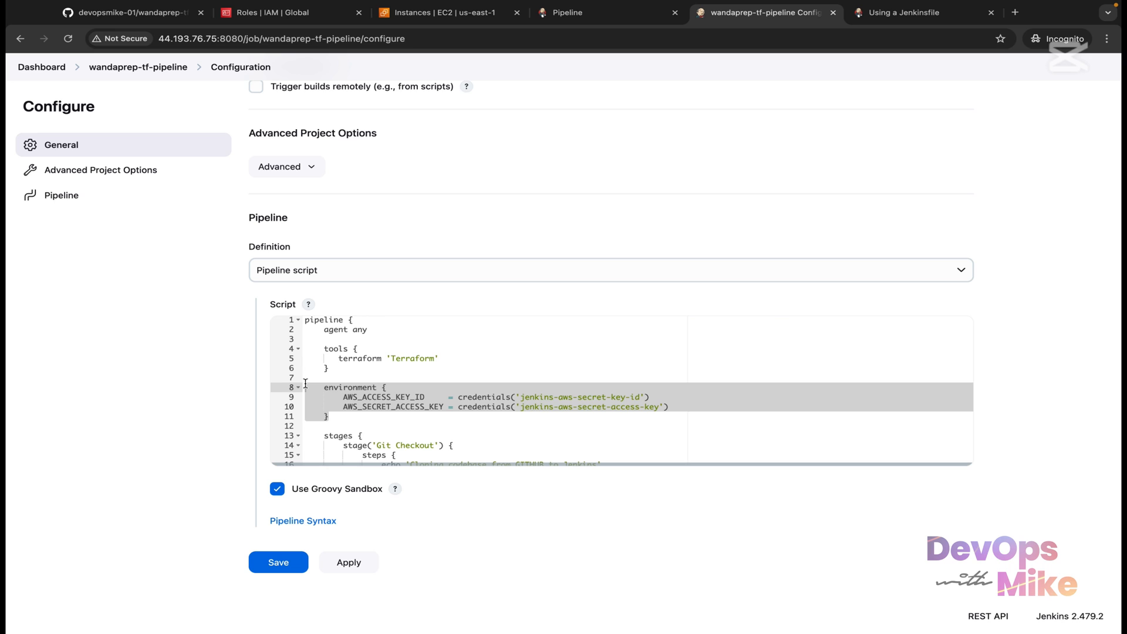
click(577, 415)
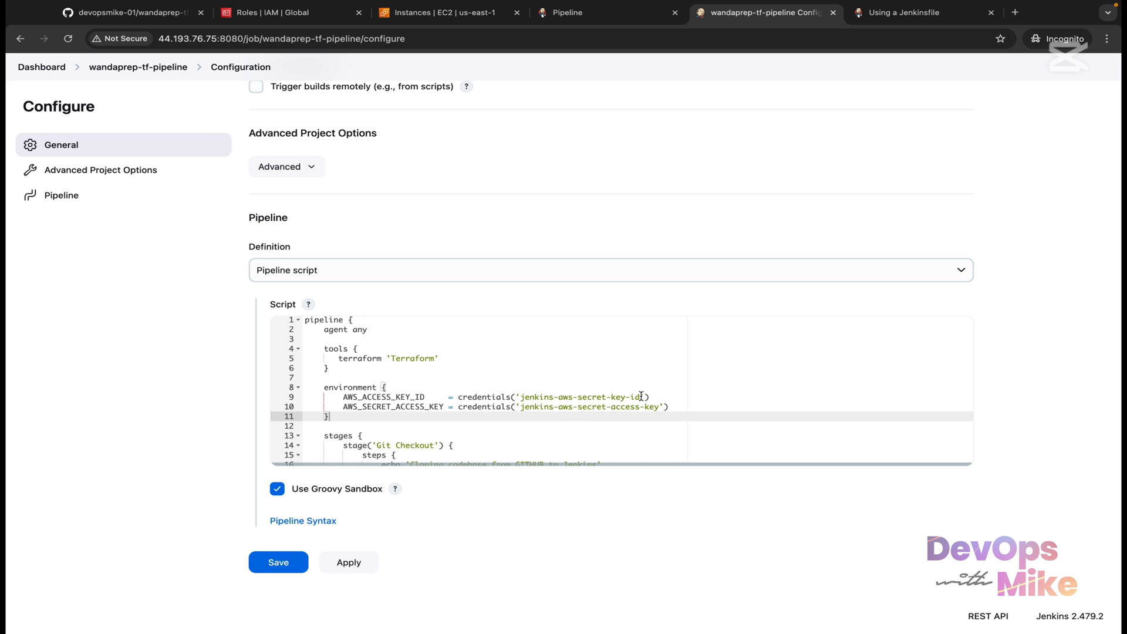
drag(641, 397, 521, 398)
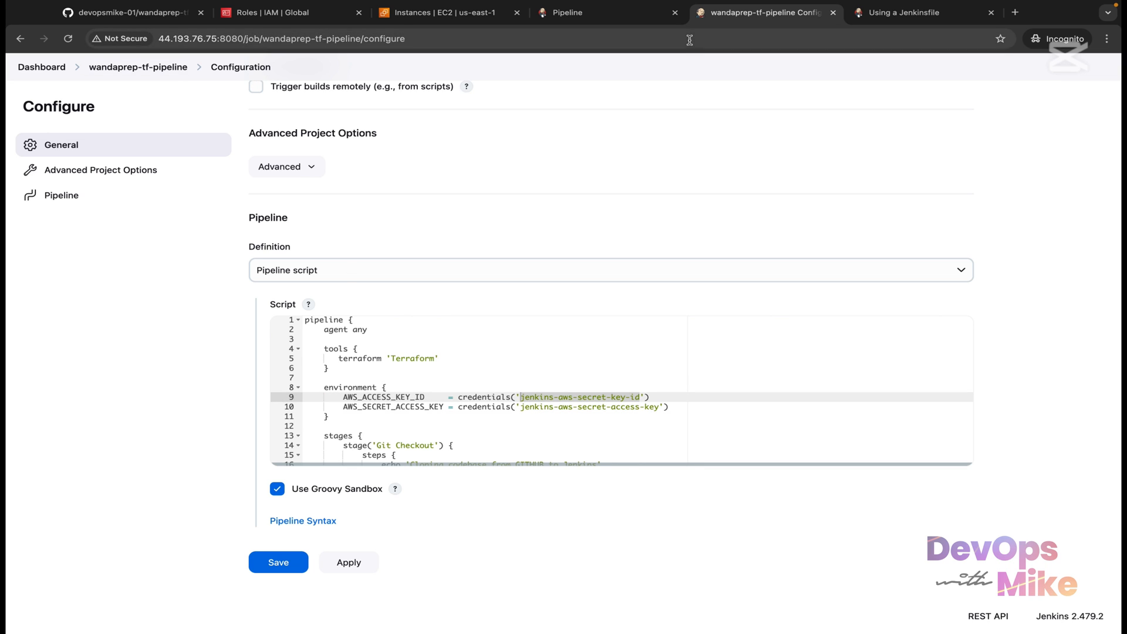
right_click(769, 16)
click(799, 95)
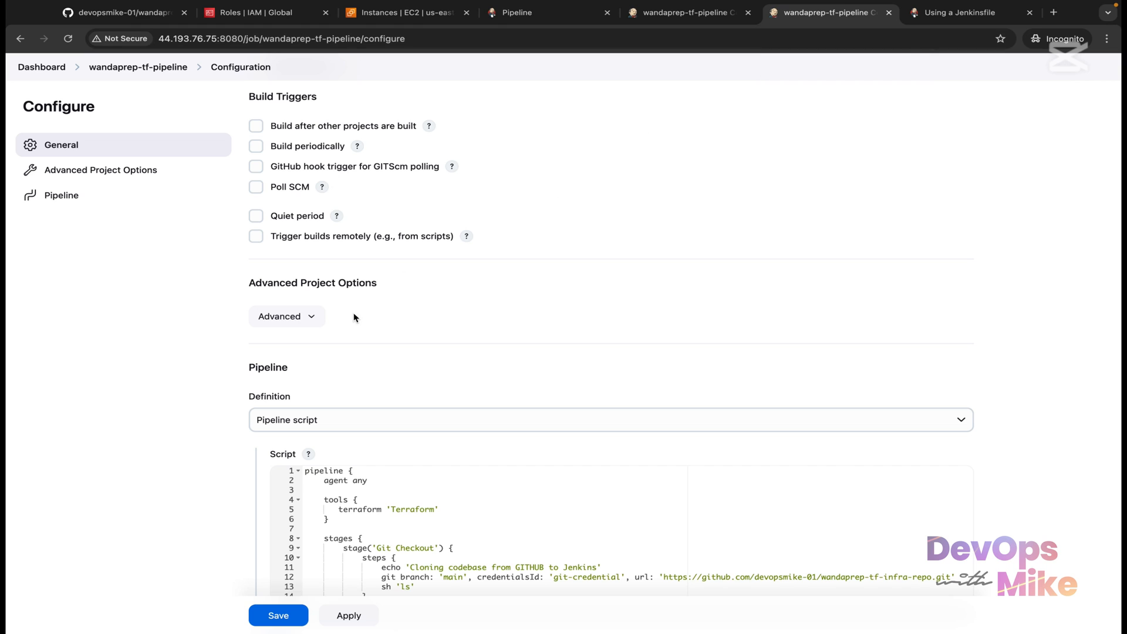
Step: From the dashboard, go through Manage Jenkins > Credentials to the global domain listing git-credential
click(47, 68)
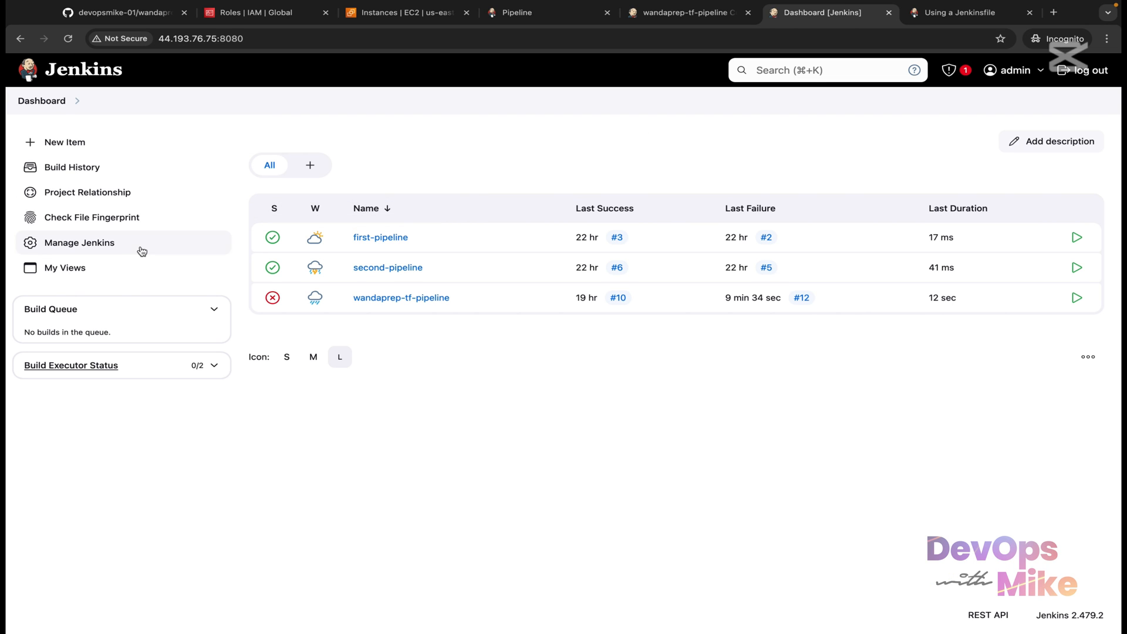
click(108, 246)
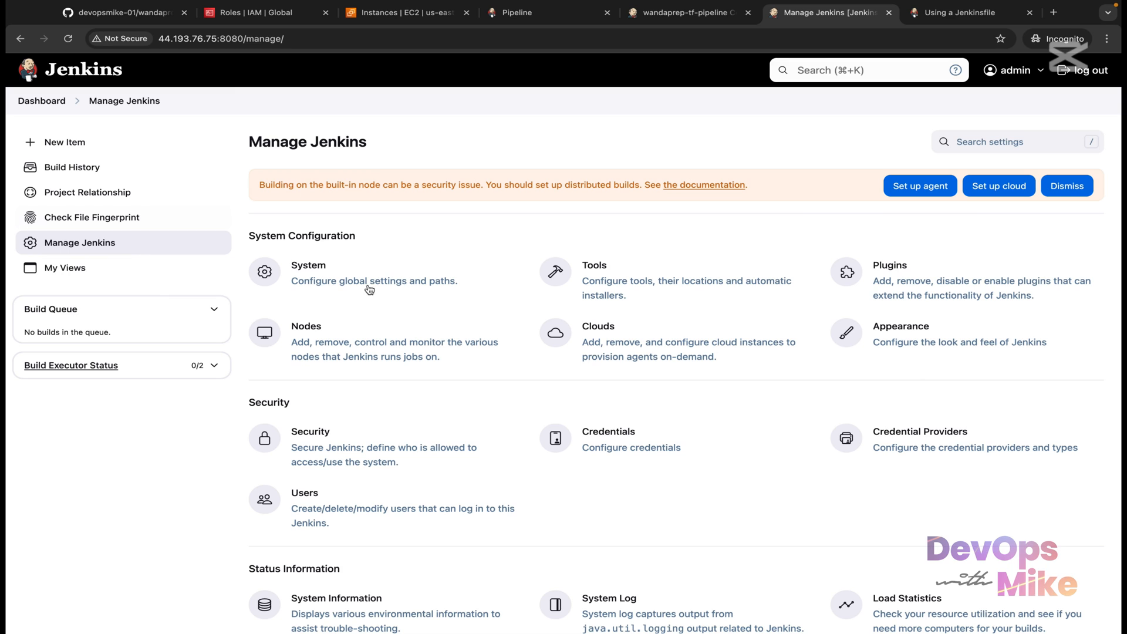
click(636, 444)
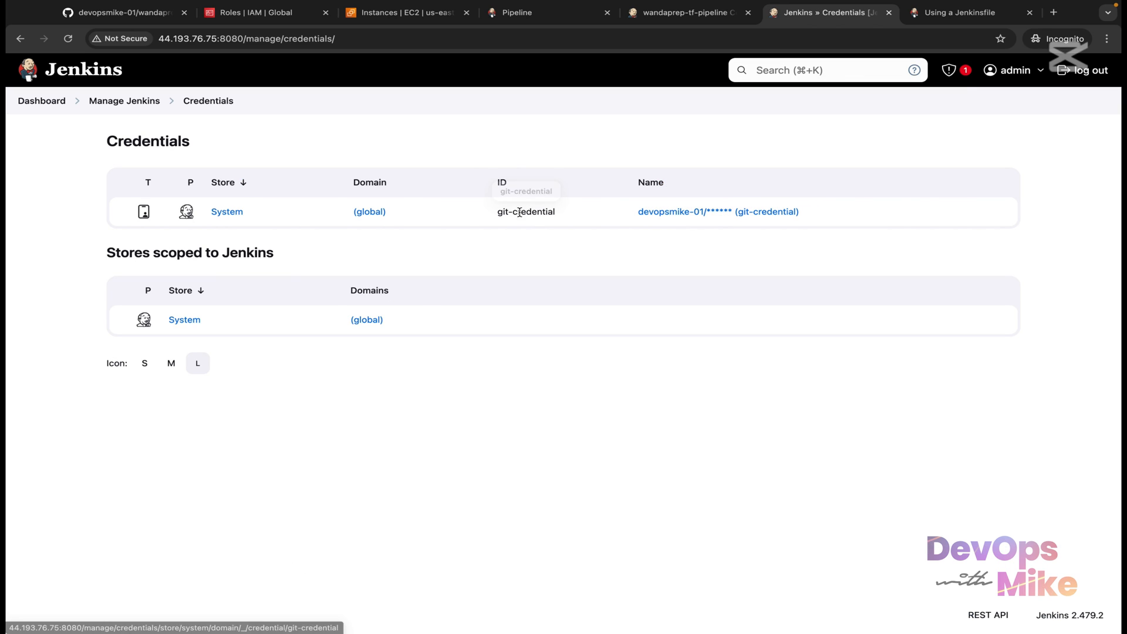
drag(581, 219, 493, 212)
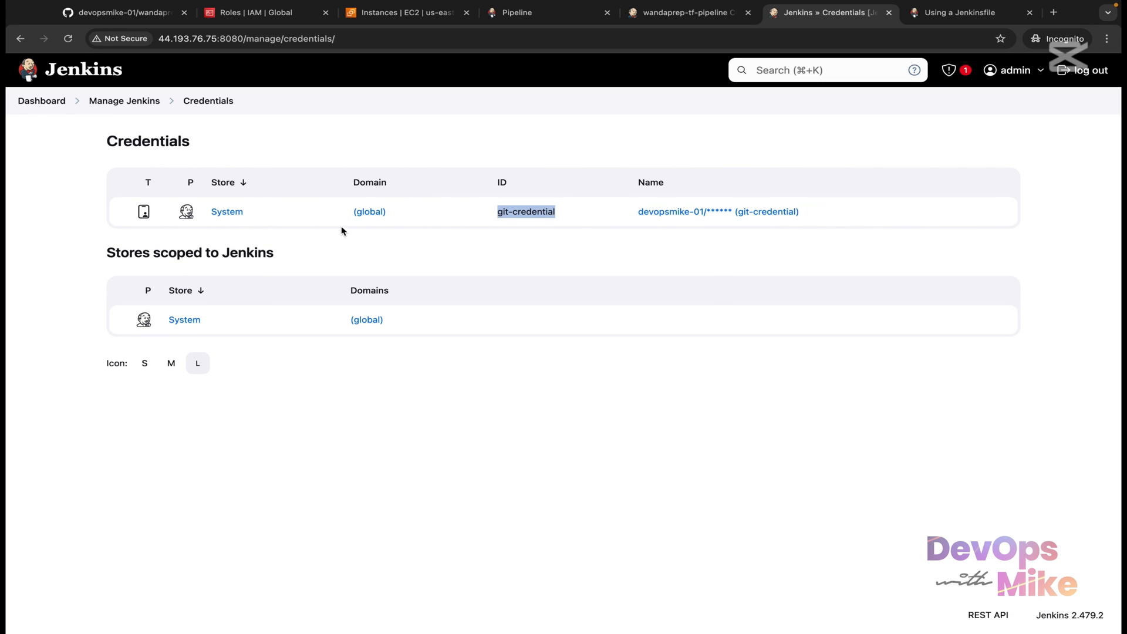
click(376, 212)
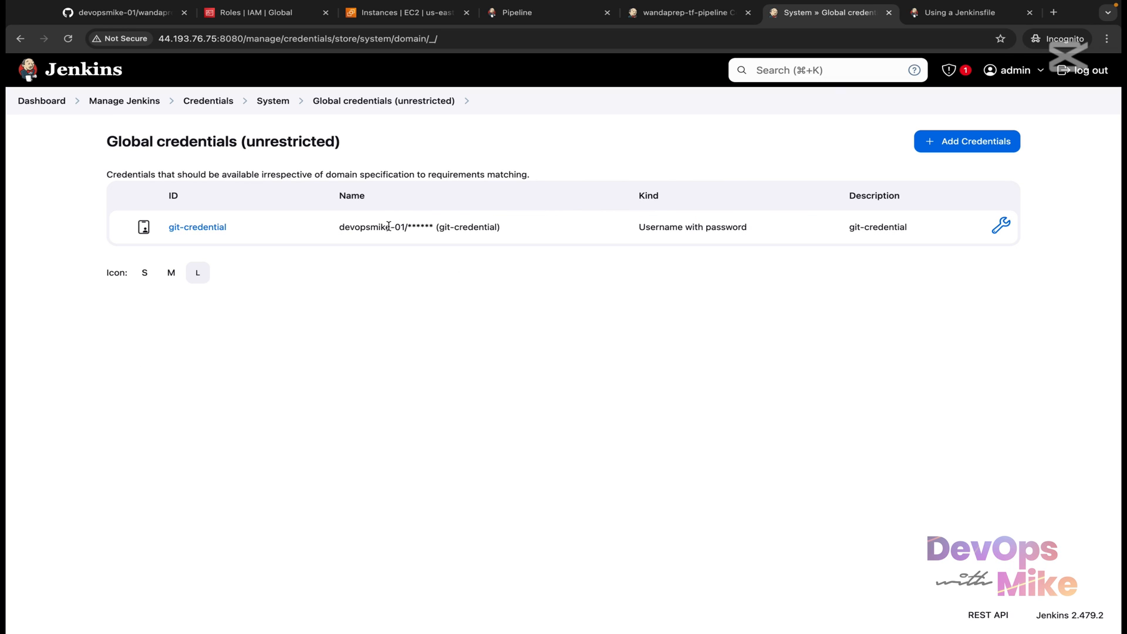
Step: Start a new credential of kind Secret text
click(984, 148)
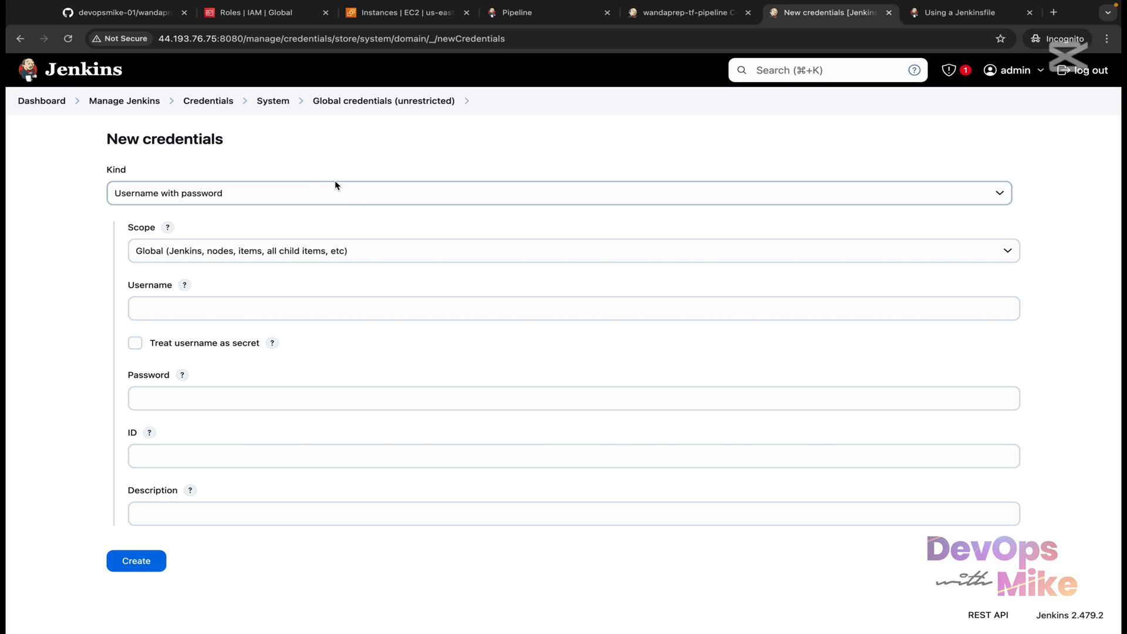
click(321, 189)
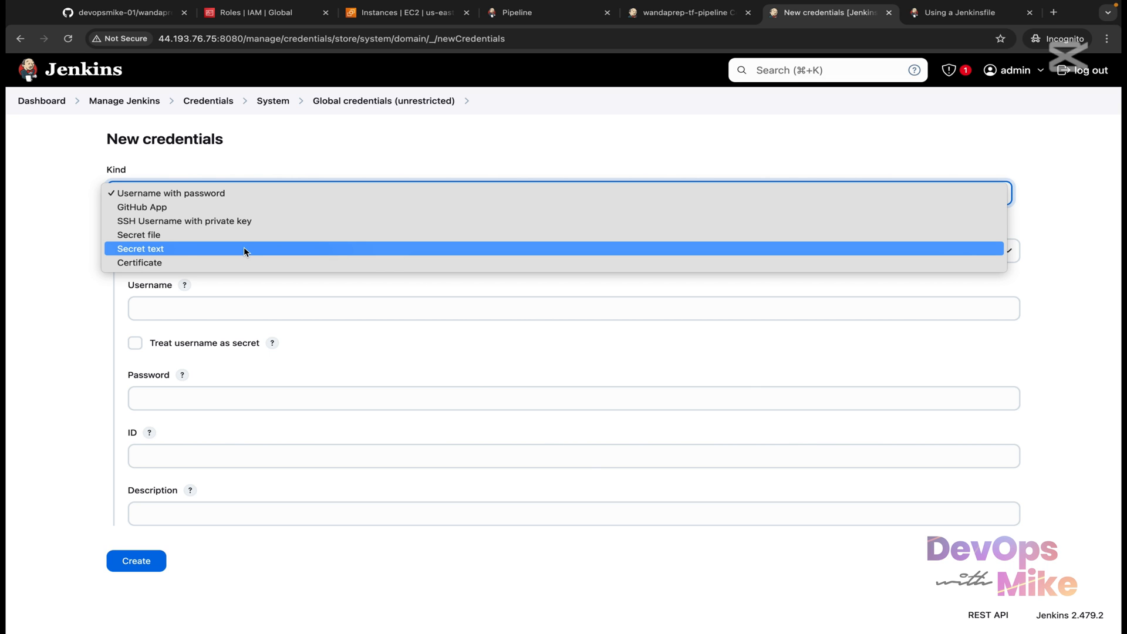
click(283, 183)
click(283, 183)
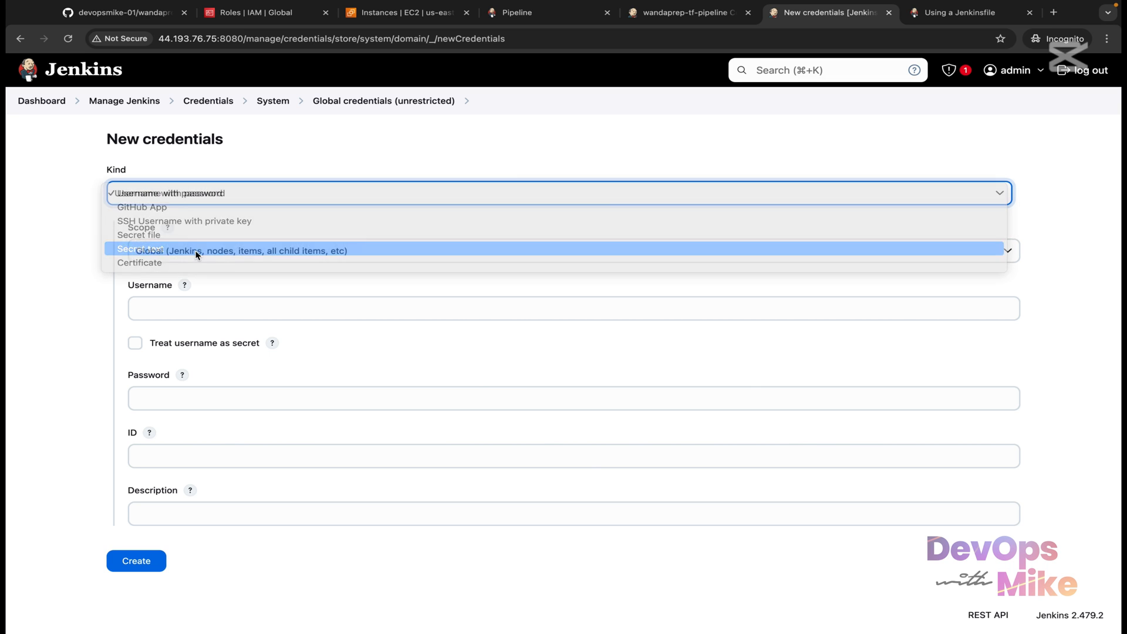
click(196, 250)
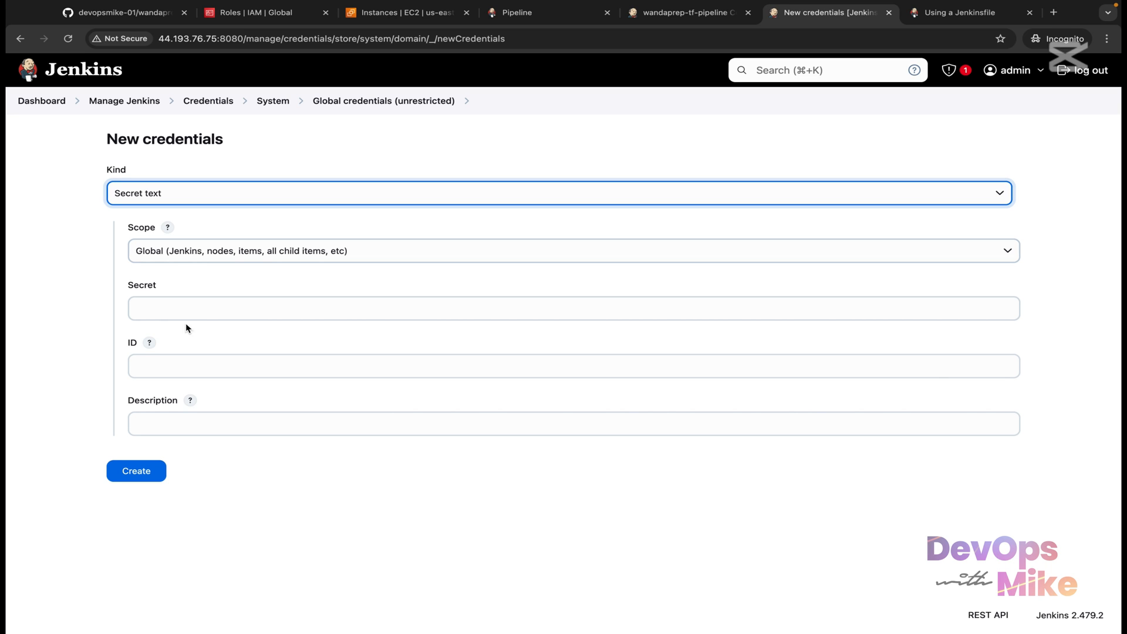
click(179, 373)
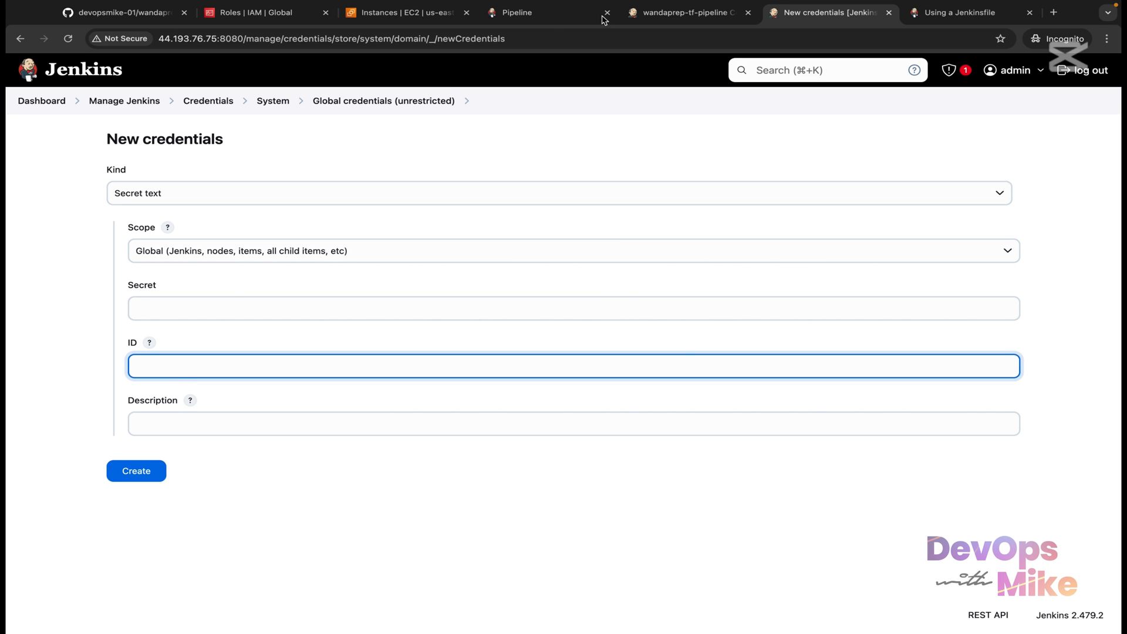
Step: Copy jenkins-aws-secret-key-id from the pipeline script and use it as the credential's ID and description
click(681, 15)
click(580, 393)
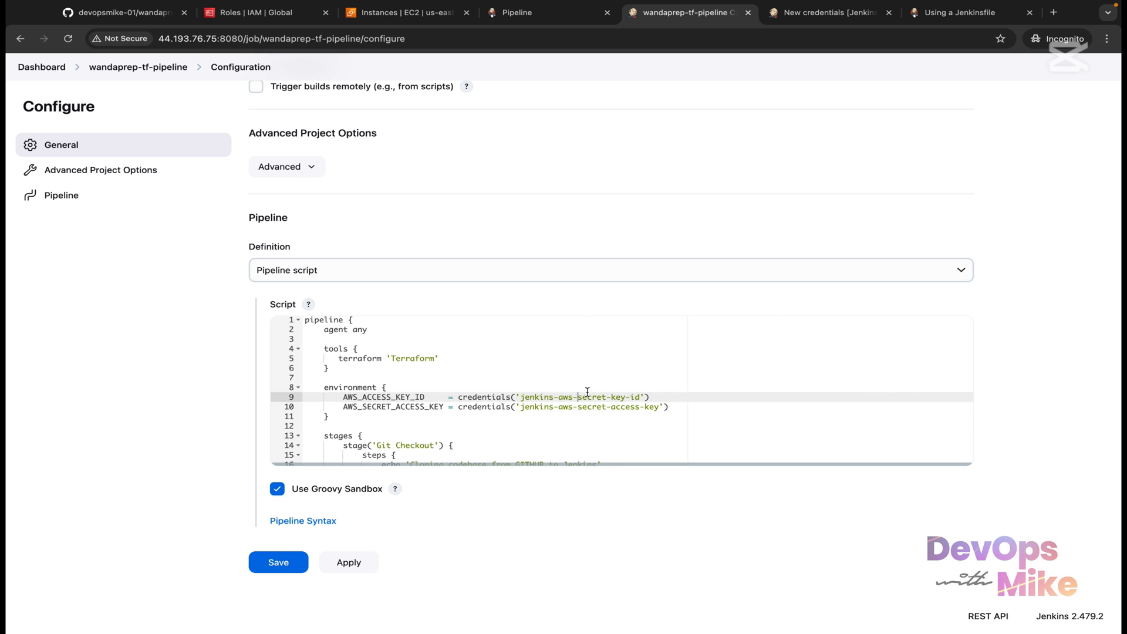
drag(640, 396, 525, 397)
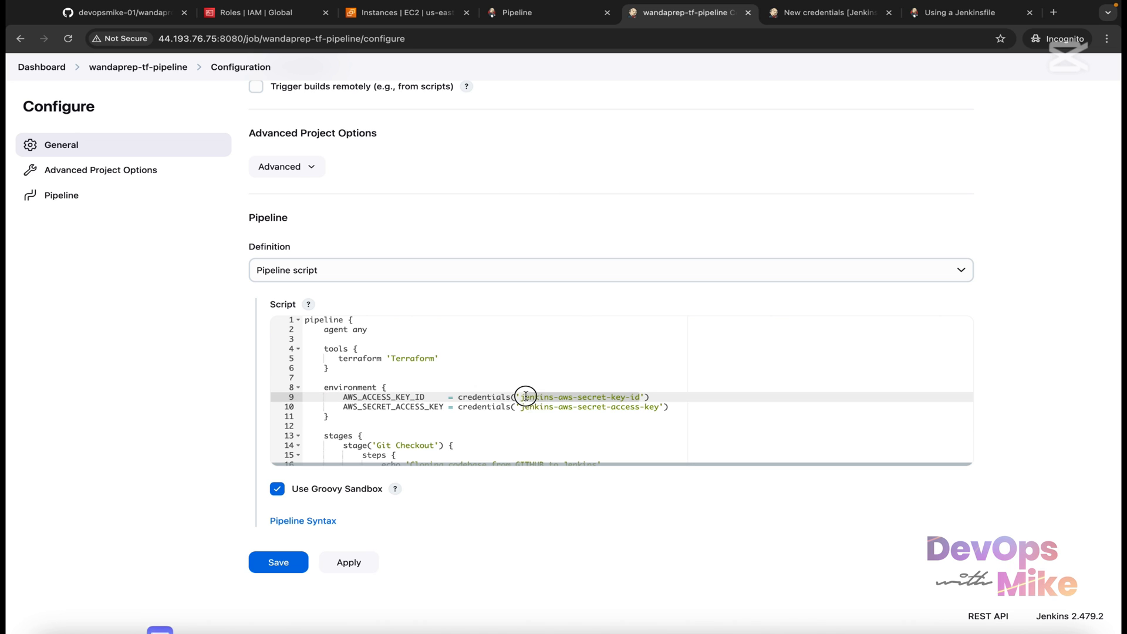
right_click(531, 397)
click(568, 404)
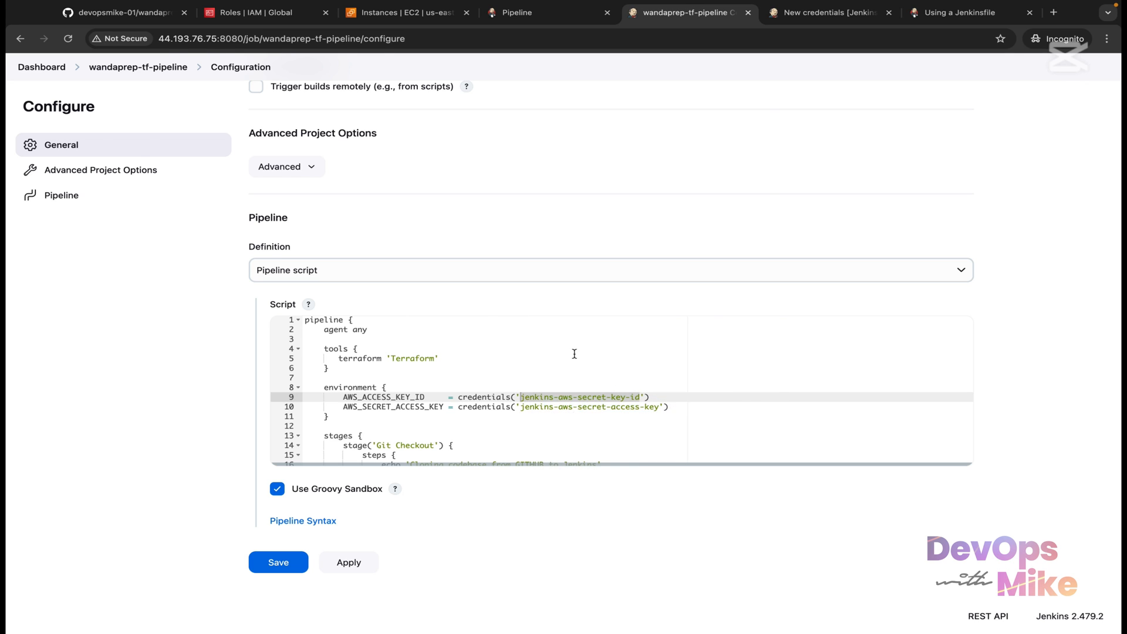
click(834, 12)
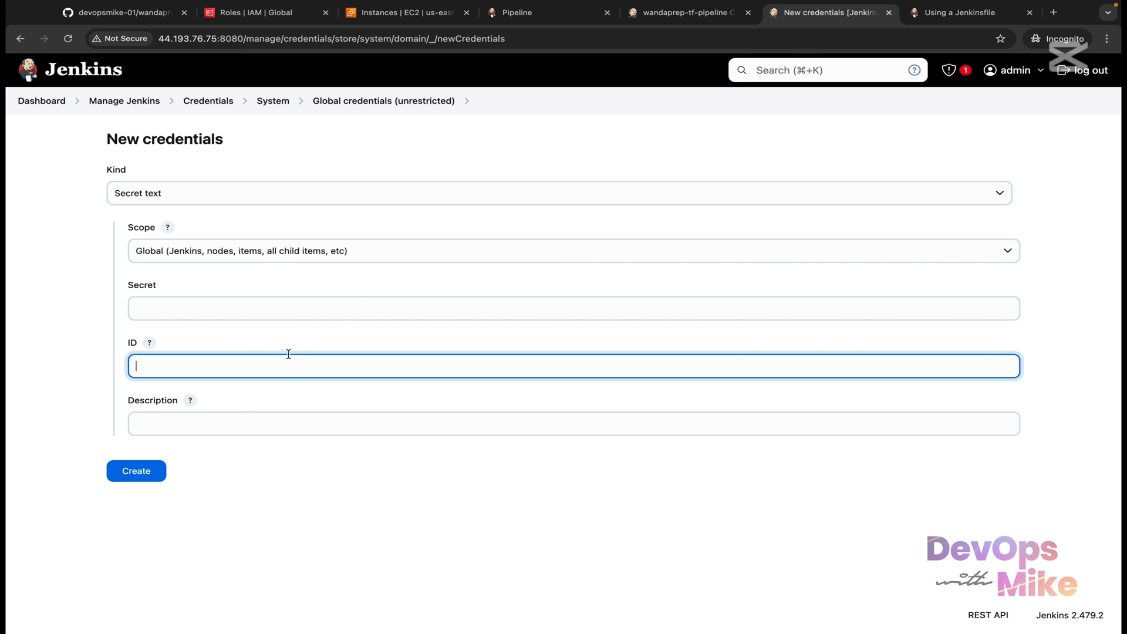
key(super+v)
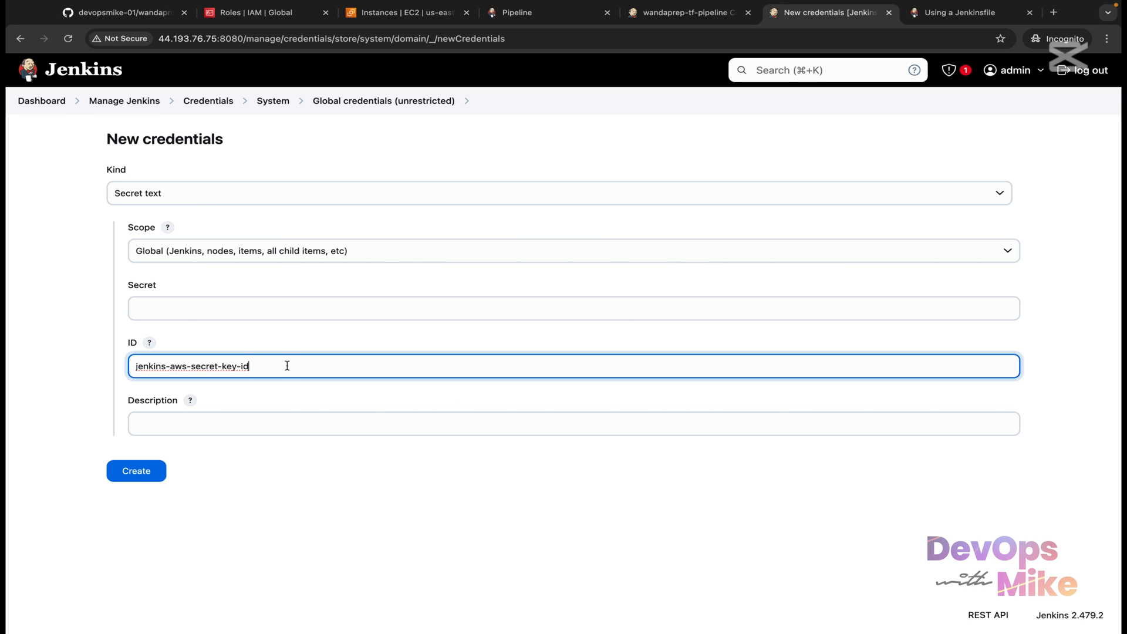
click(257, 425)
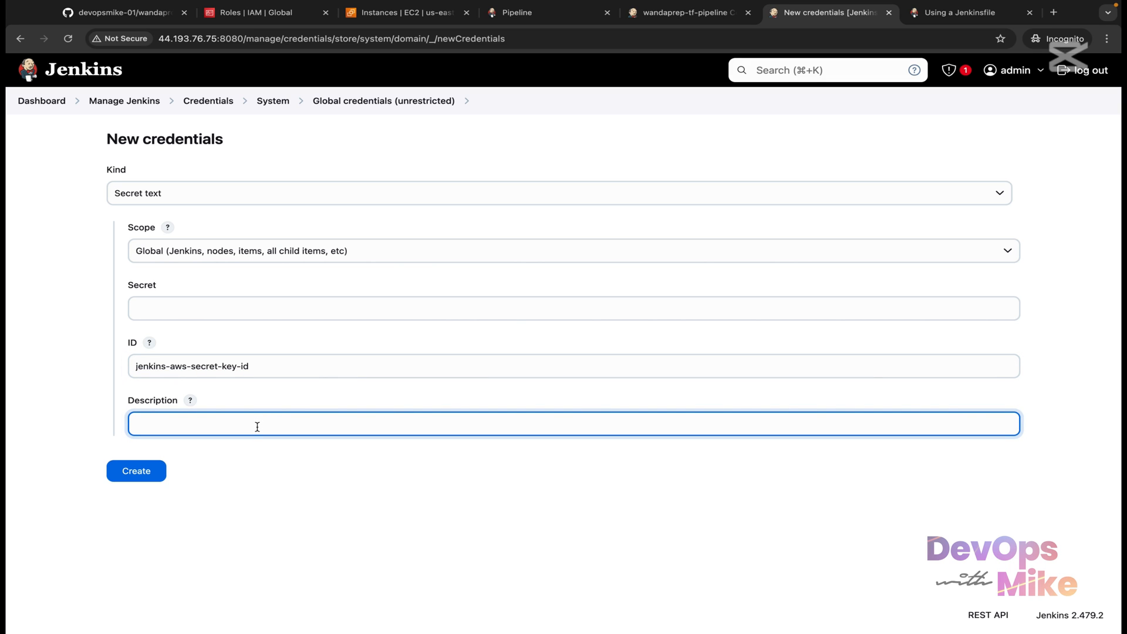
key(super+v)
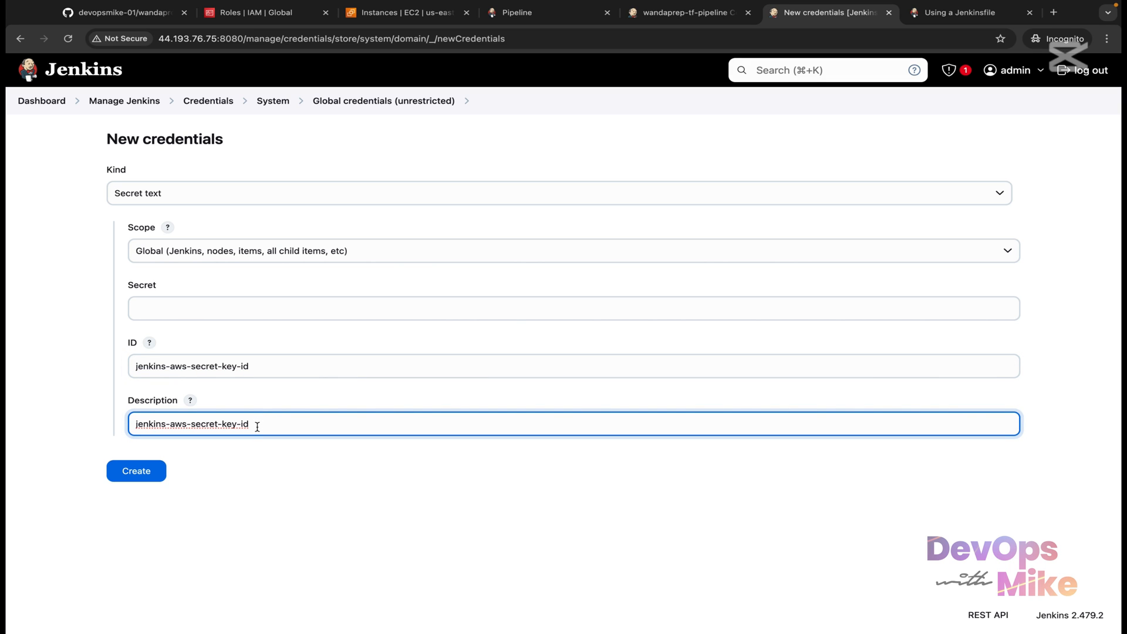
Step: Paste the AWS access key ID as the secret value and check it against the script's credential names
click(322, 311)
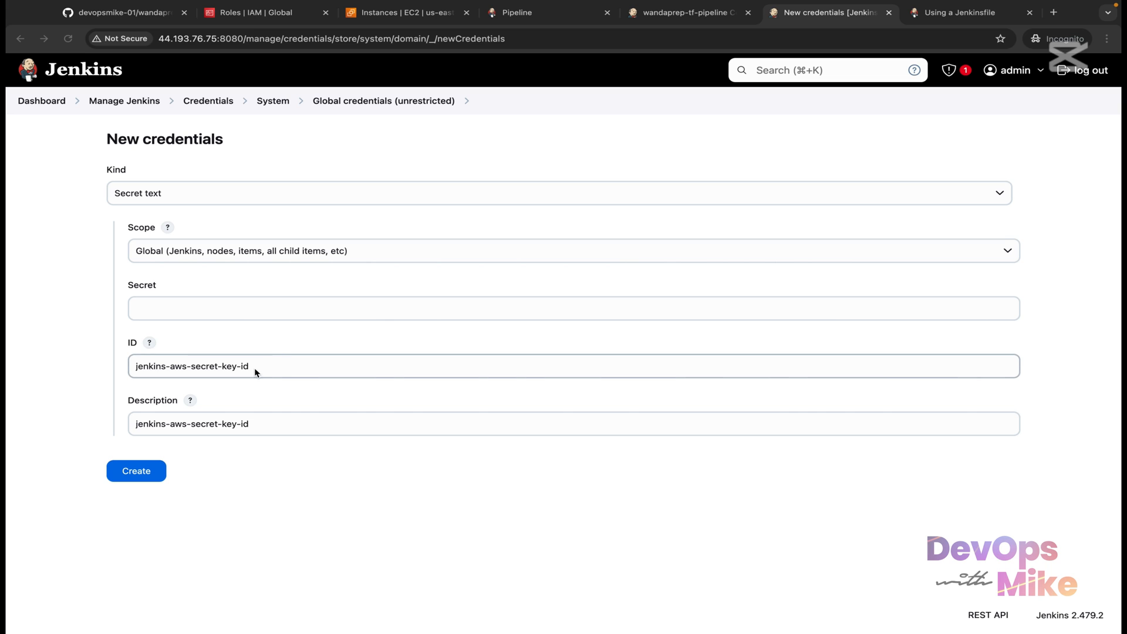
drag(255, 367, 130, 361)
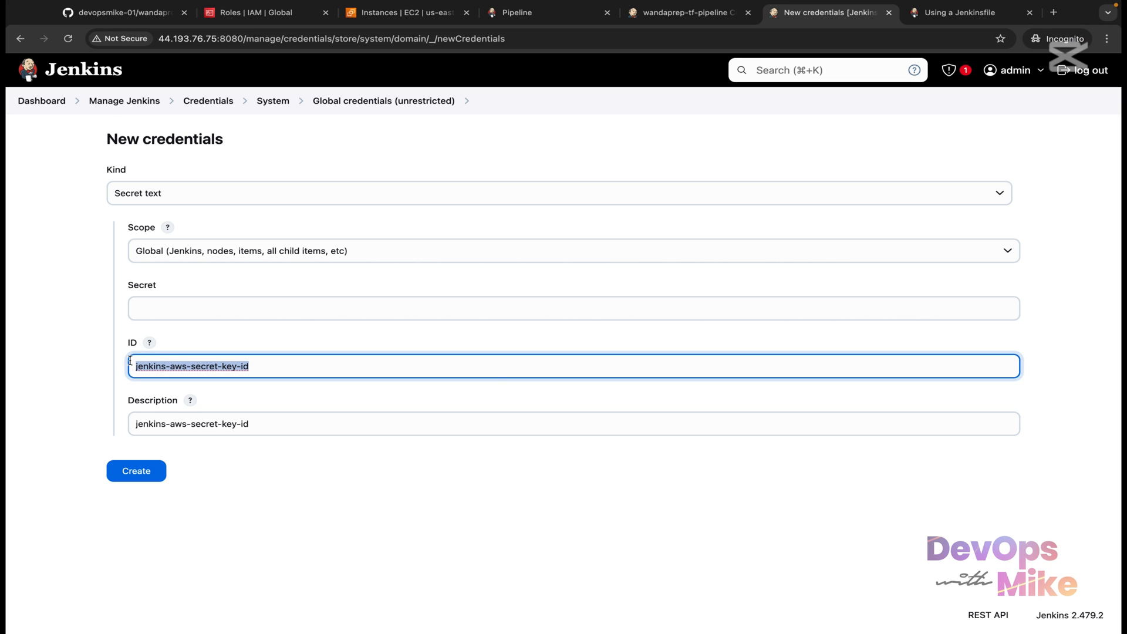
click(206, 309)
right_click(207, 309)
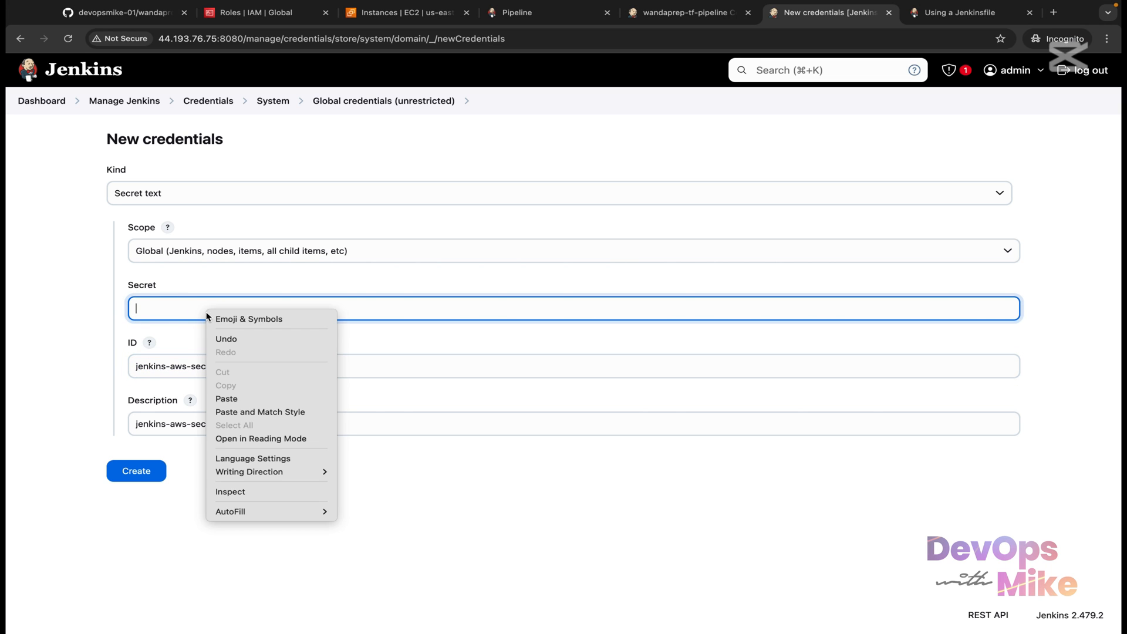
click(238, 398)
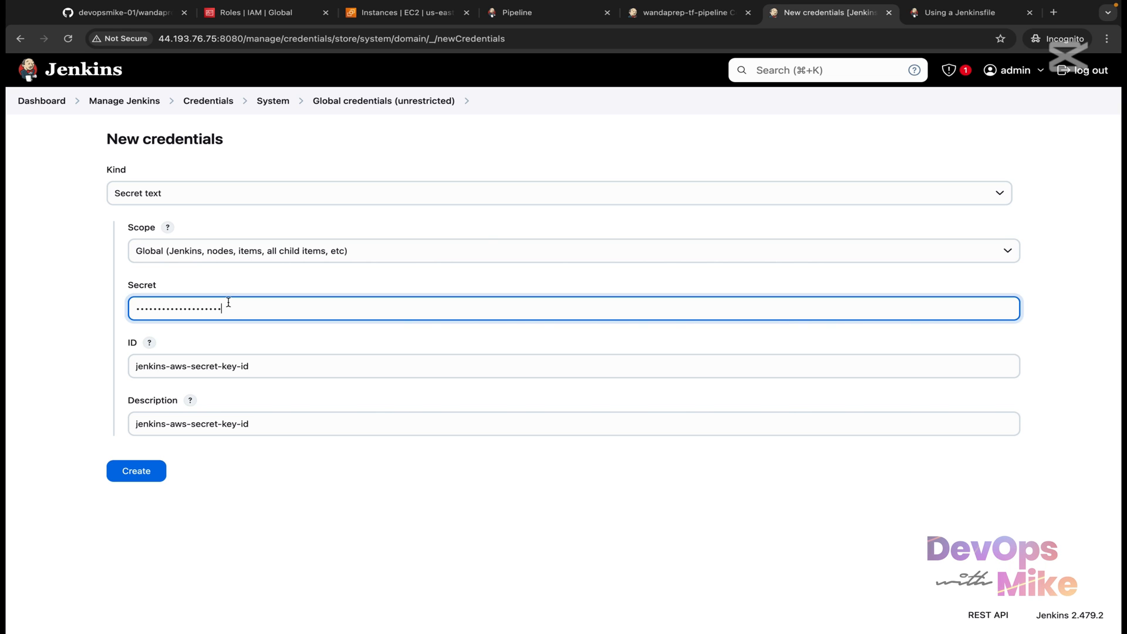
click(150, 471)
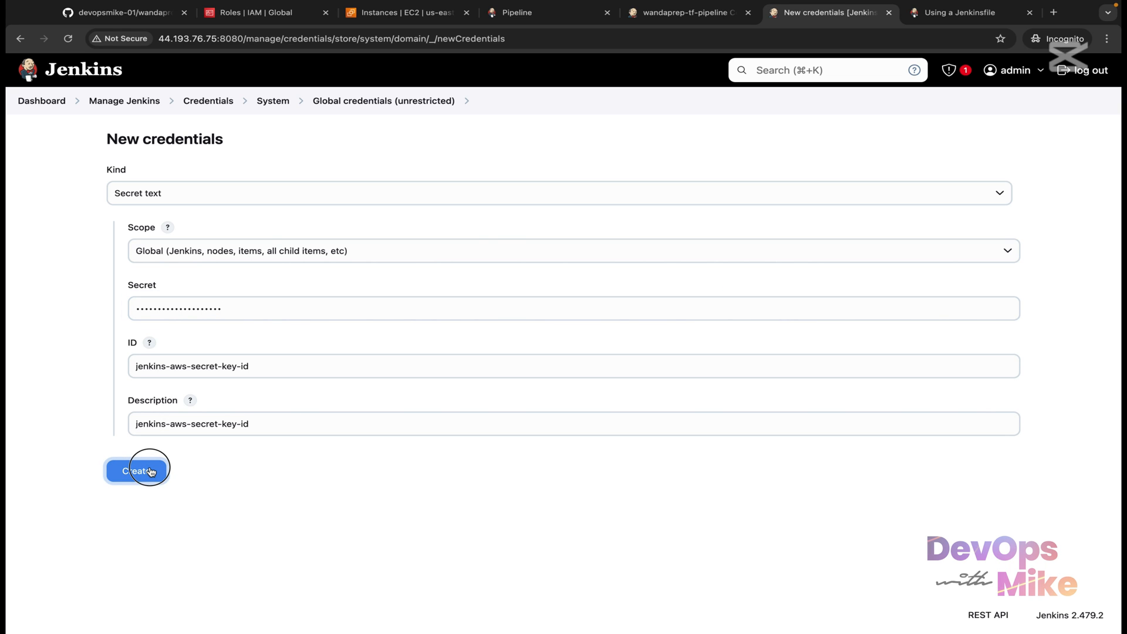
click(270, 307)
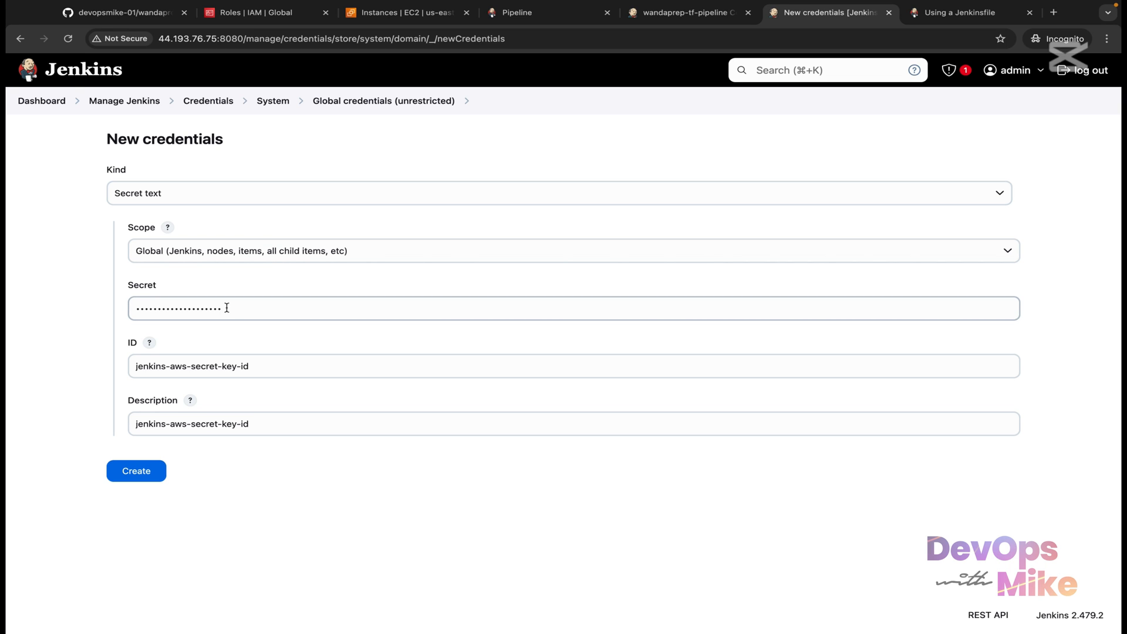
drag(227, 307, 118, 307)
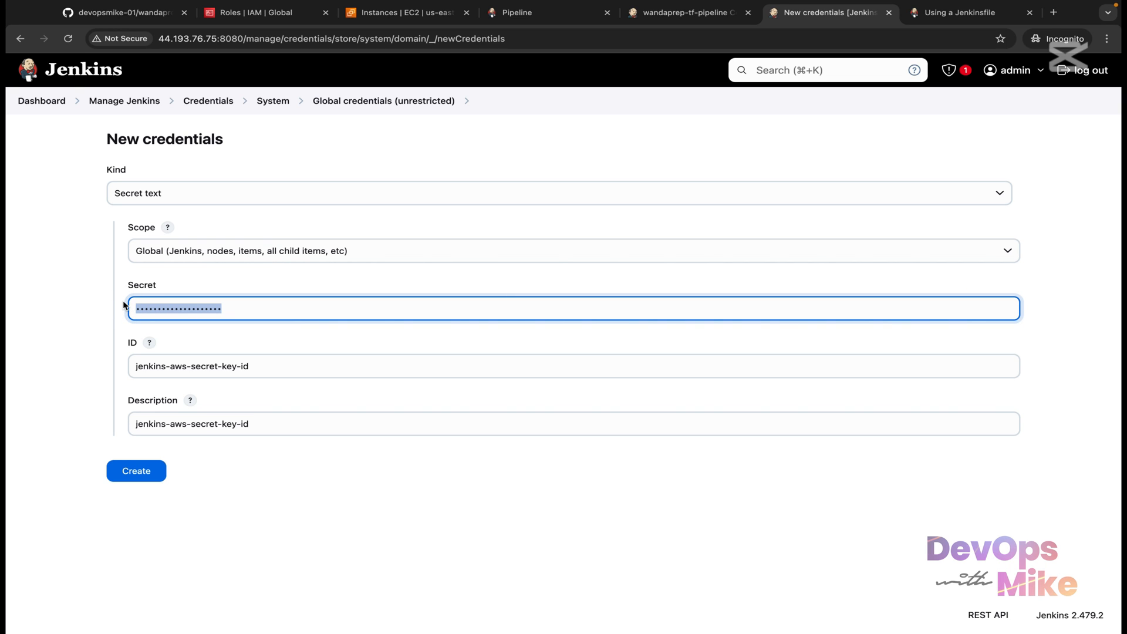
key(Tab)
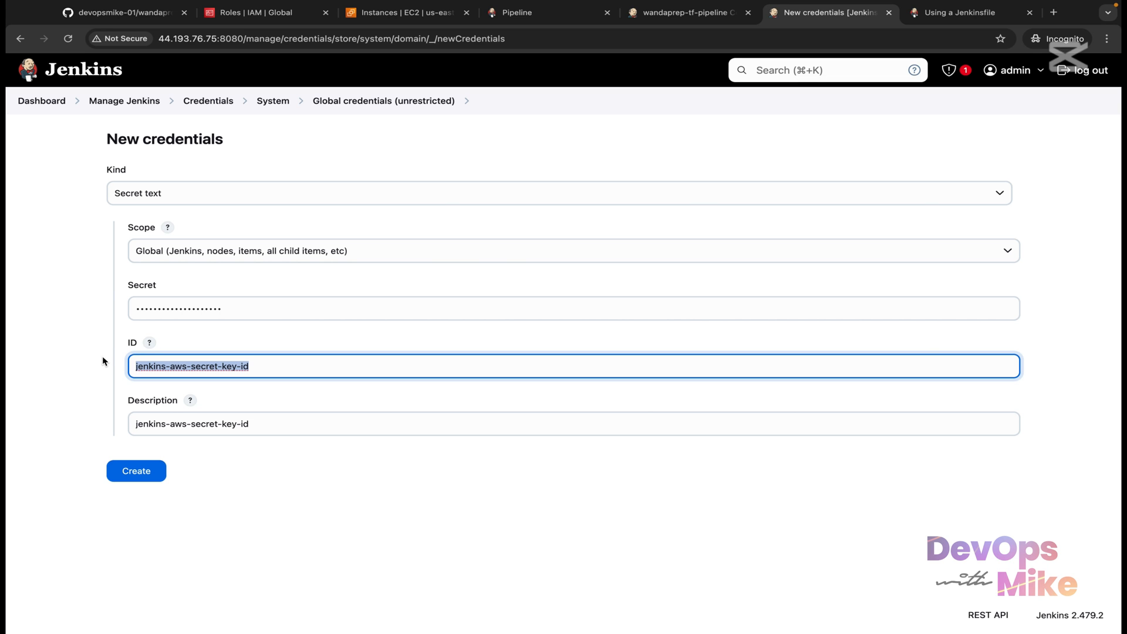
click(684, 12)
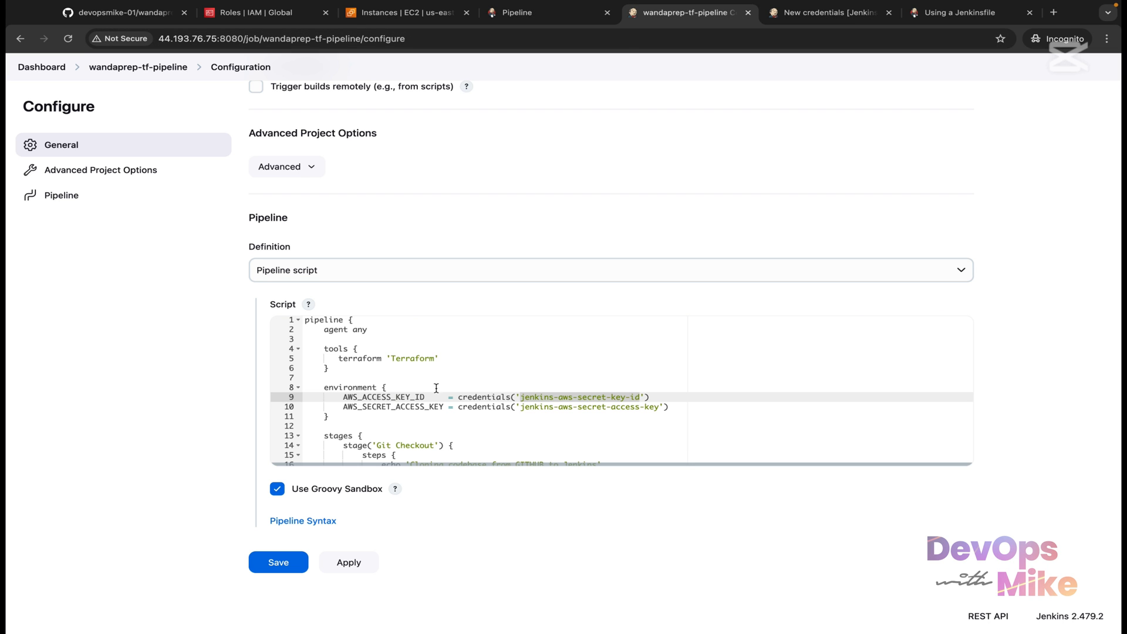
click(823, 15)
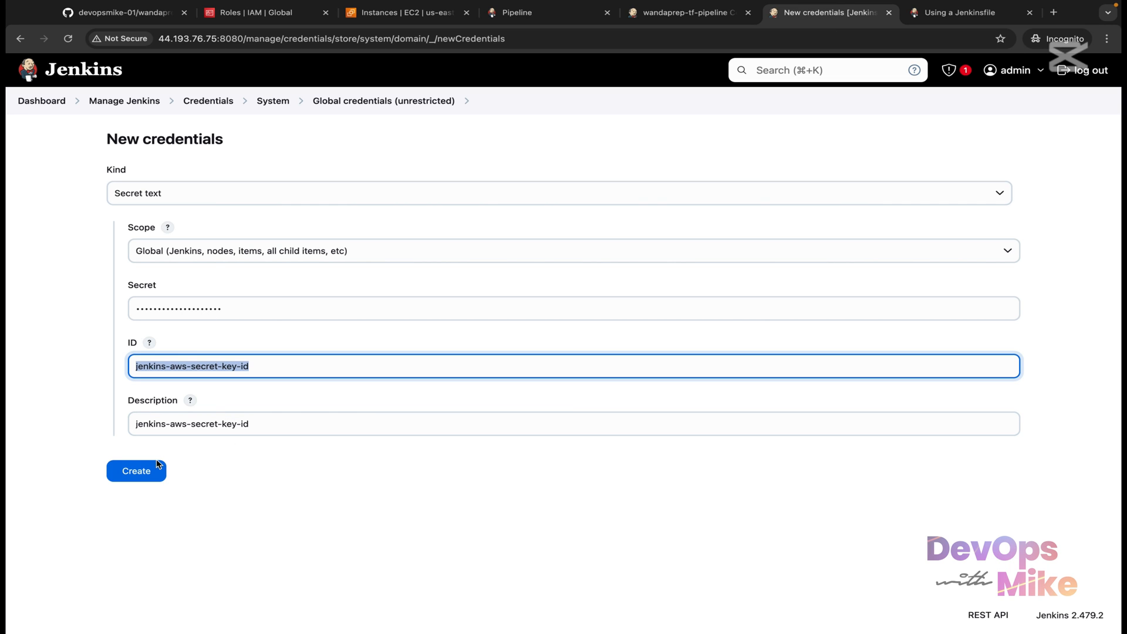
Step: Create the jenkins-aws-secret-key-id credential and start another Secret text credential
click(138, 477)
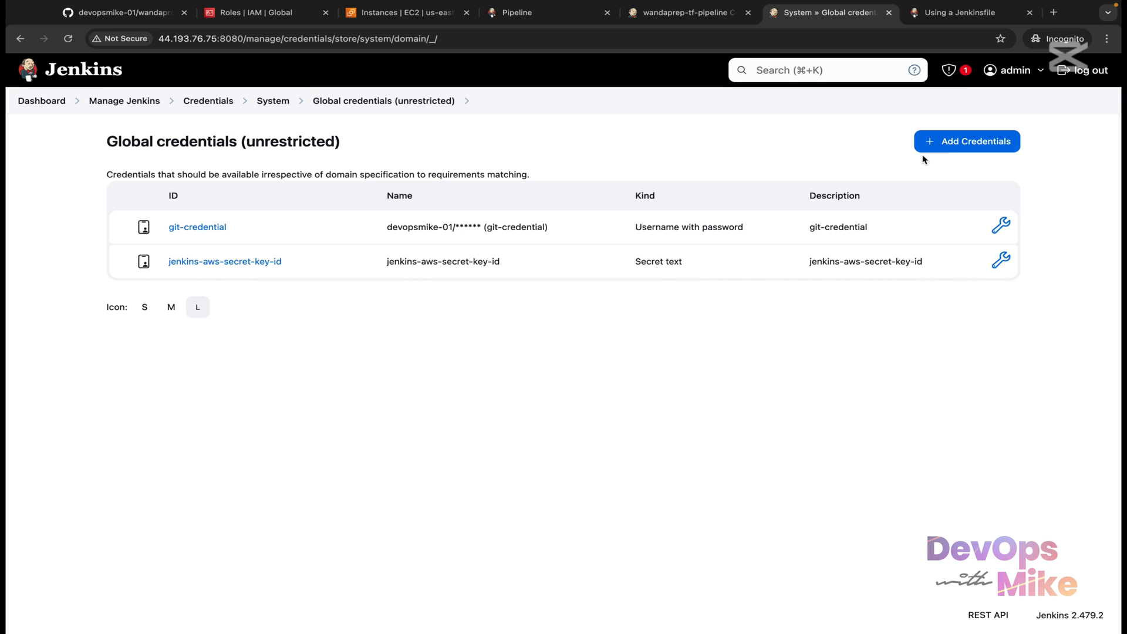
click(943, 143)
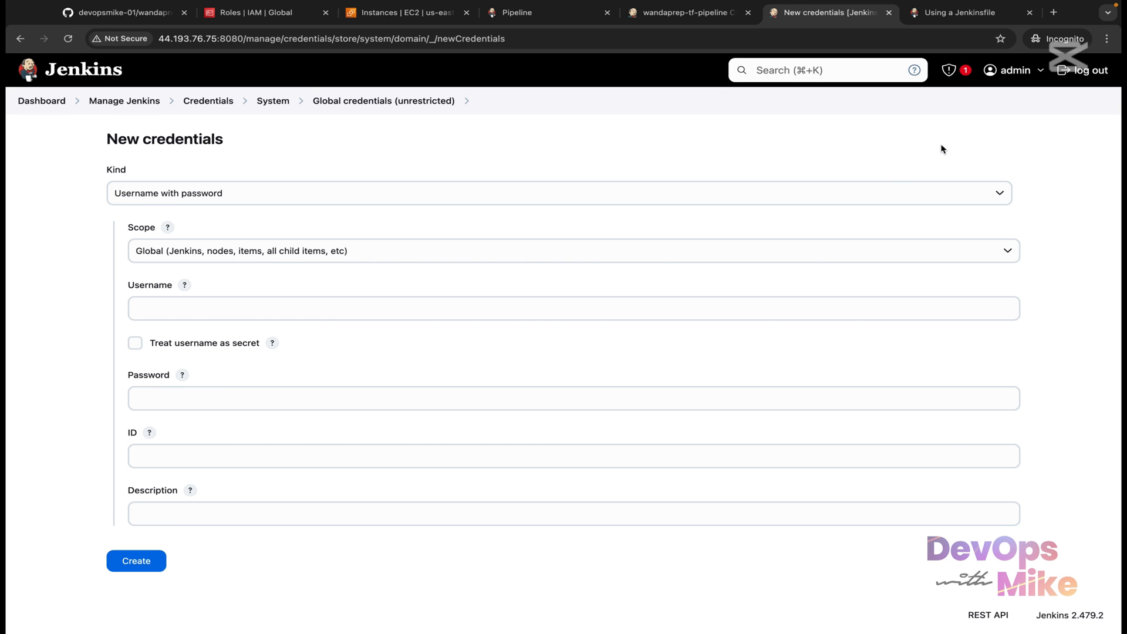
click(883, 197)
click(767, 253)
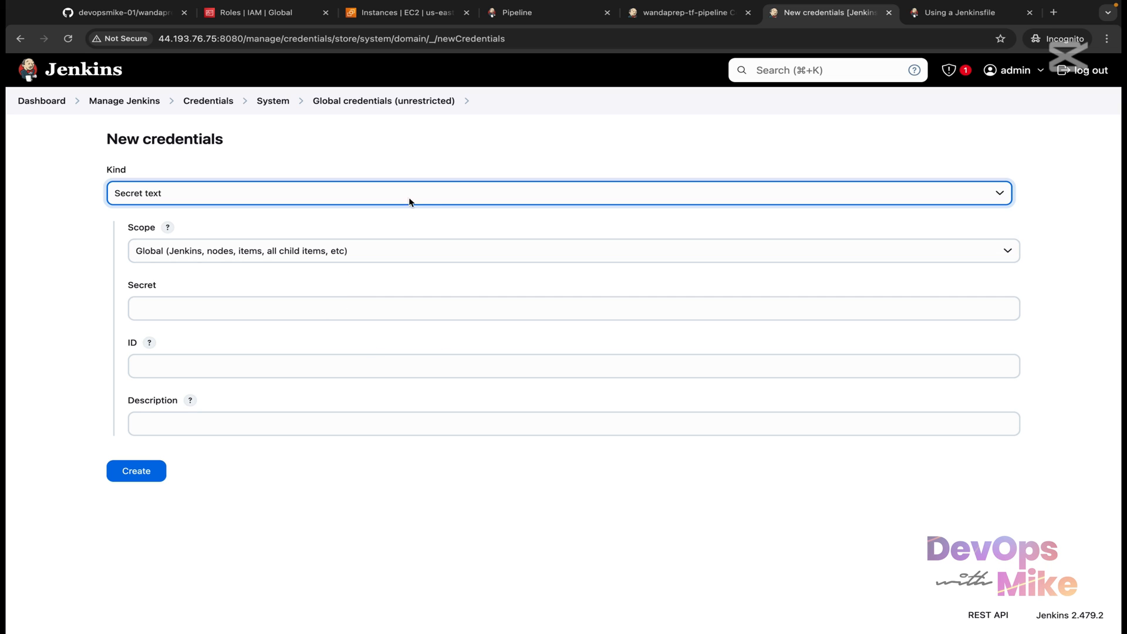
click(491, 200)
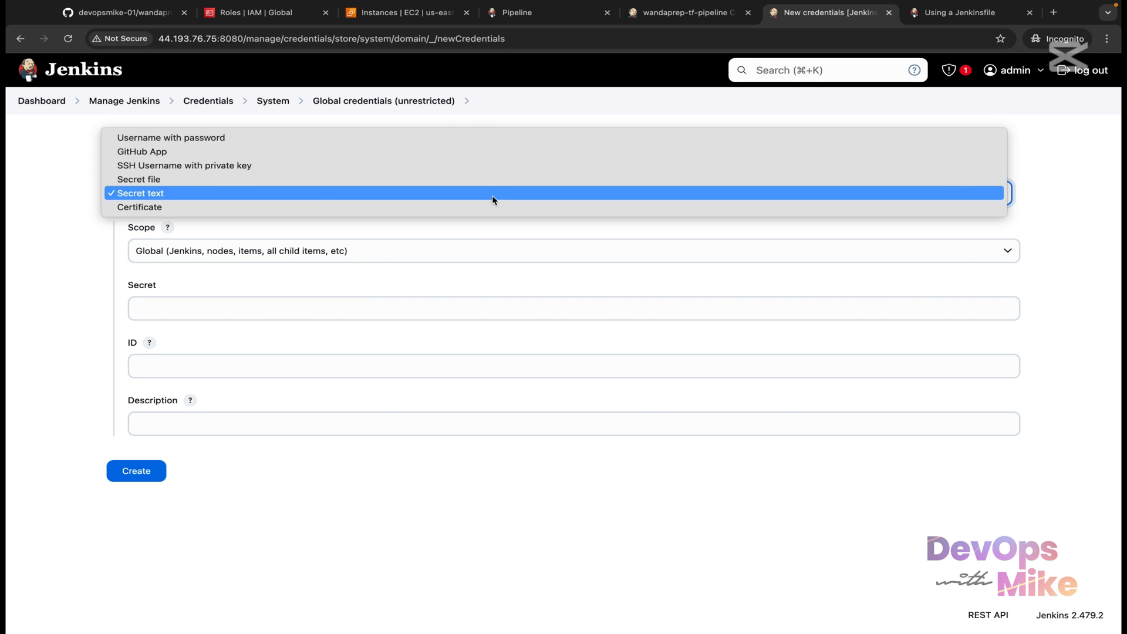
click(479, 194)
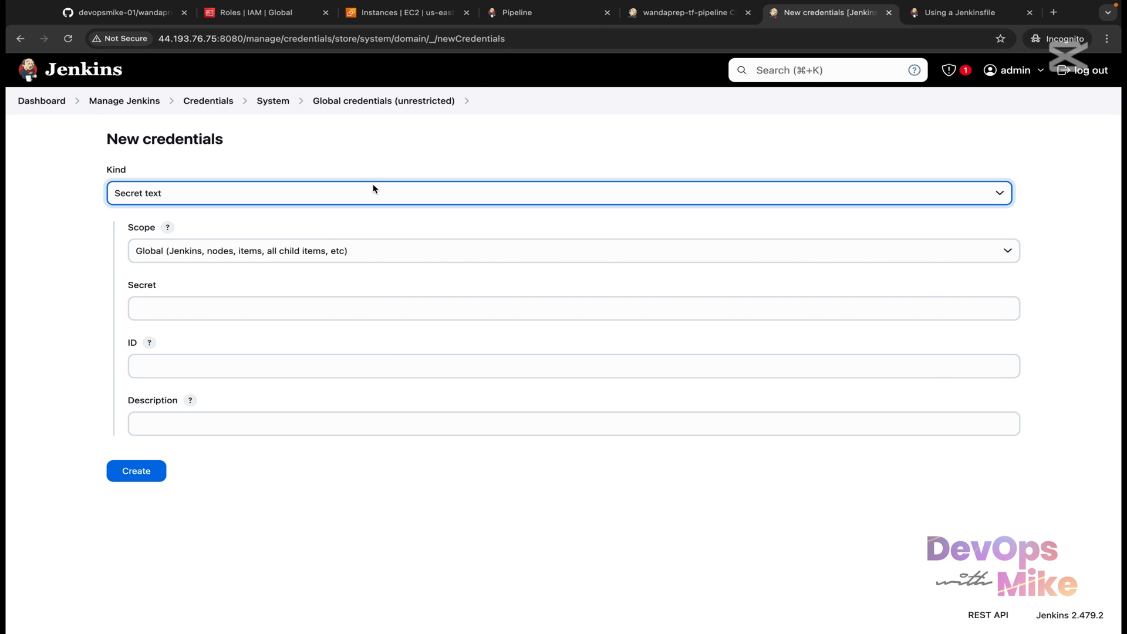
Step: Copy jenkins-aws-secret-access-key from line 10 of the script and paste it as the ID
click(699, 14)
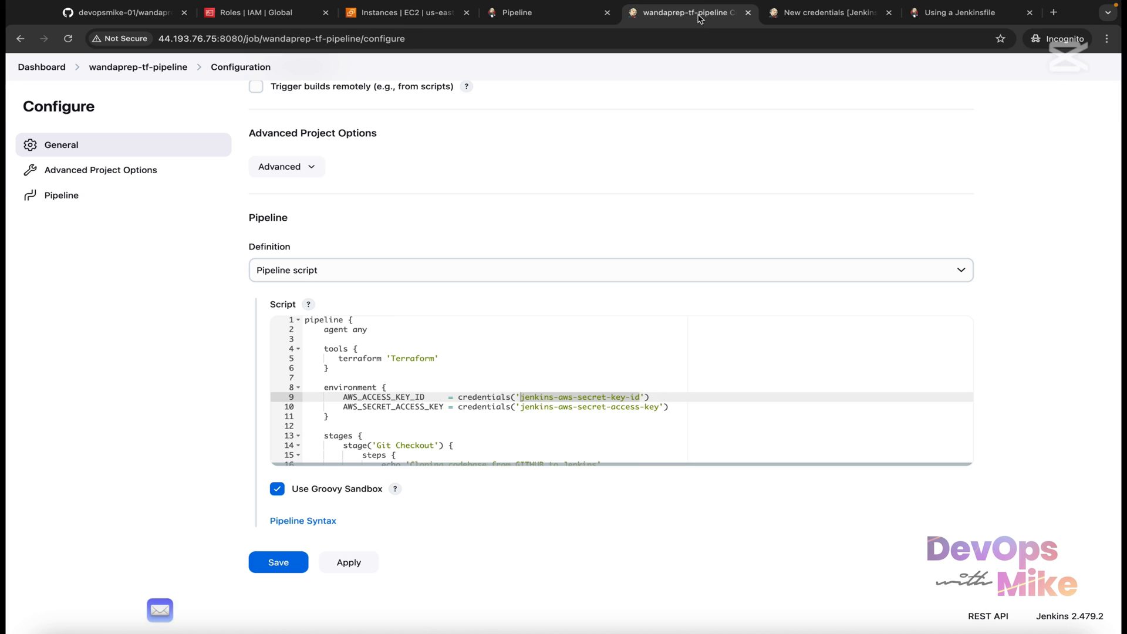
click(602, 406)
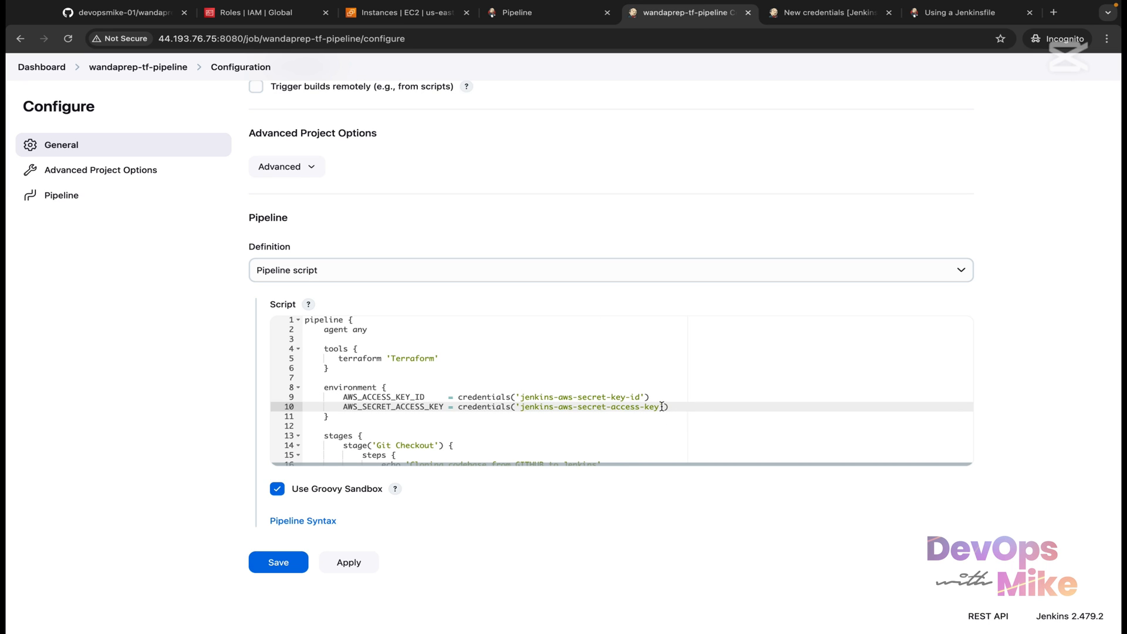
drag(661, 406, 519, 406)
click(839, 17)
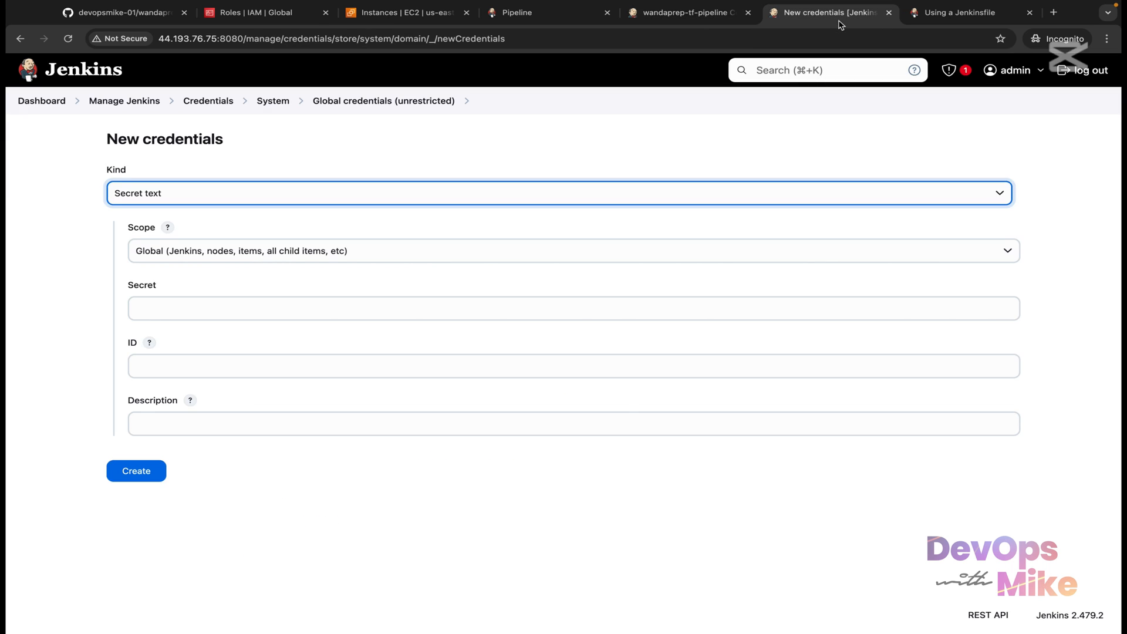
click(451, 308)
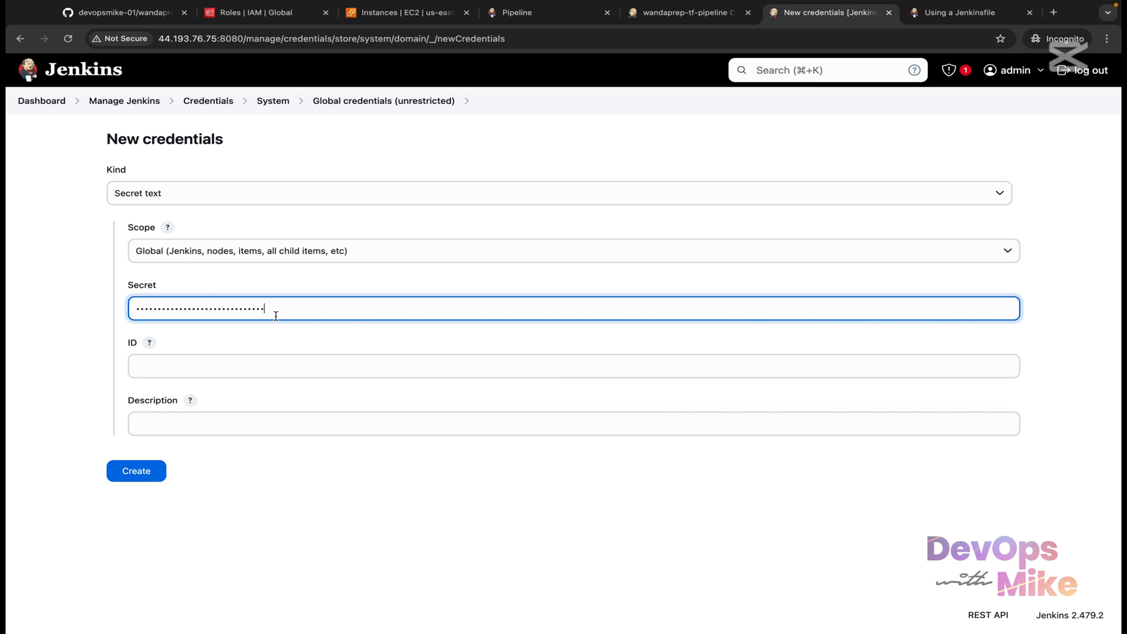
drag(274, 309, 127, 310)
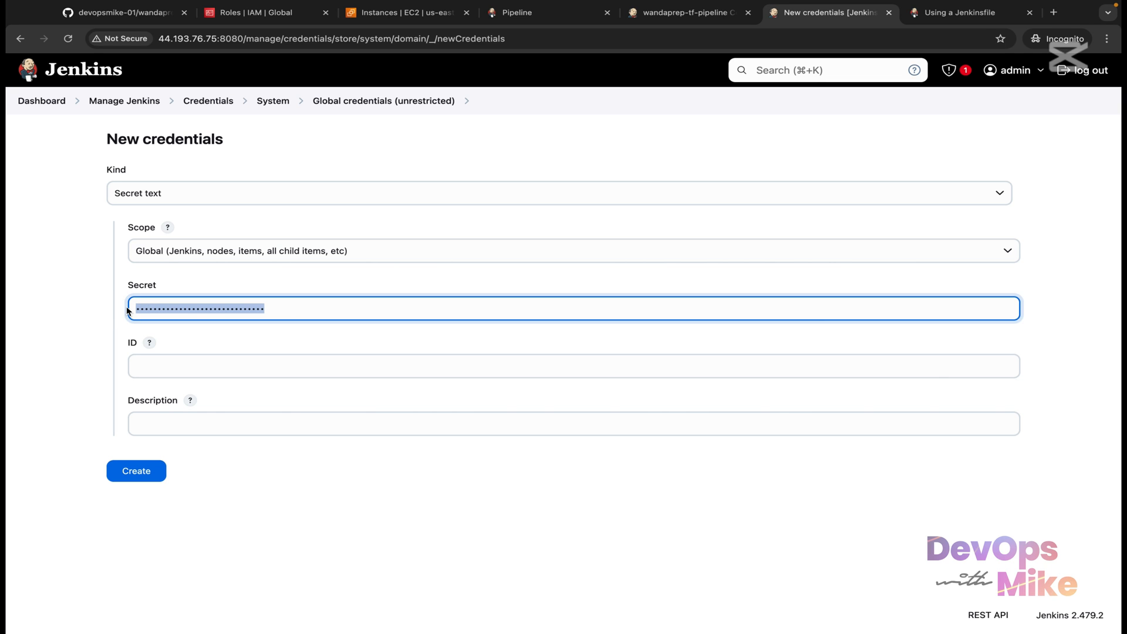
click(158, 358)
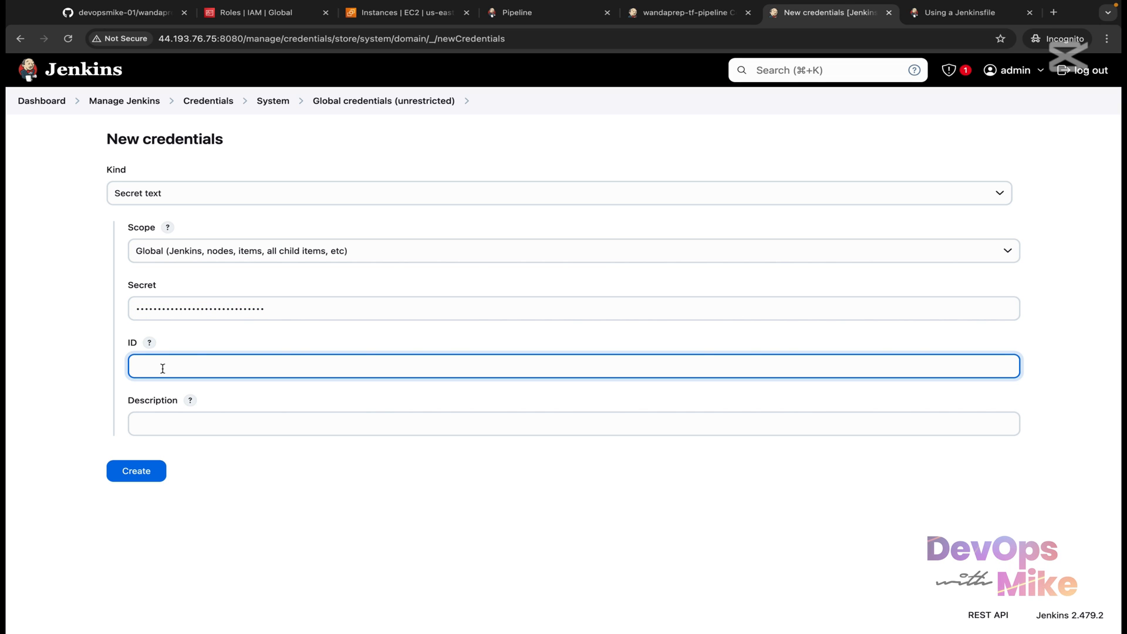
key(super+v)
Step: Set the description to jenkins-aws-secret-access-key as well
click(689, 13)
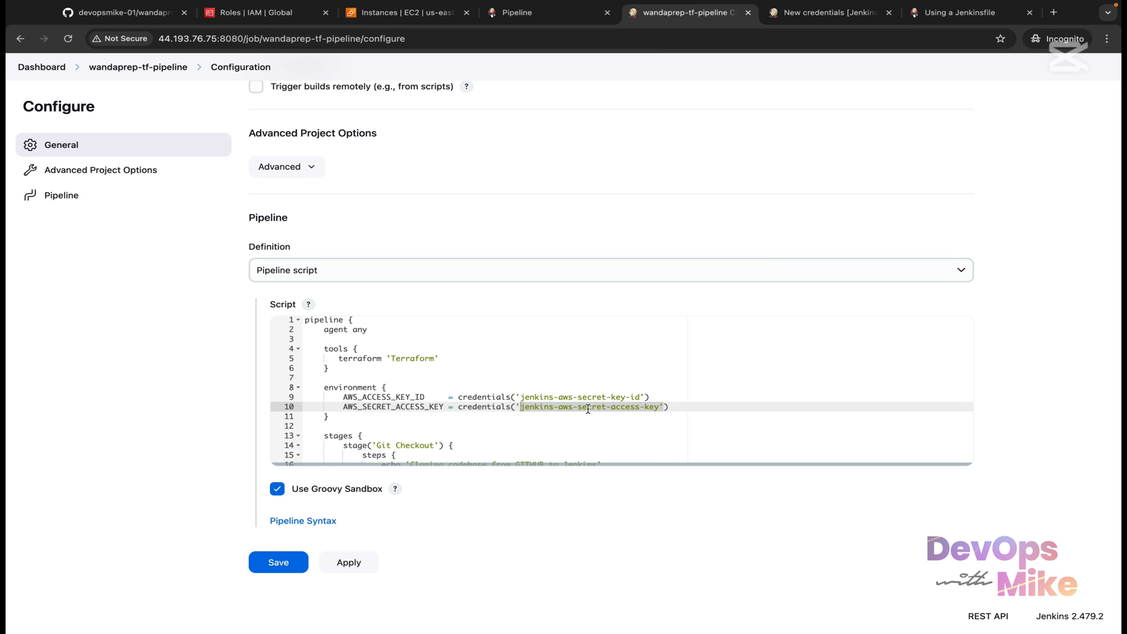
click(627, 400)
drag(643, 397, 520, 397)
click(663, 409)
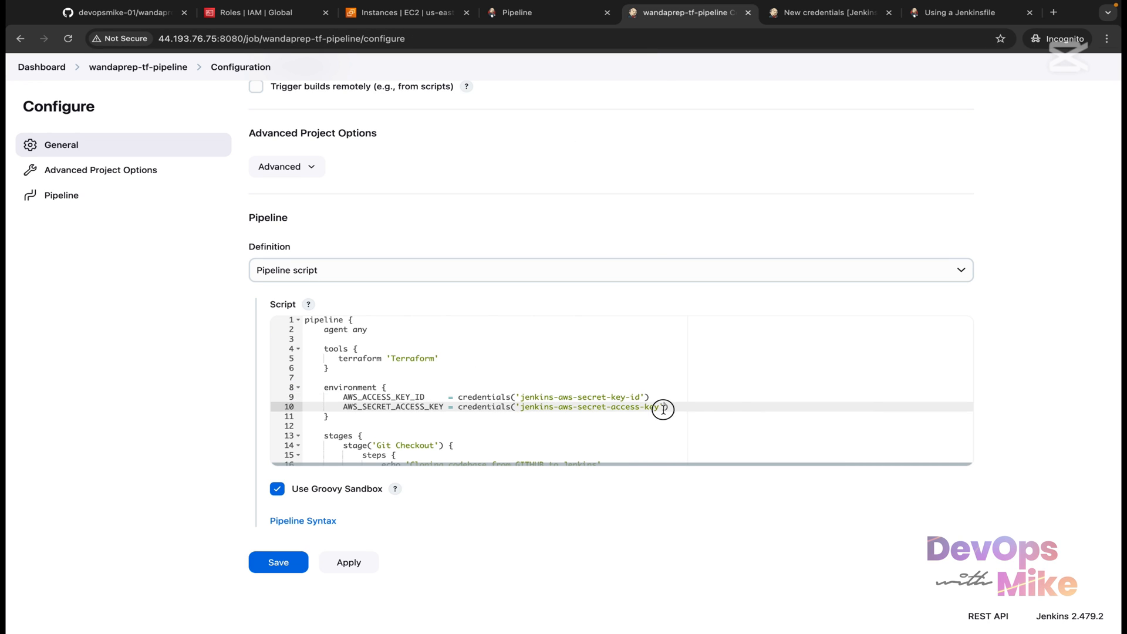
drag(663, 409, 520, 405)
click(831, 12)
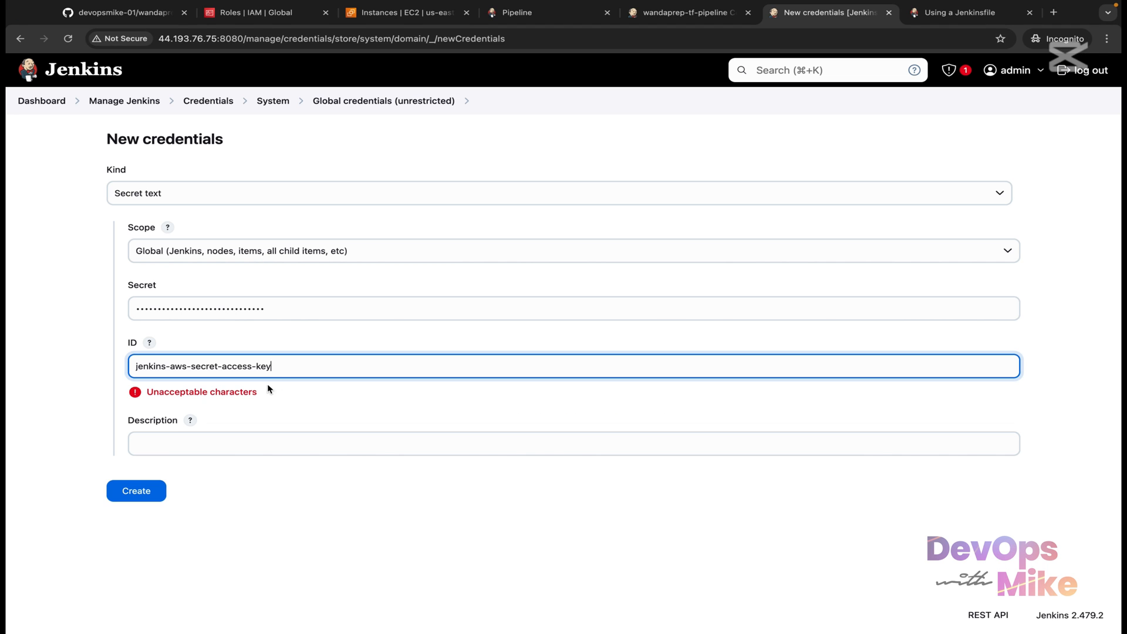
drag(297, 366, 92, 367)
key(super+c)
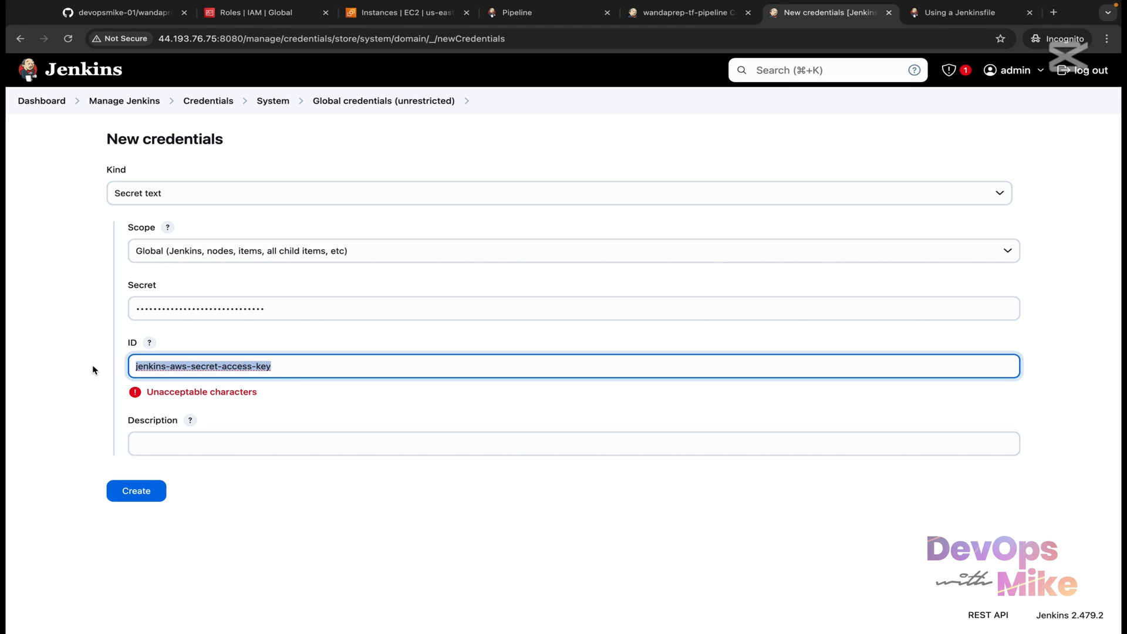
click(286, 444)
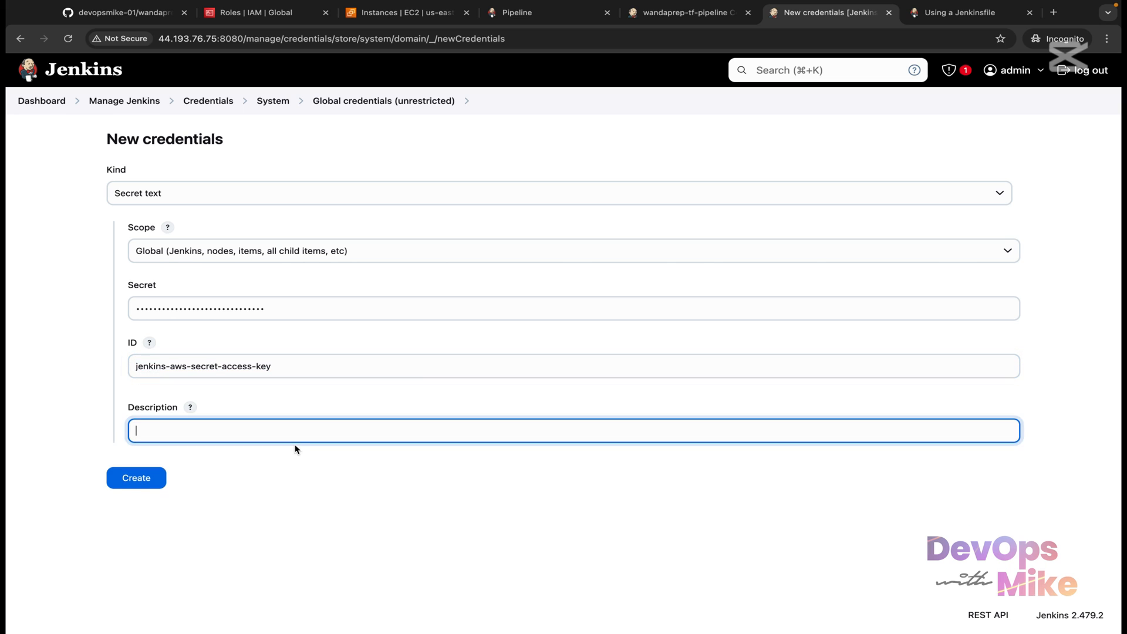
key(super+v)
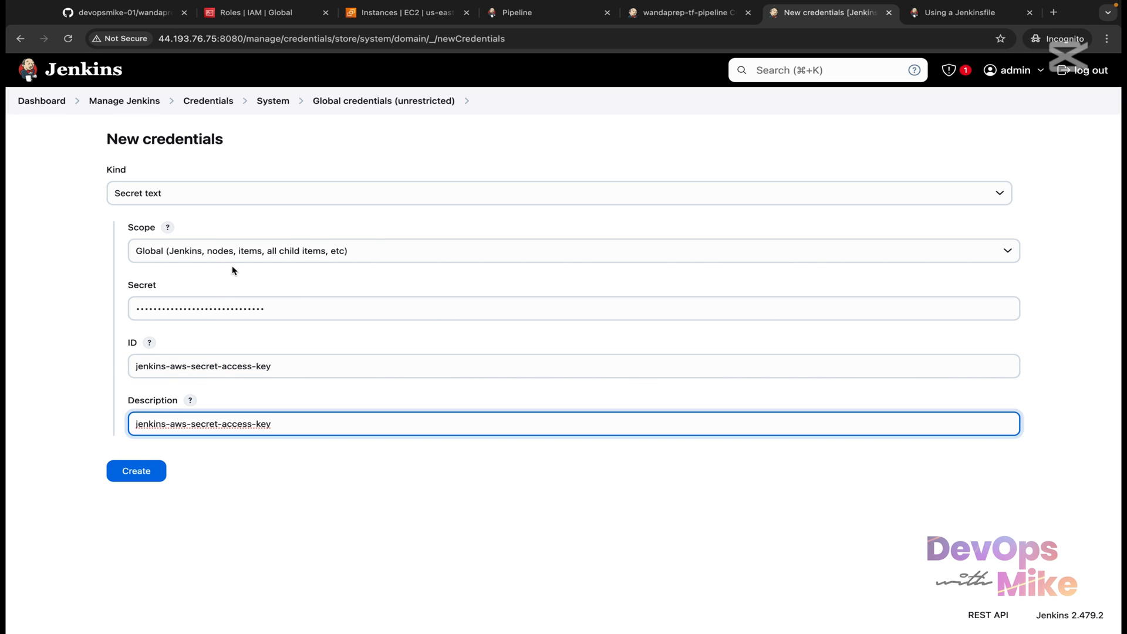
Step: Paste the AWS secret access key as the secret value and compare the form with the script
double_click(294, 307)
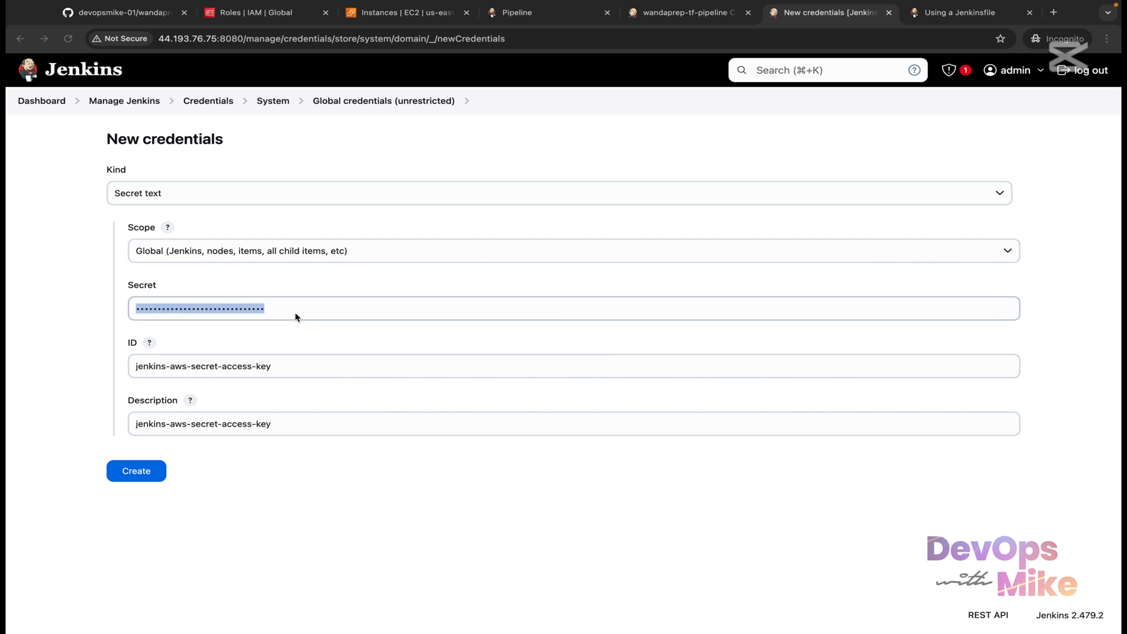
right_click(292, 311)
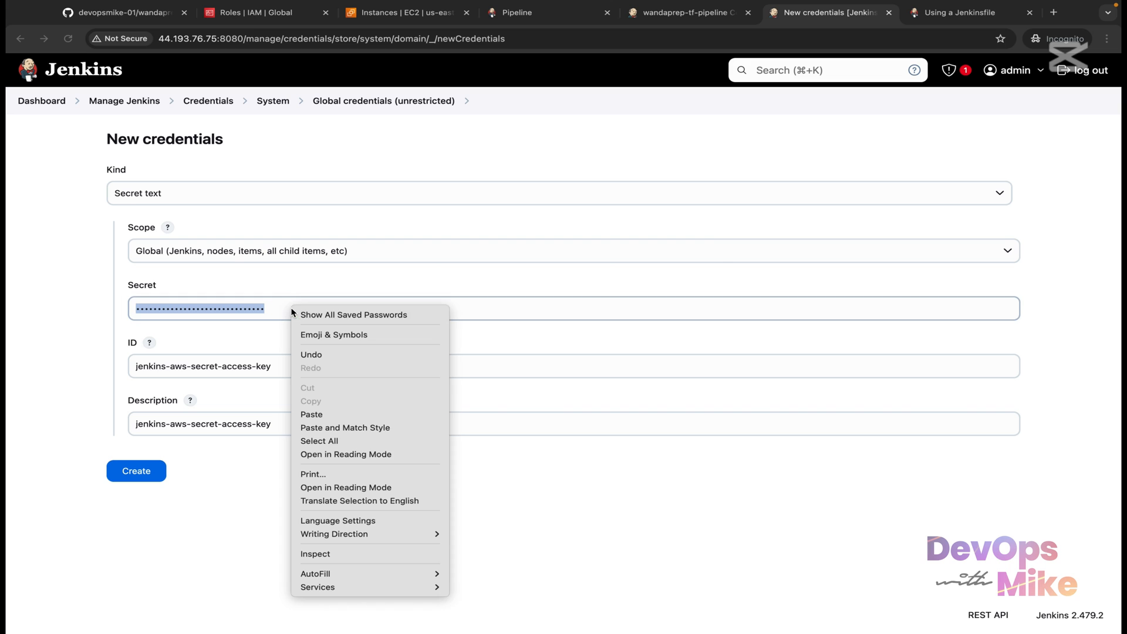
click(327, 409)
click(327, 413)
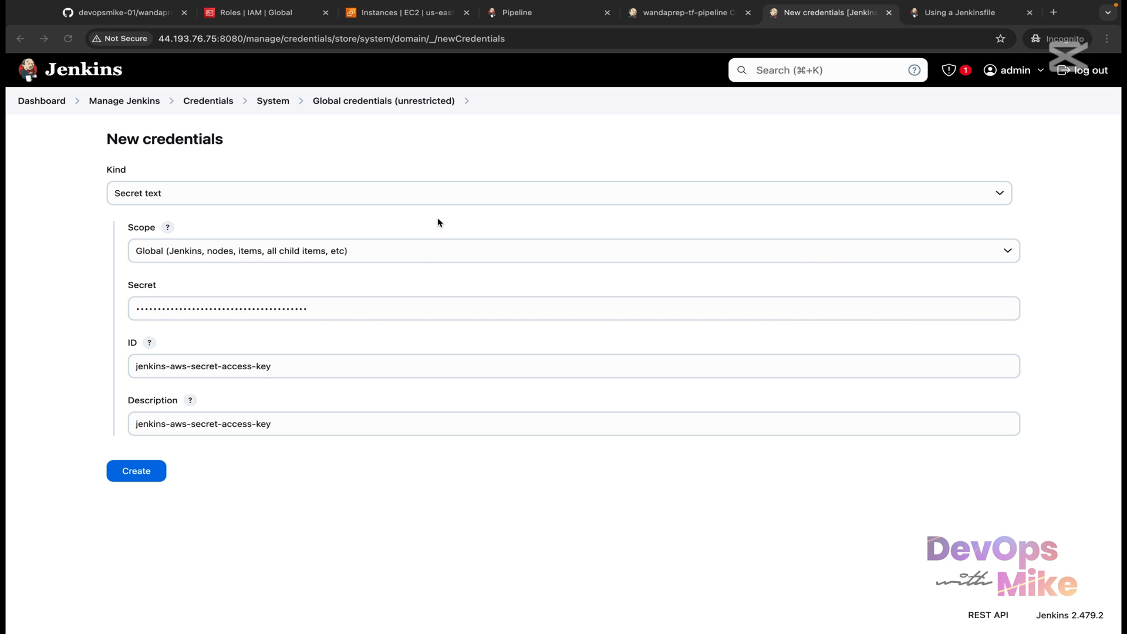
click(683, 13)
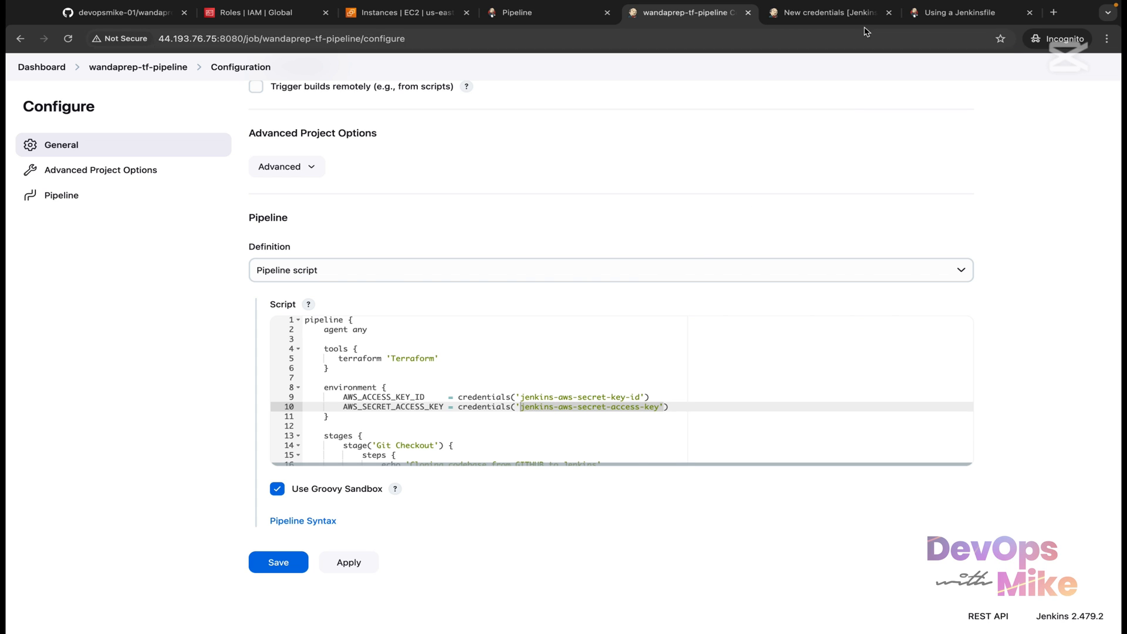
click(816, 13)
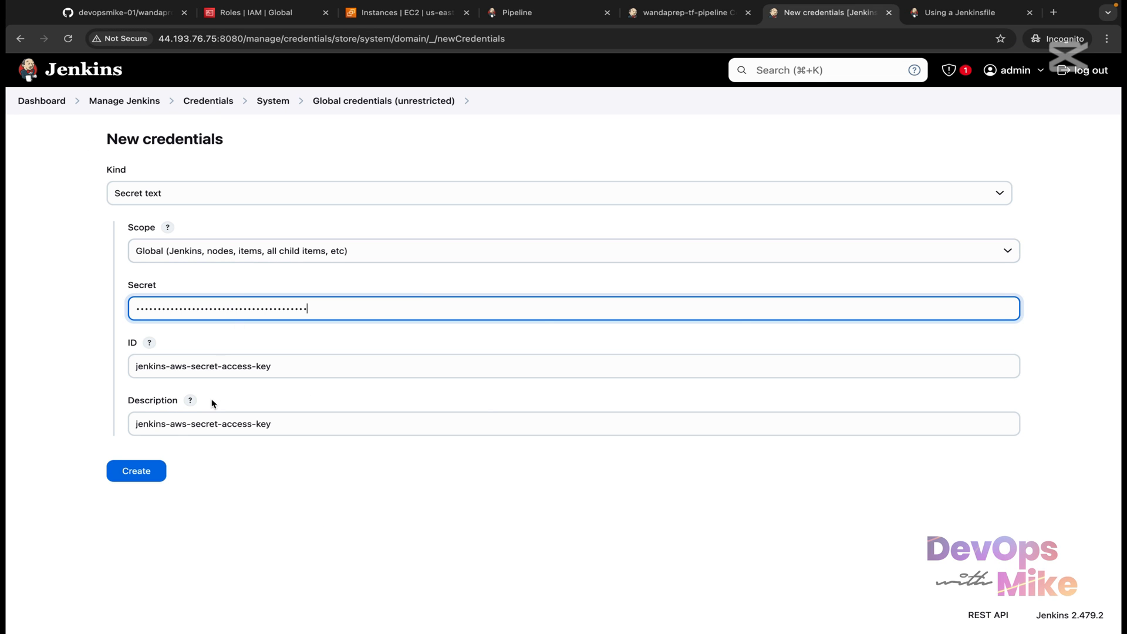
Step: Create the jenkins-aws-secret-access-key credential and return to the wandaprep-tf-pipeline page
click(151, 476)
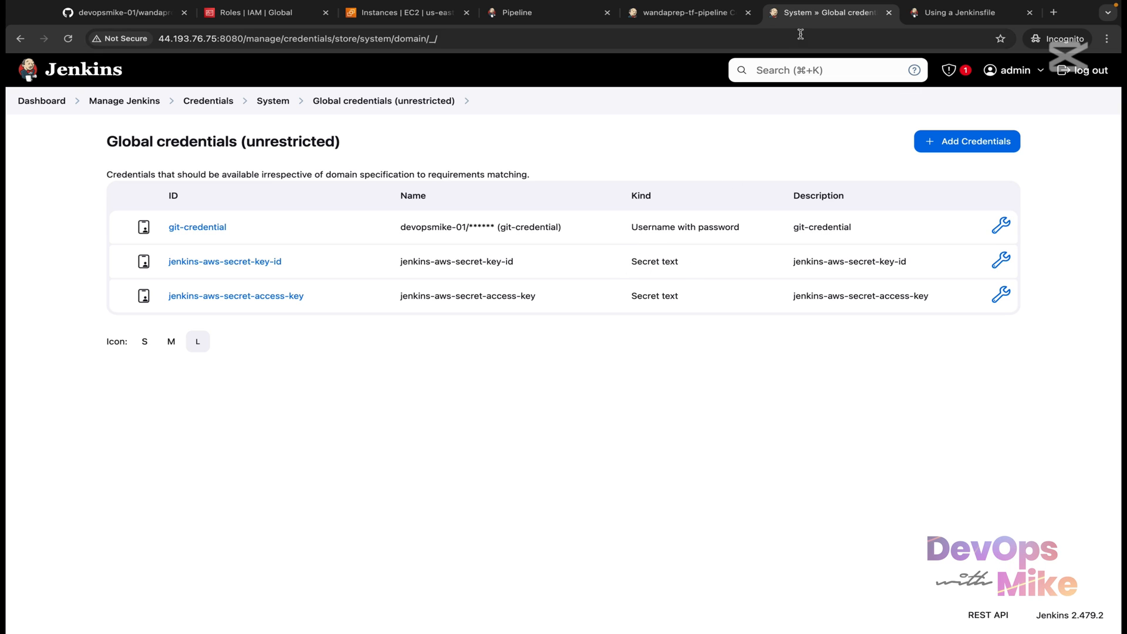
click(713, 15)
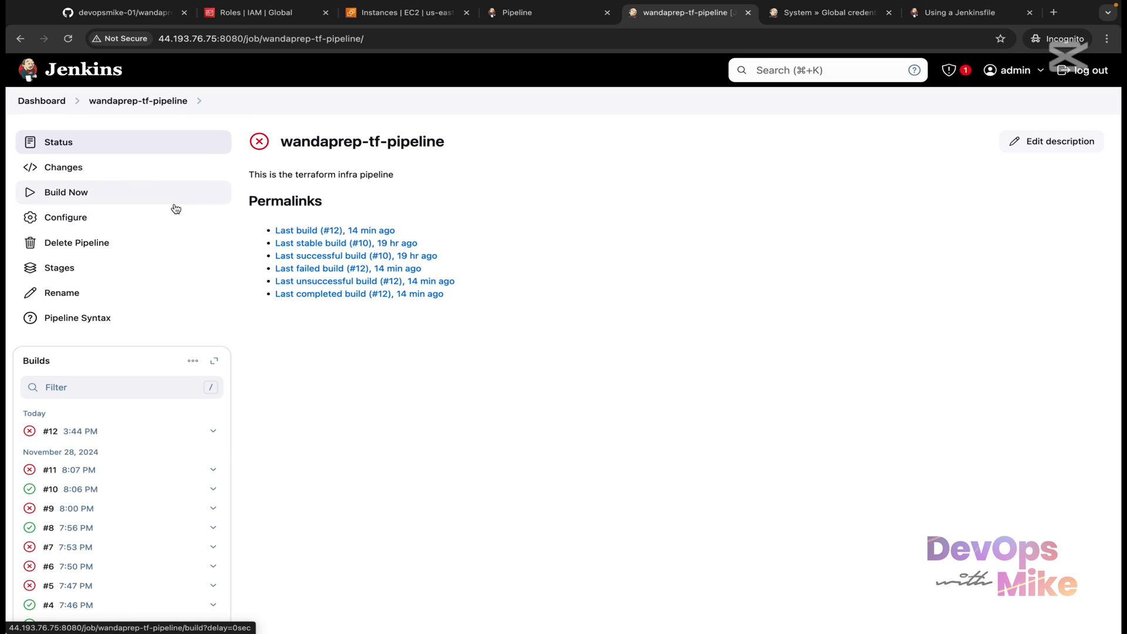
Step: Run a new build of the pipeline and open build #13's console output
click(175, 200)
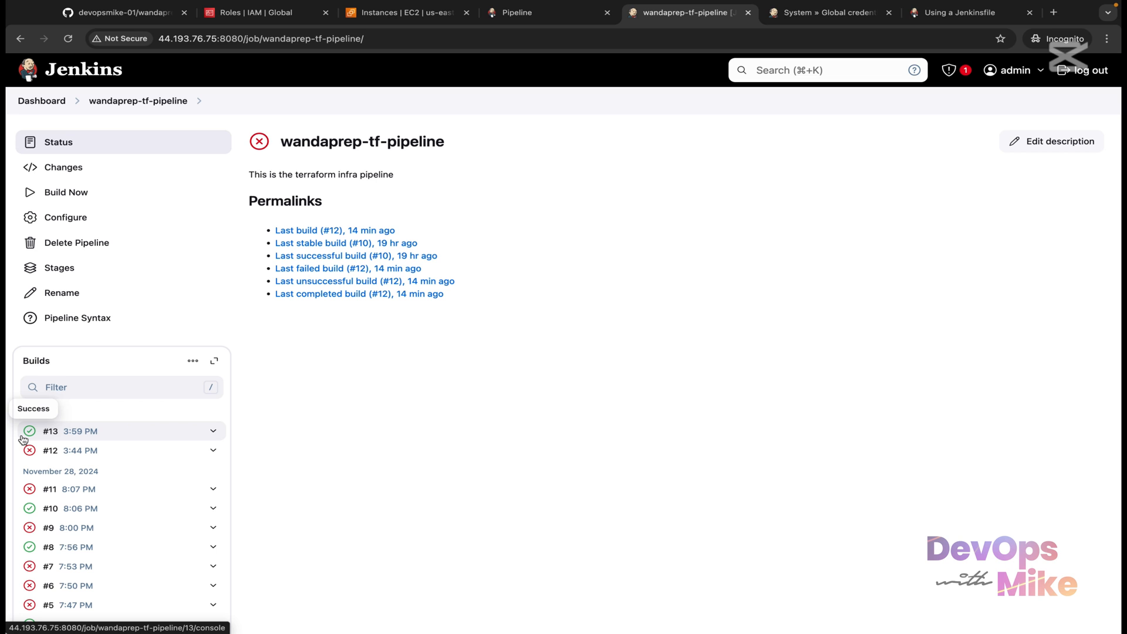
click(213, 431)
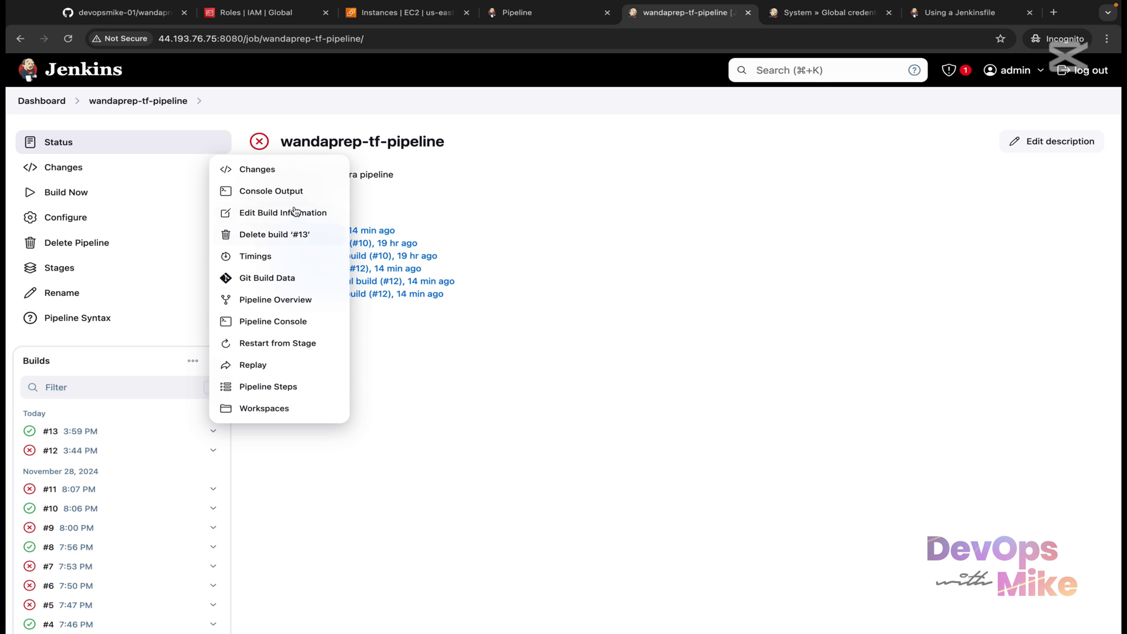
click(292, 190)
Step: Scroll the console log down to the '+ terraform plan' step
scroll(399, 536, down, 7)
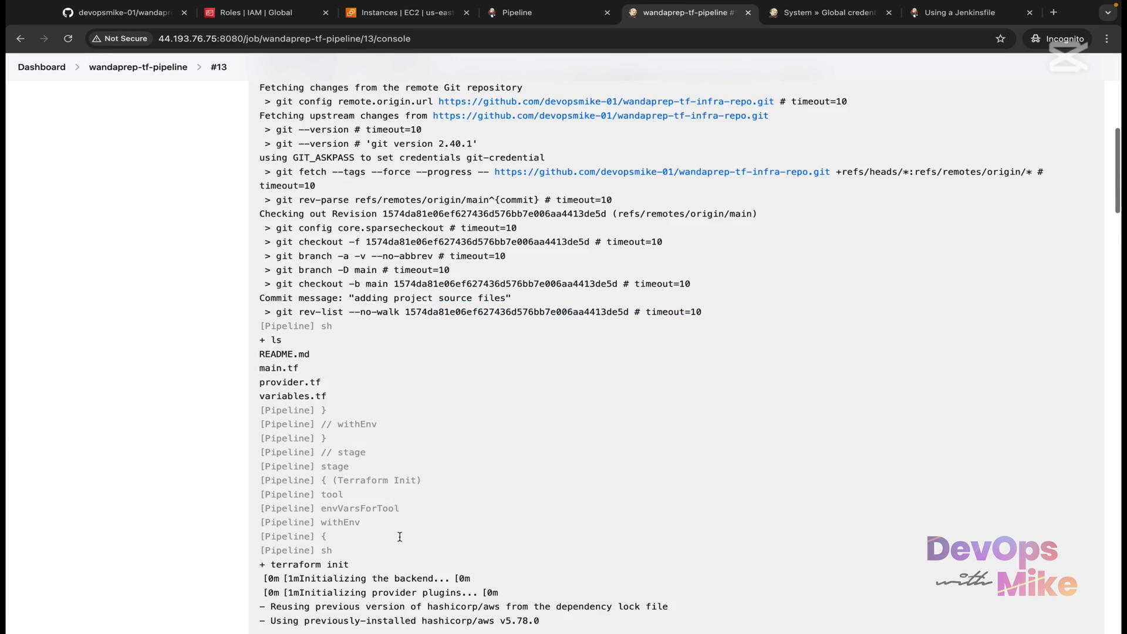
scroll(400, 536, down, 6)
scroll(352, 440, up, 1)
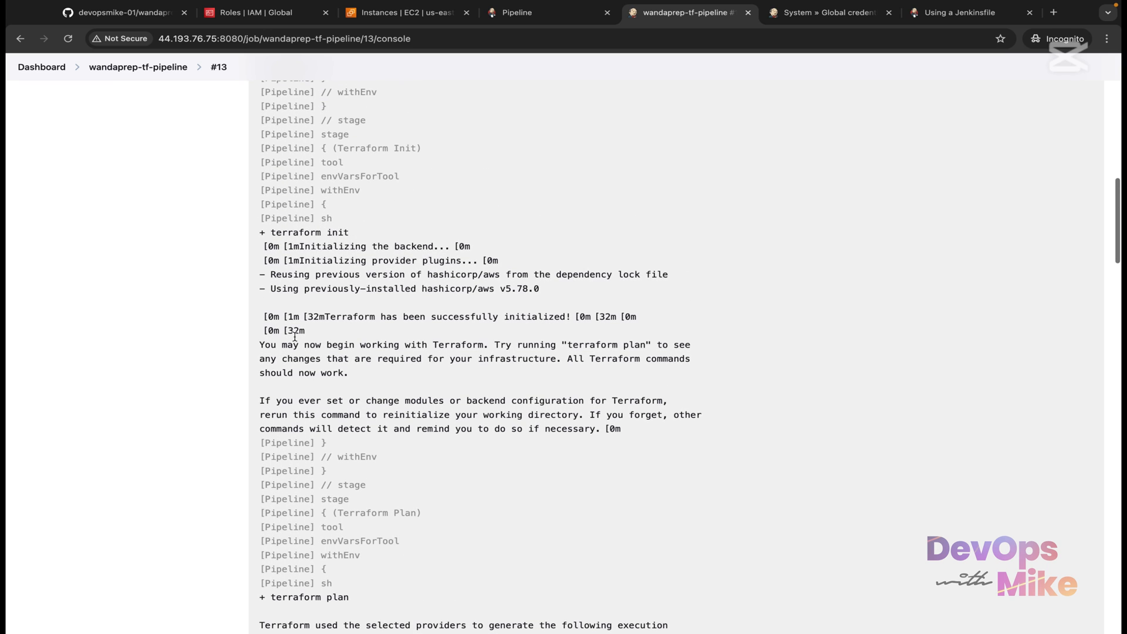
drag(353, 233, 258, 215)
scroll(268, 245, down, 4)
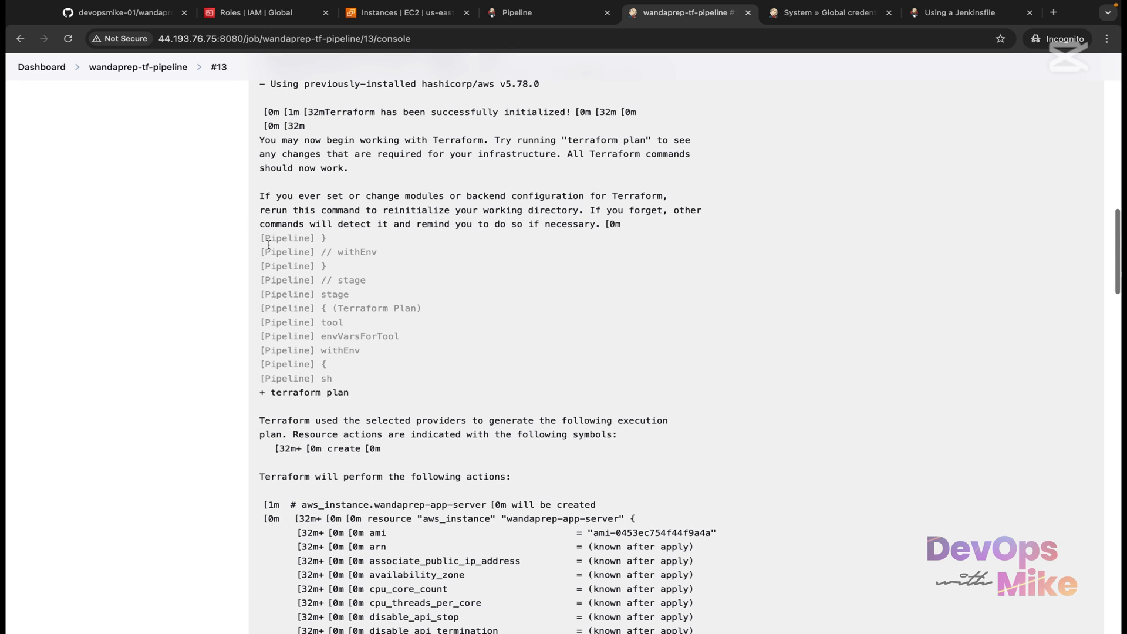
drag(349, 392, 265, 381)
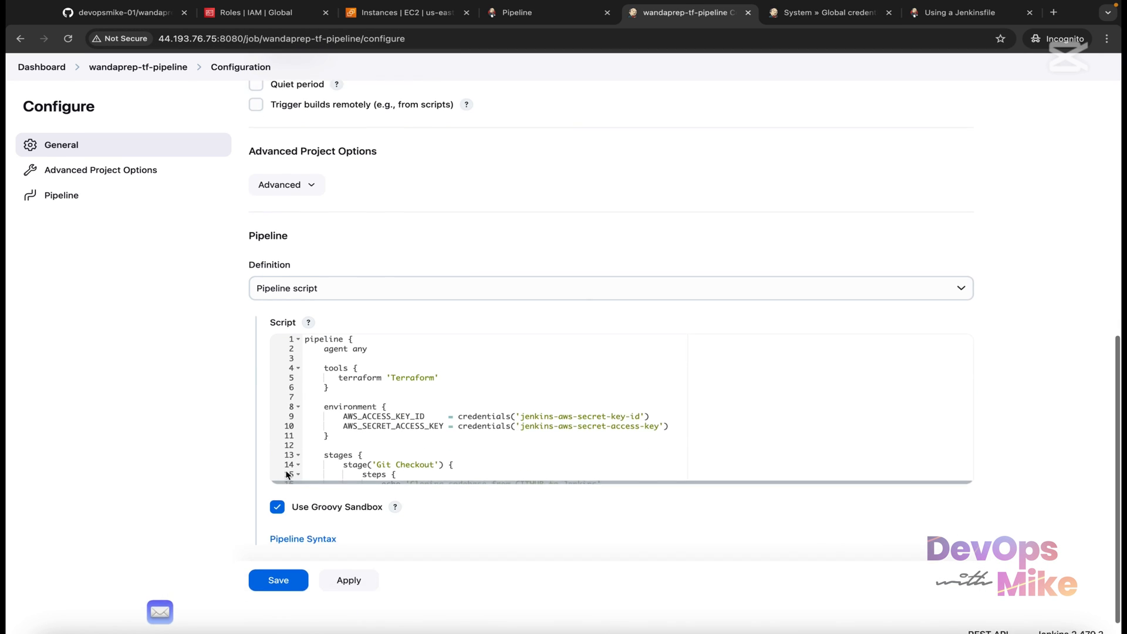
scroll(613, 282, down, 1)
scroll(613, 428, down, 1)
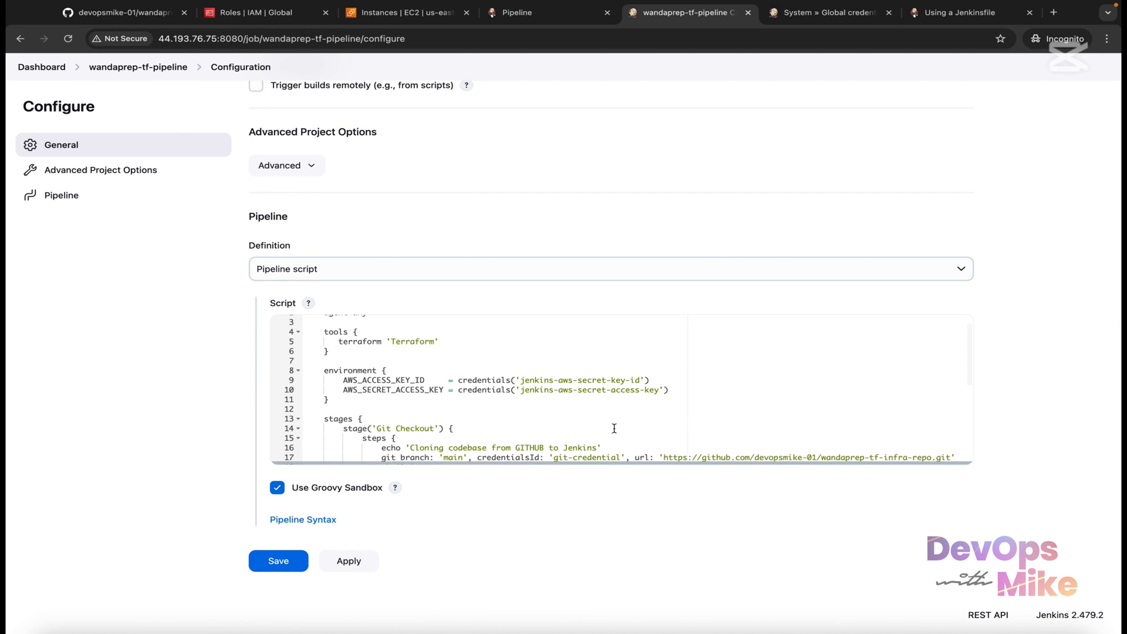
right_click(693, 400)
click(437, 385)
scroll(437, 384, down, 3)
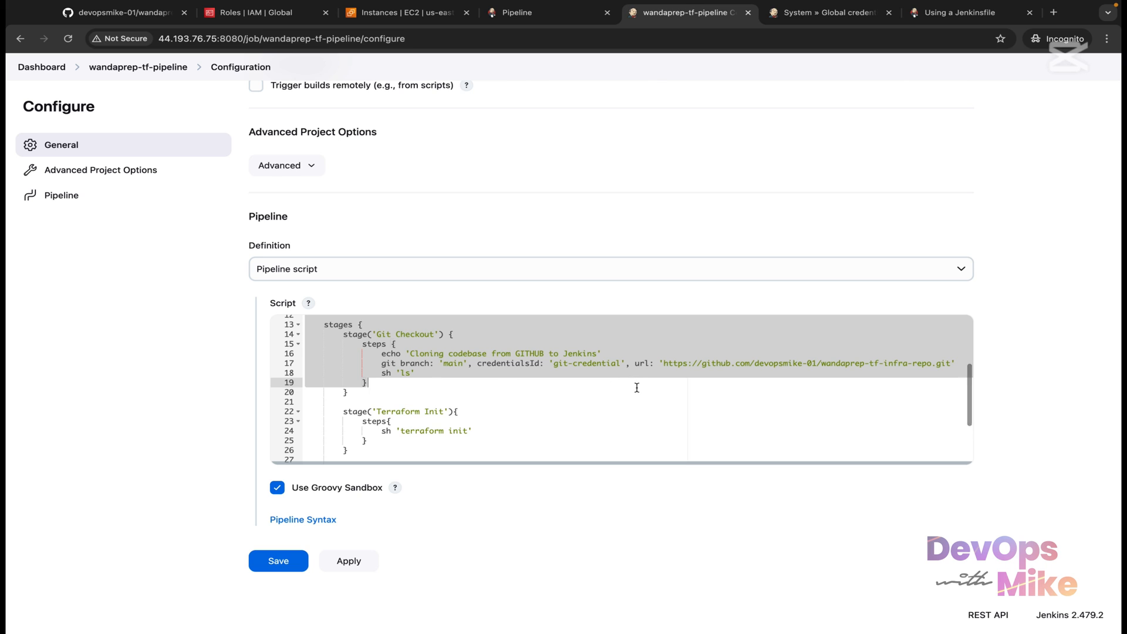
scroll(637, 388, up, 4)
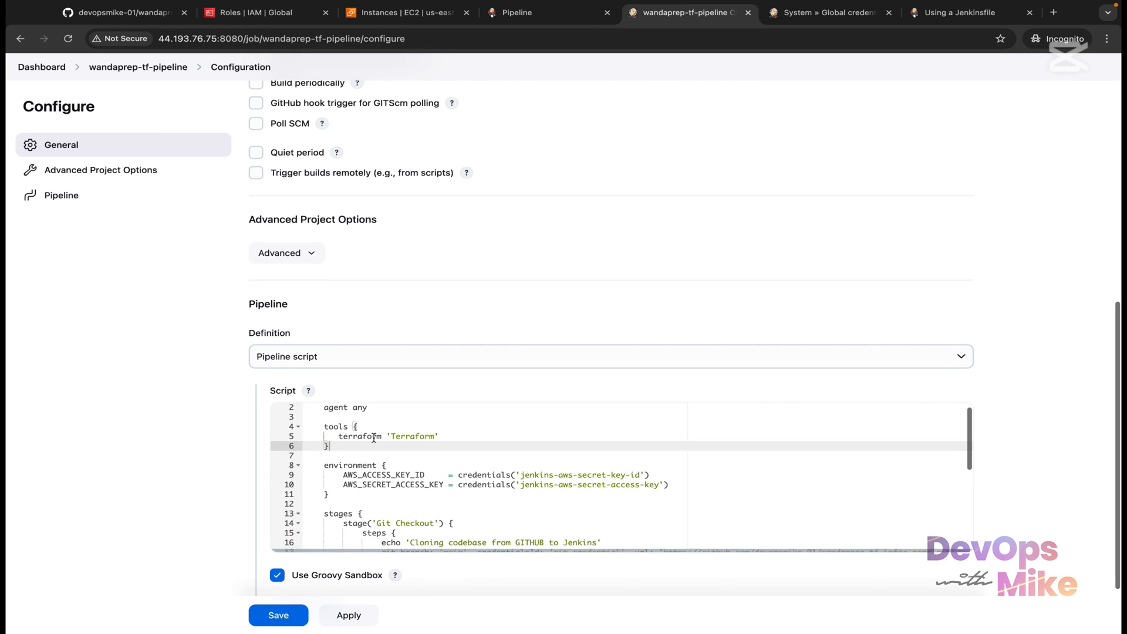
scroll(374, 437, down, 1)
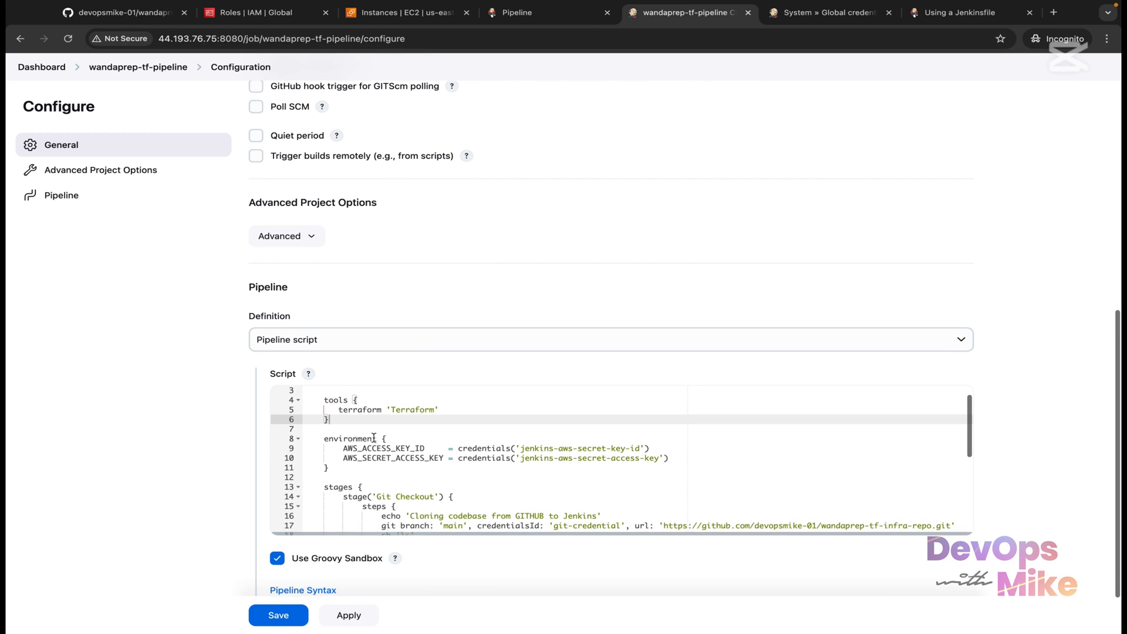
scroll(374, 438, up, 2)
scroll(422, 319, down, 3)
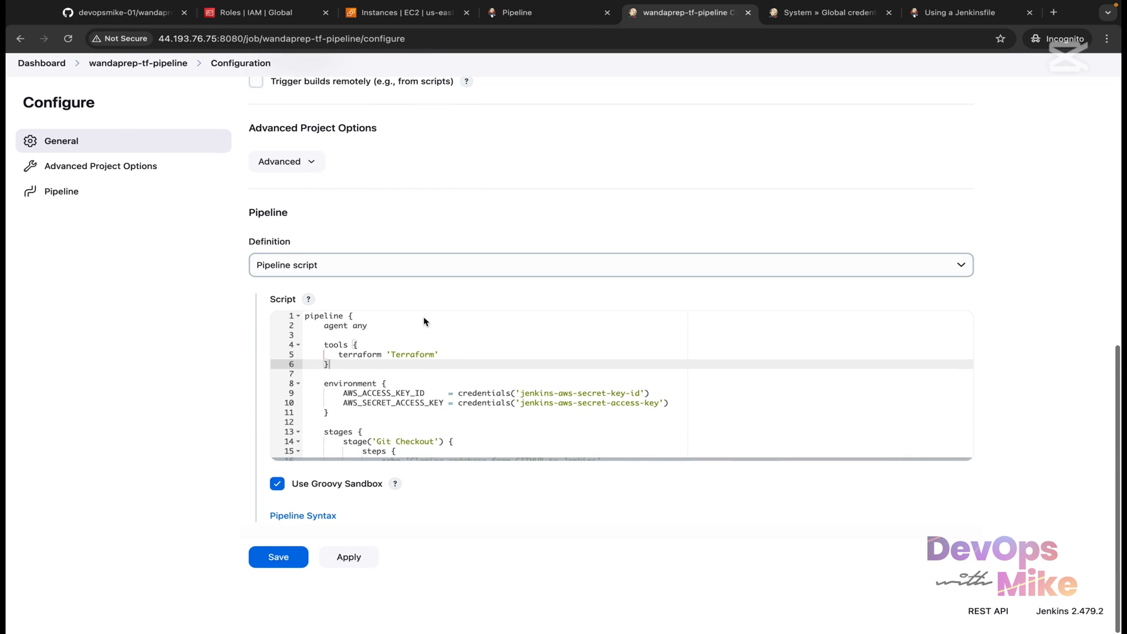
scroll(428, 399, down, 3)
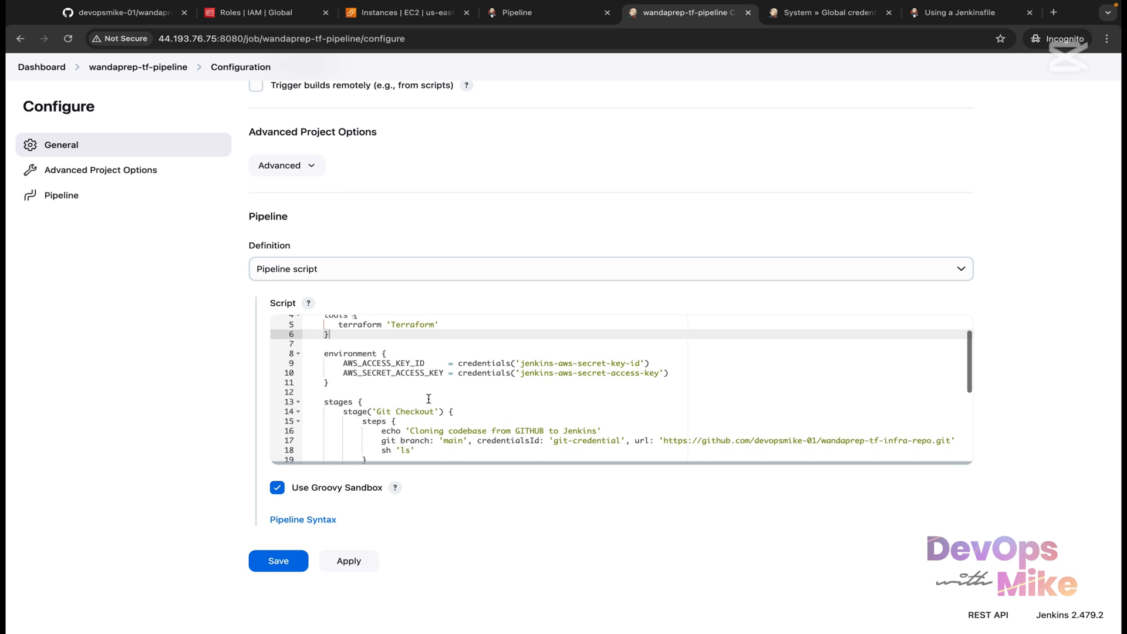
scroll(428, 399, down, 3)
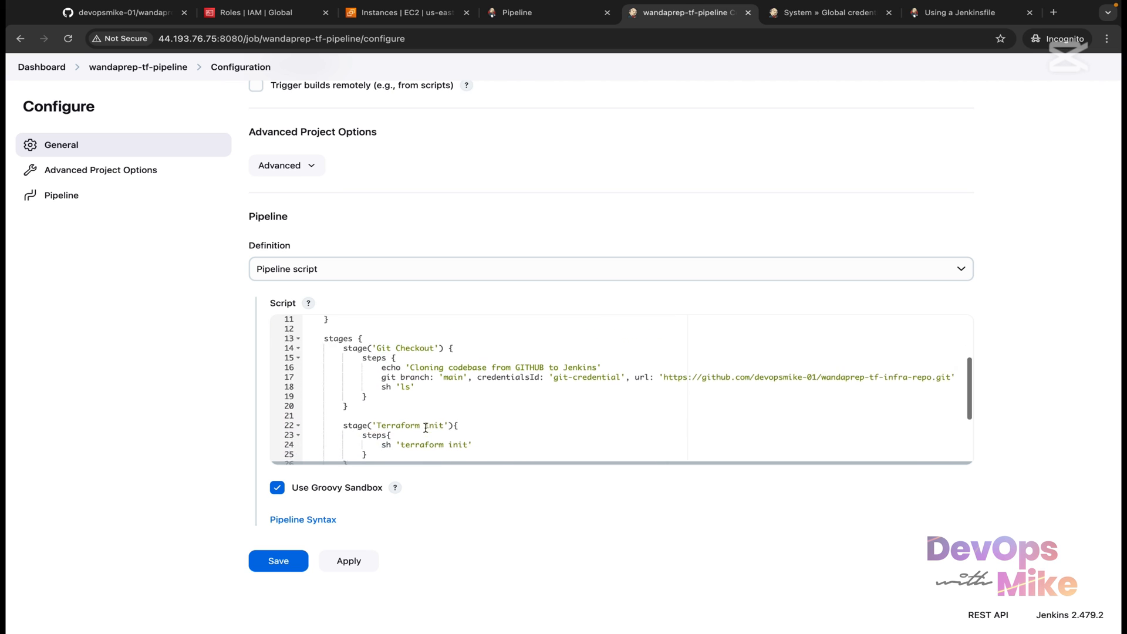
scroll(389, 358, up, 2)
scroll(388, 358, up, 2)
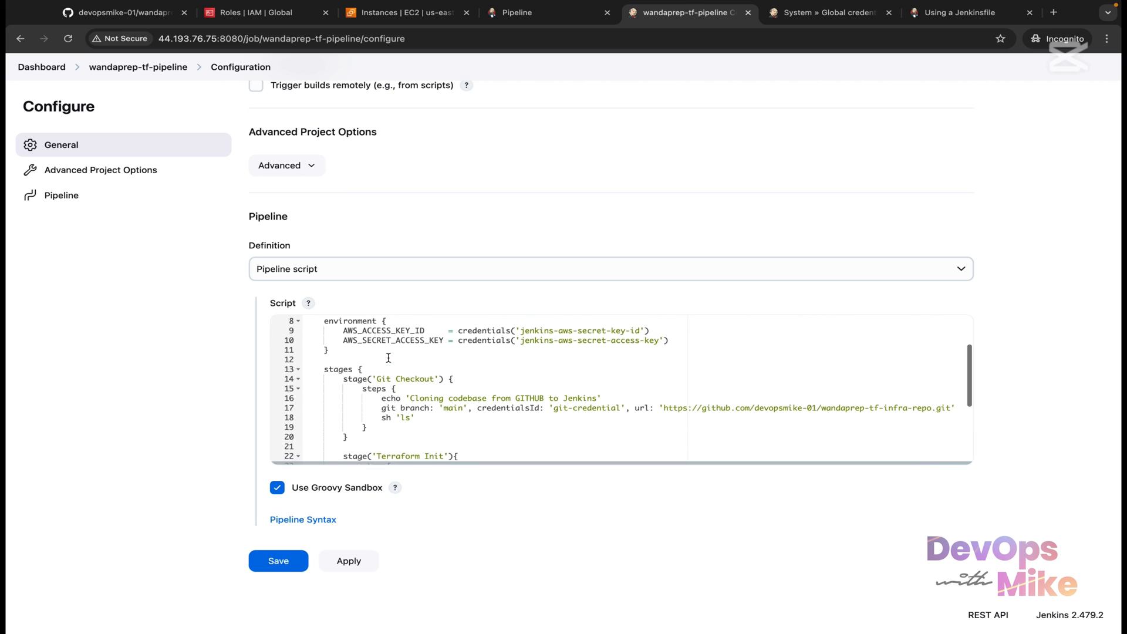
scroll(388, 387, down, 2)
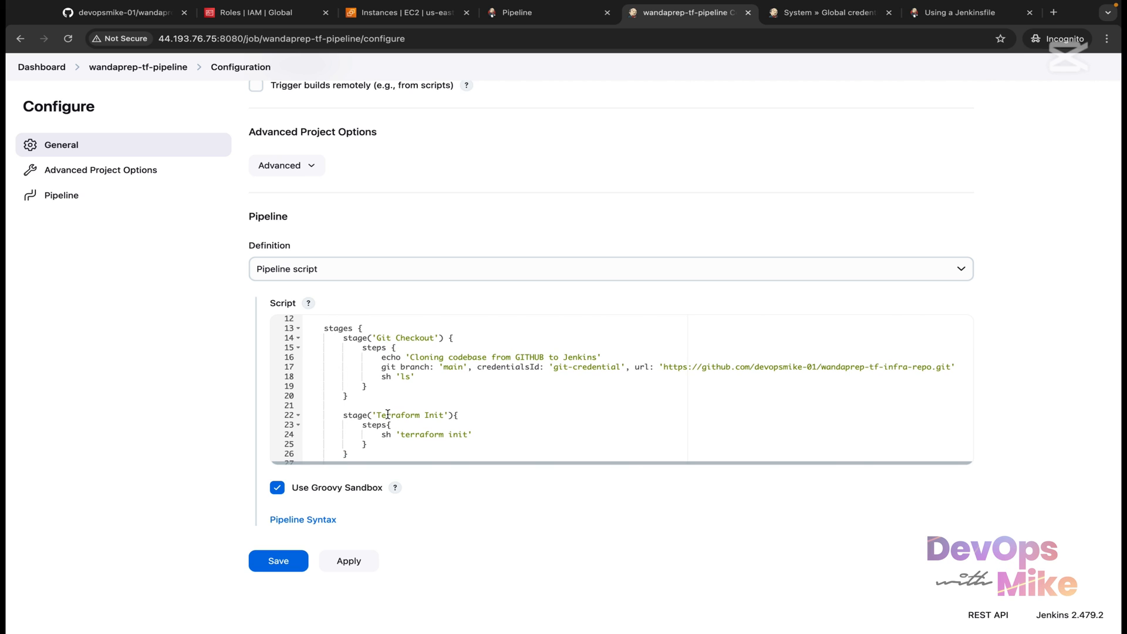
scroll(388, 414, down, 2)
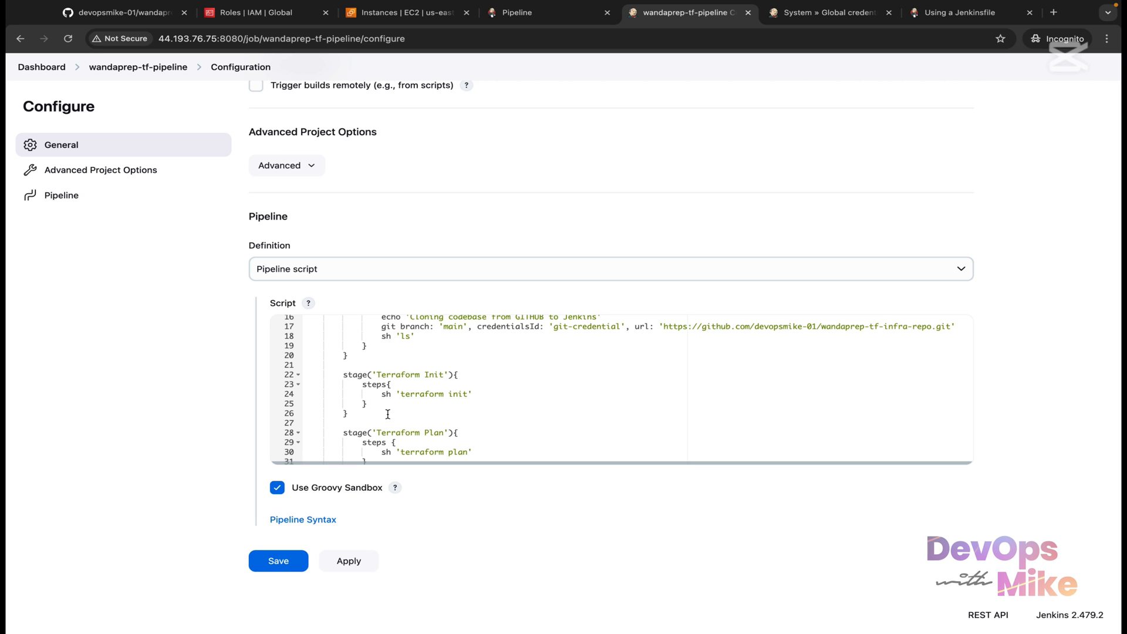
scroll(388, 415, down, 2)
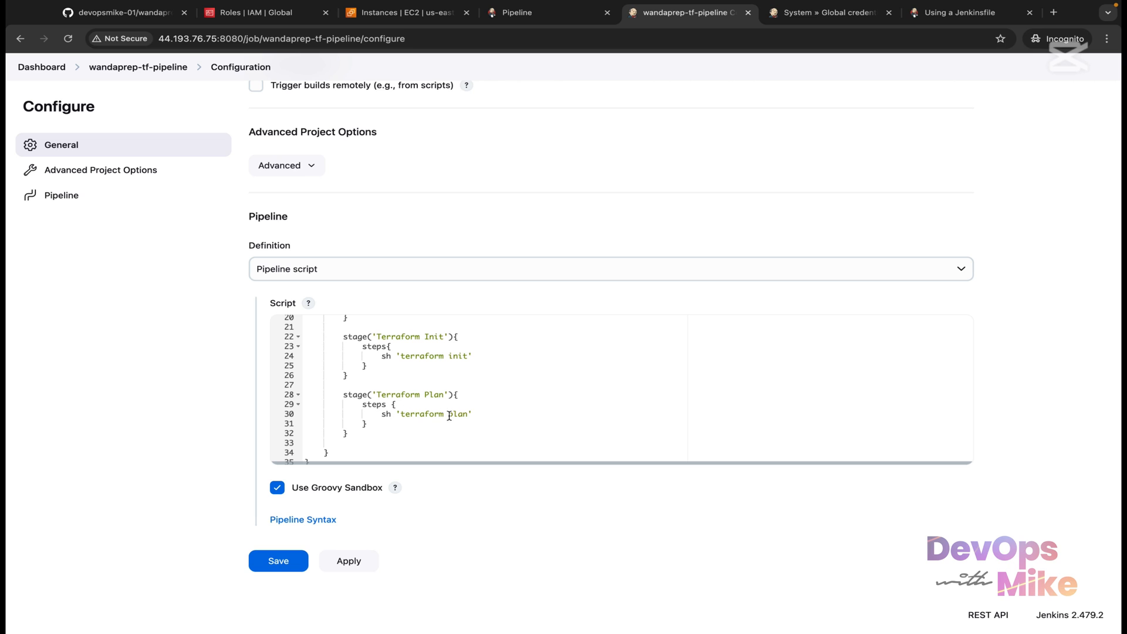
drag(470, 422, 395, 412)
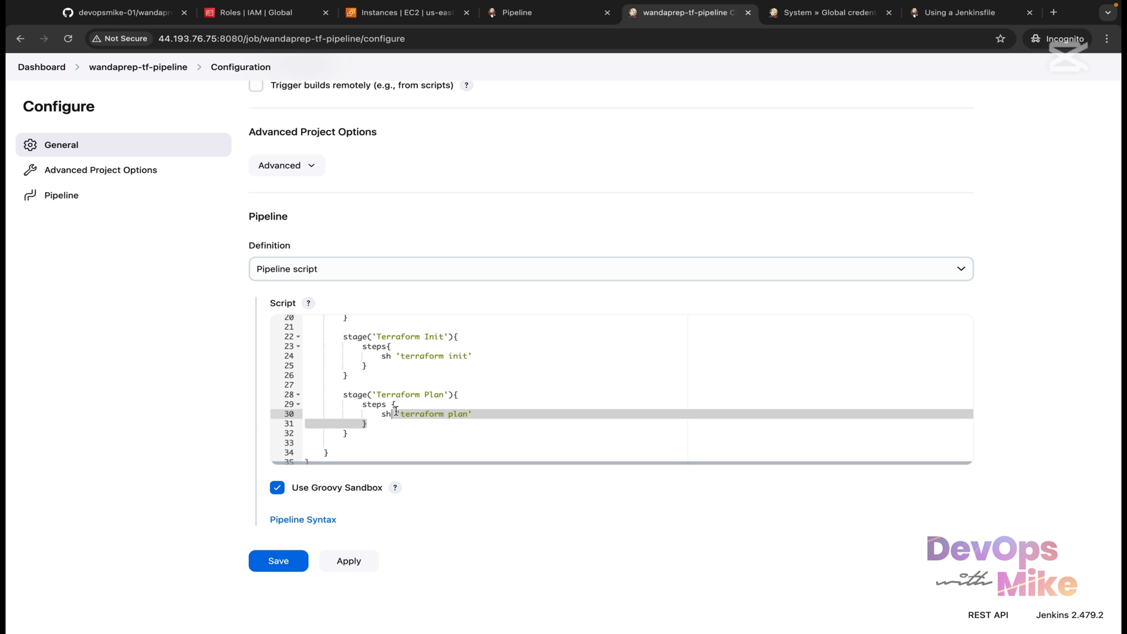
Step: Below the Plan stage, add a stage('Terraform Apply') with an empty steps block
click(365, 435)
key(Return)
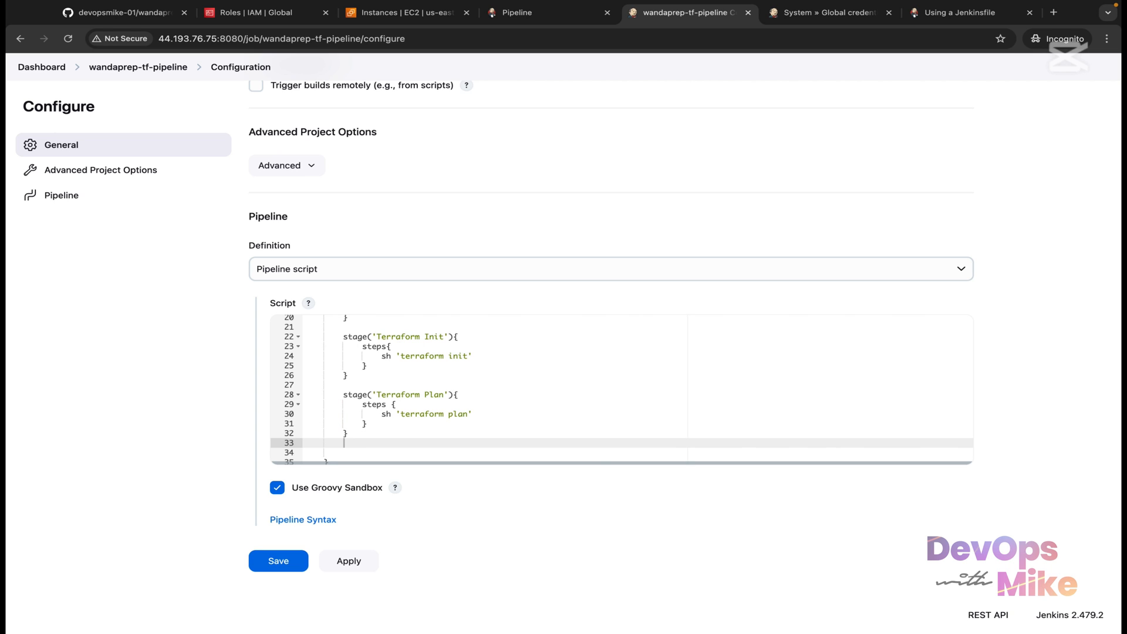
key(Return)
text(stage()
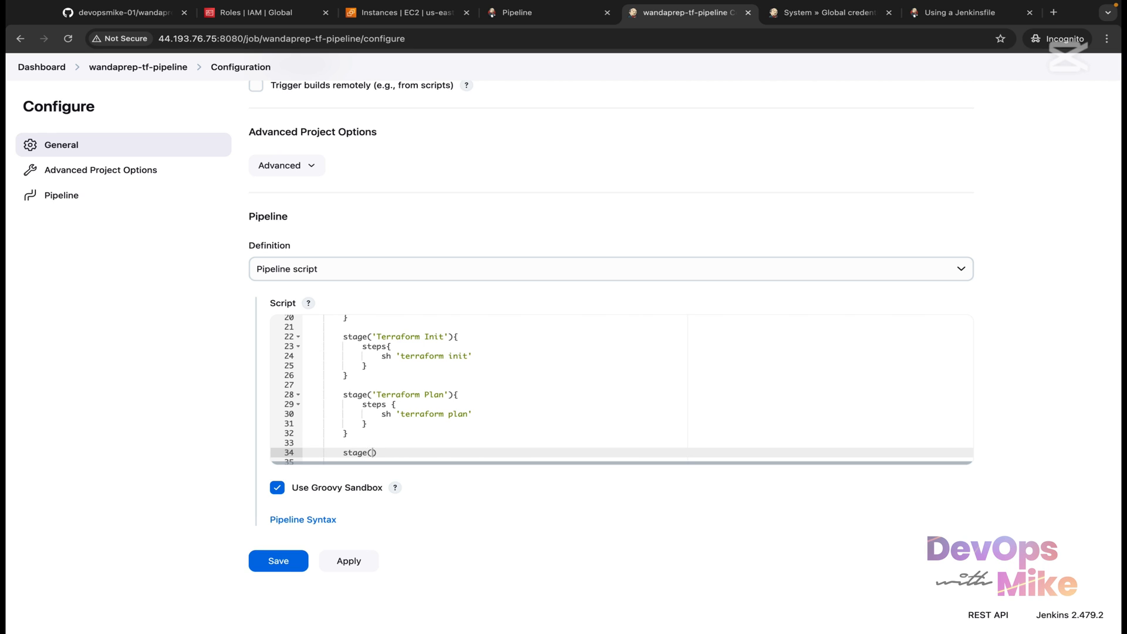
text('Terraform Apply'){)
key(Return)
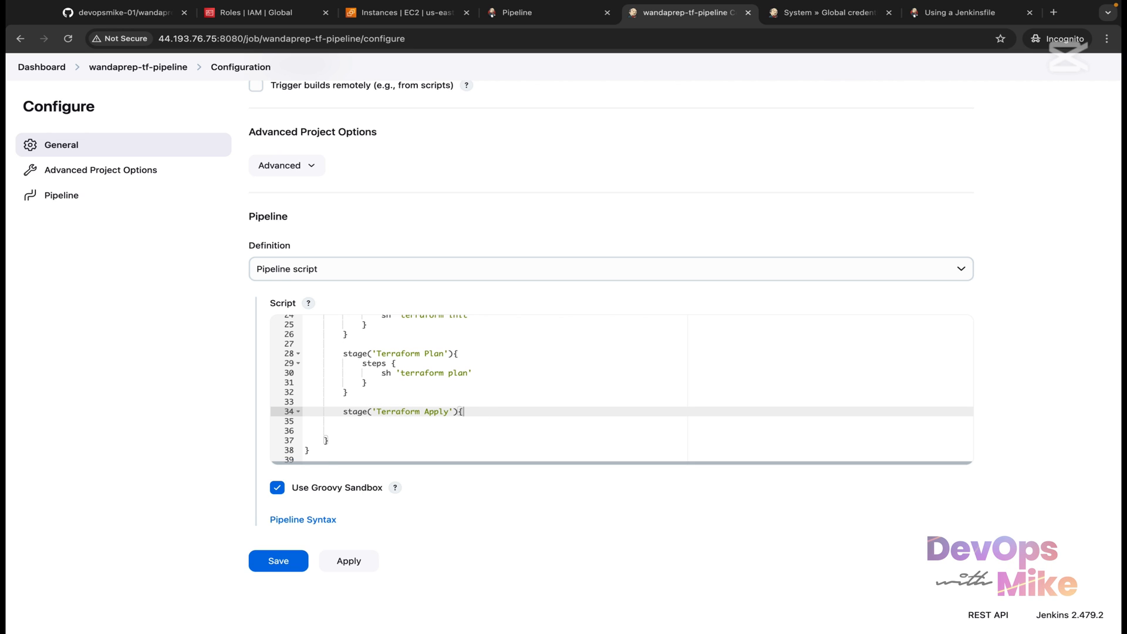
text(steps)
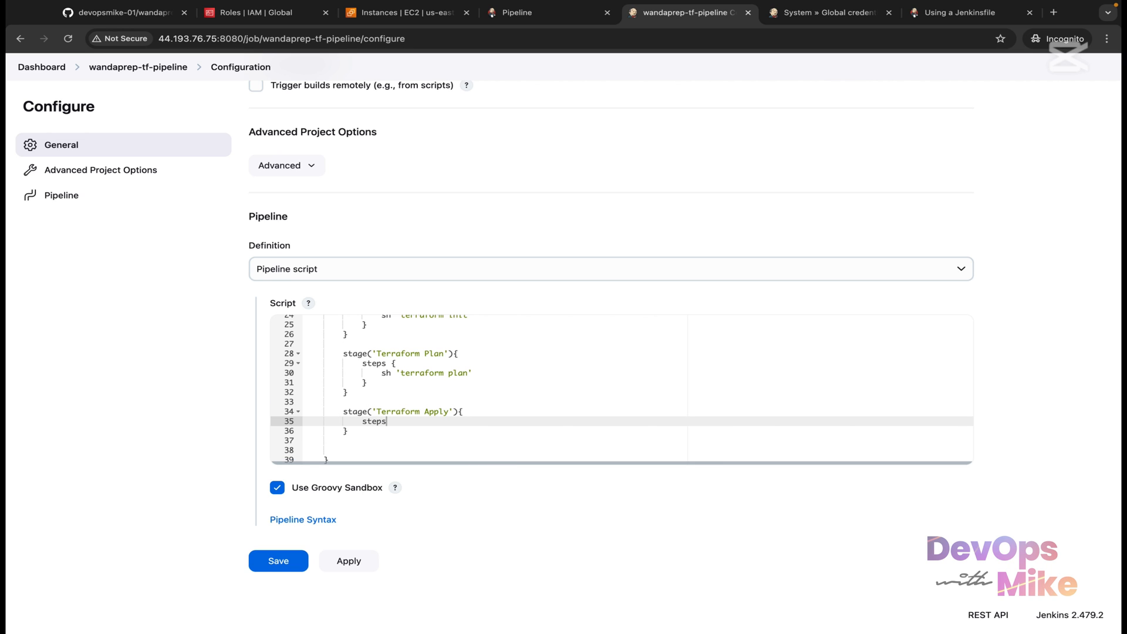
text(()
key(BackSpace)
text({)
key(Return)
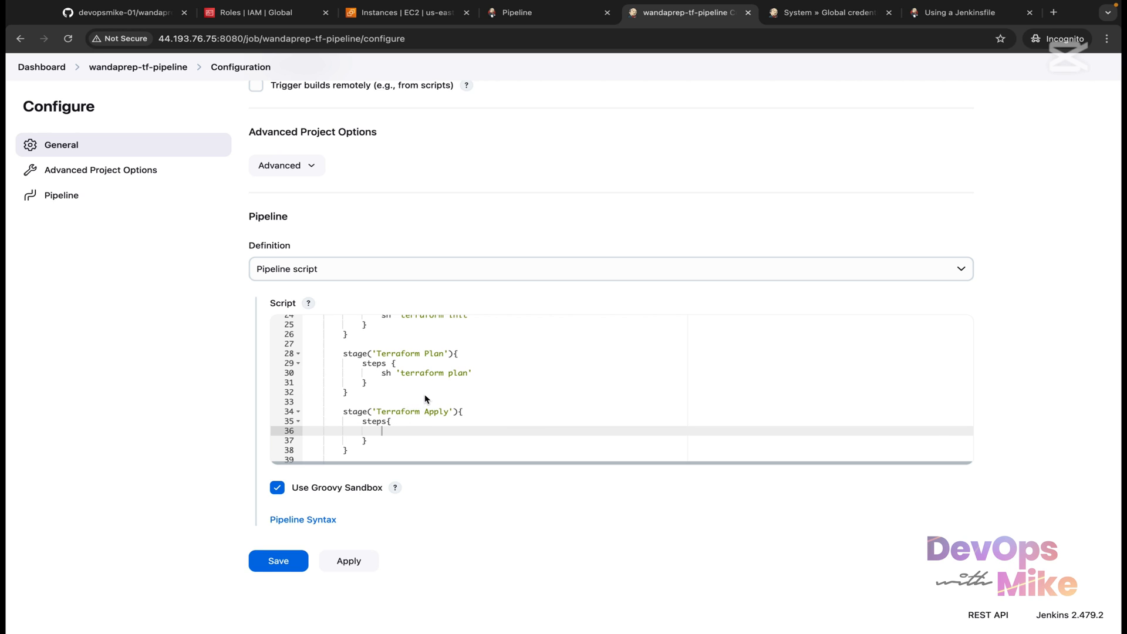
Step: Copy the sh 'terraform plan' command into the Terraform Apply steps
scroll(477, 400, down, 1)
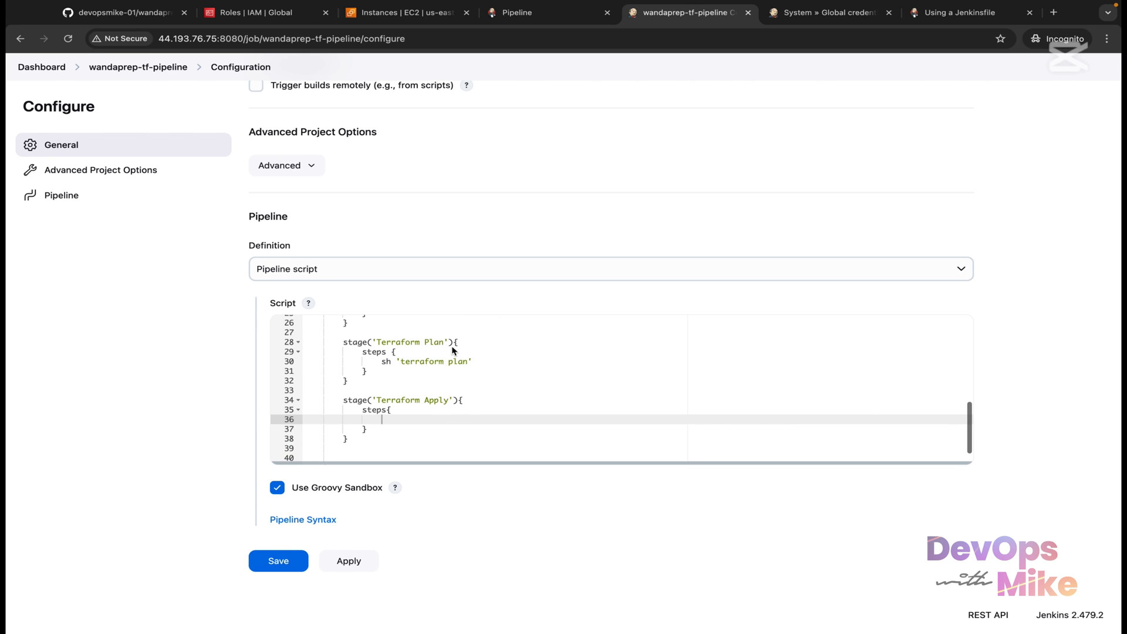
click(472, 362)
drag(473, 362, 384, 362)
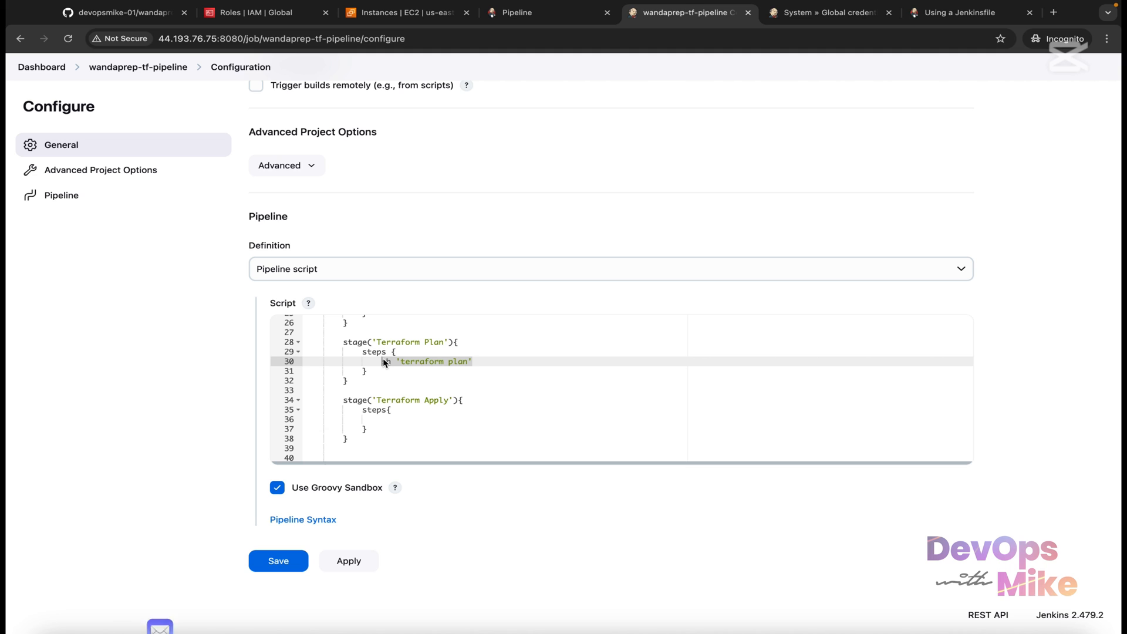
right_click(392, 361)
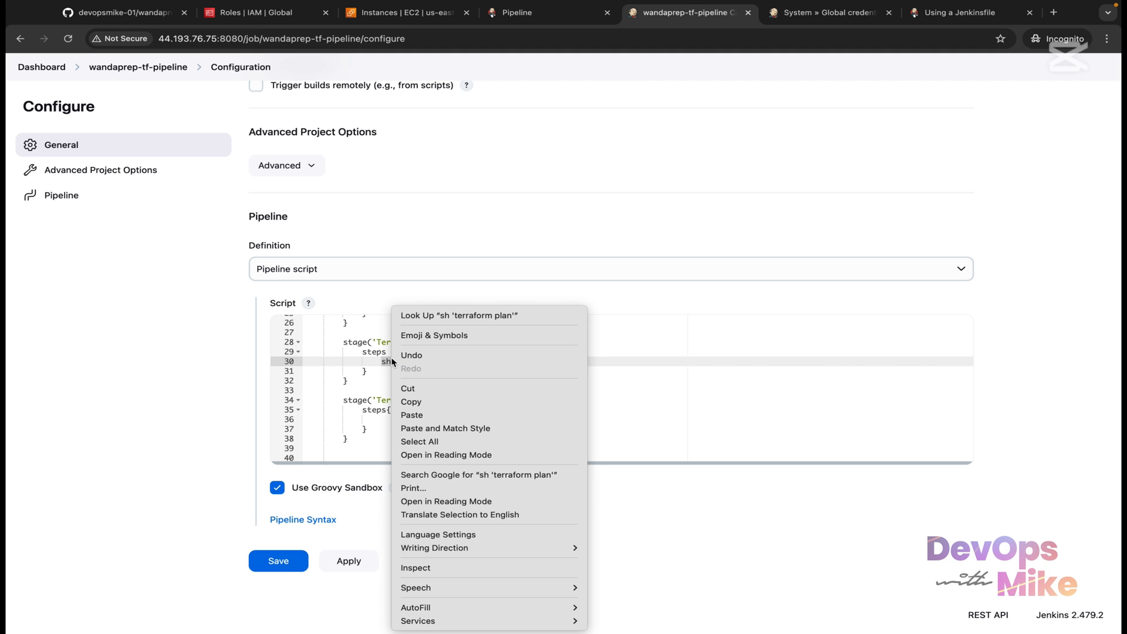
click(426, 402)
click(389, 420)
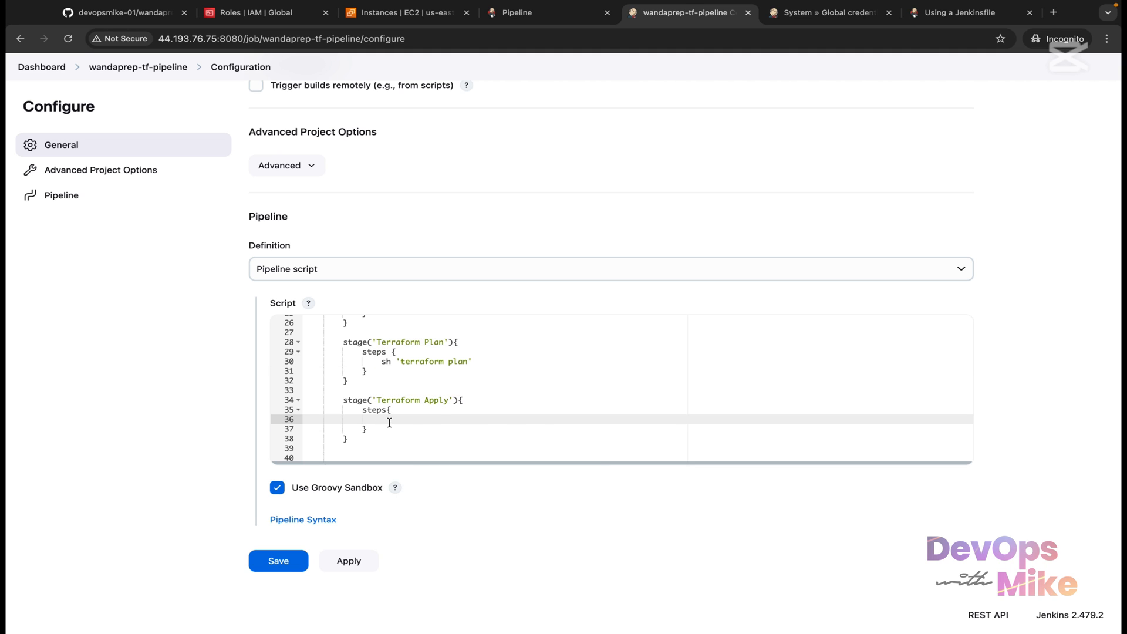
key(super+v)
Step: Change the pasted command to terraform apply --auto-approve, then apply and save the pipeline
double_click(458, 419)
text(approve)
key(BackSpace)
key(BackSpace)
key(BackSpace)
key(BackSpace)
text(ly)
text(--auto-approve)
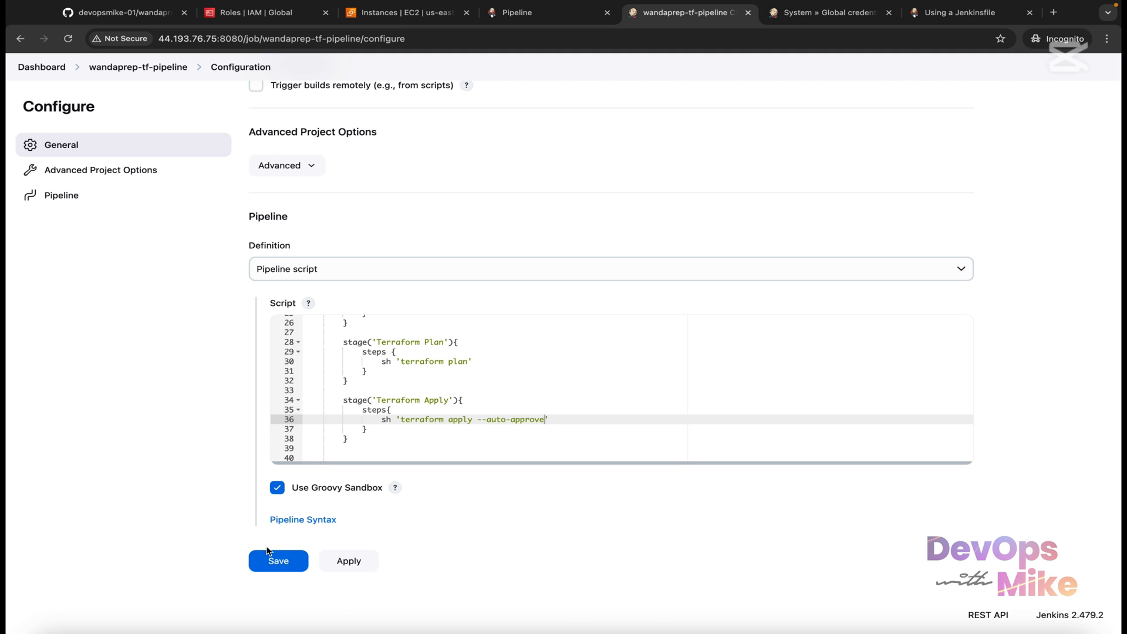
click(323, 569)
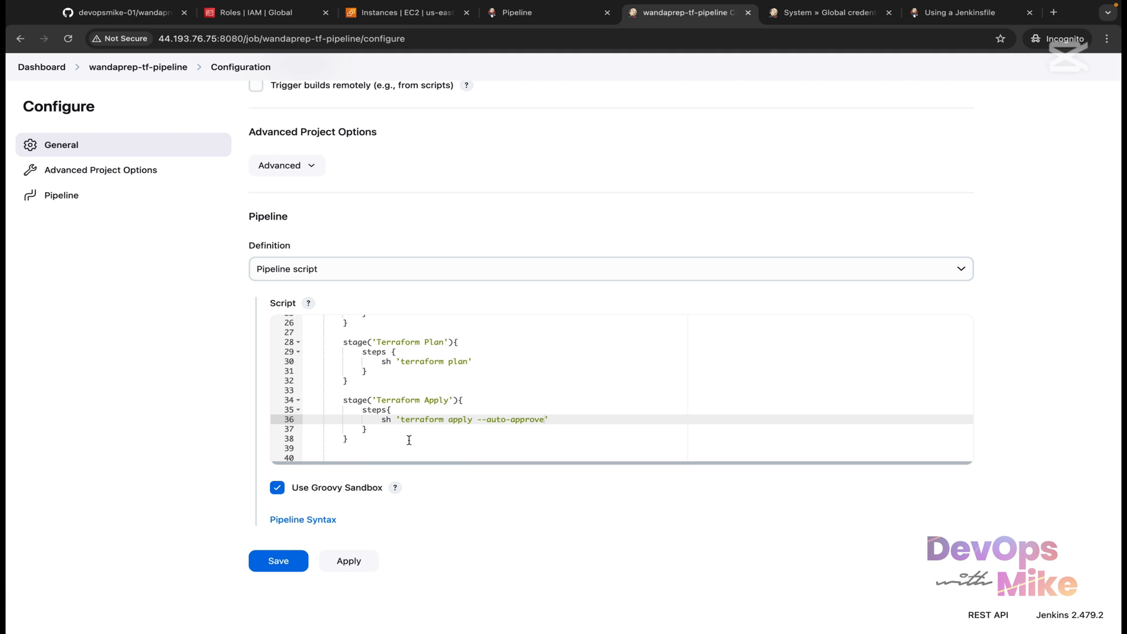
click(298, 557)
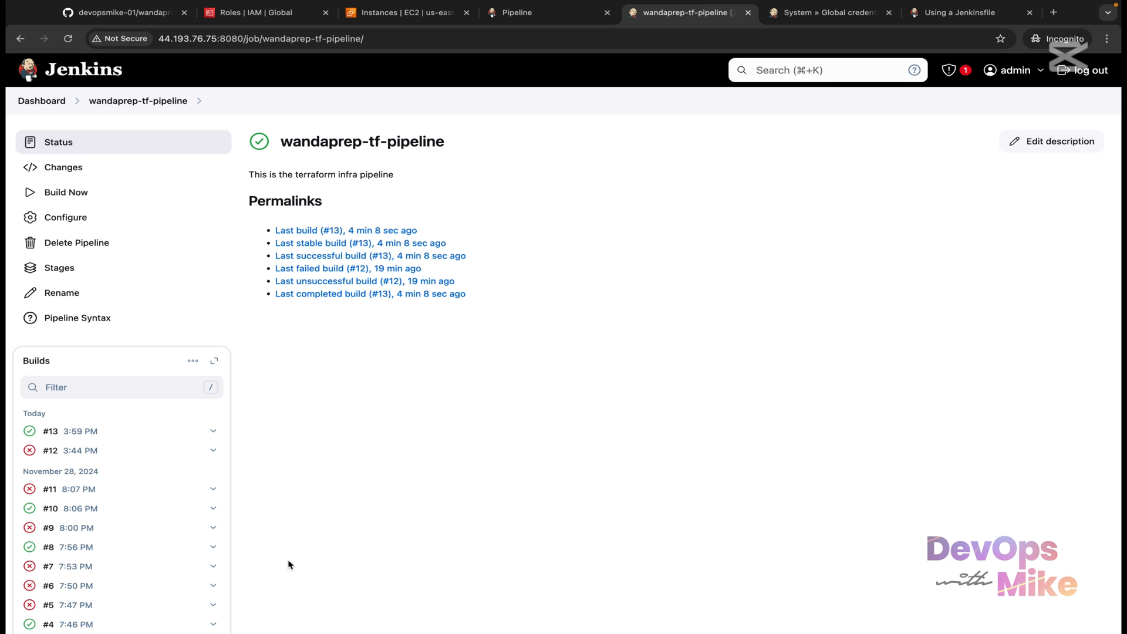